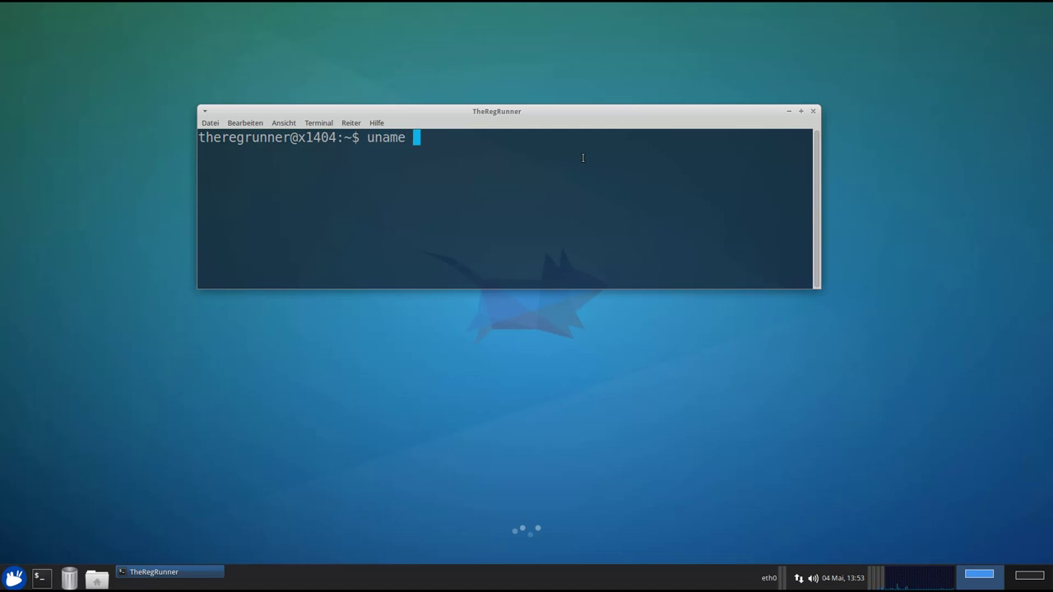
Display the kernel and distribution details with uname -a and lsb_release -a, then close the terminal window.
key(Return)
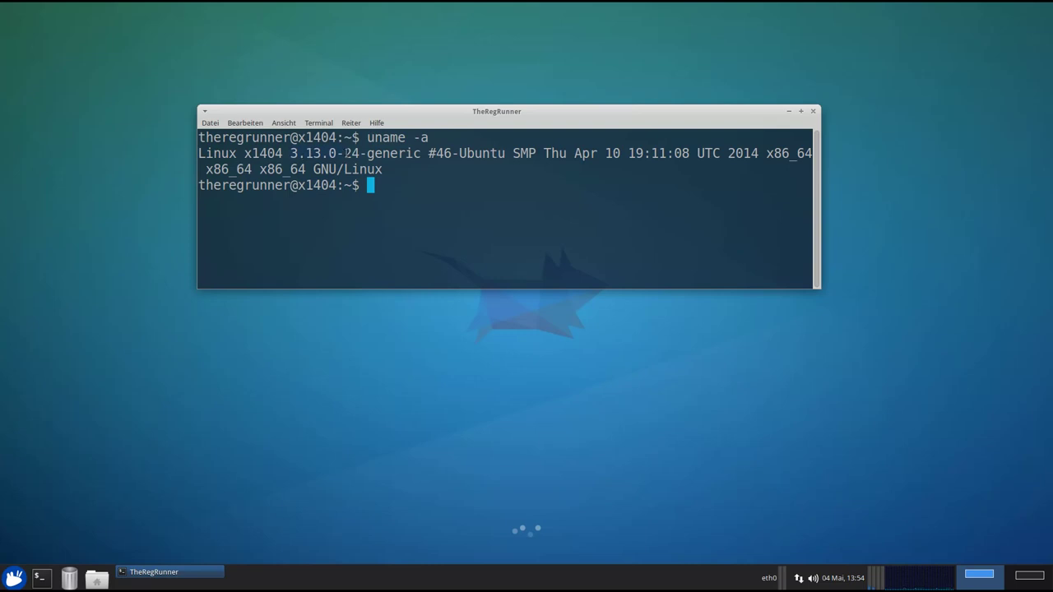
text(lsb_release -a)
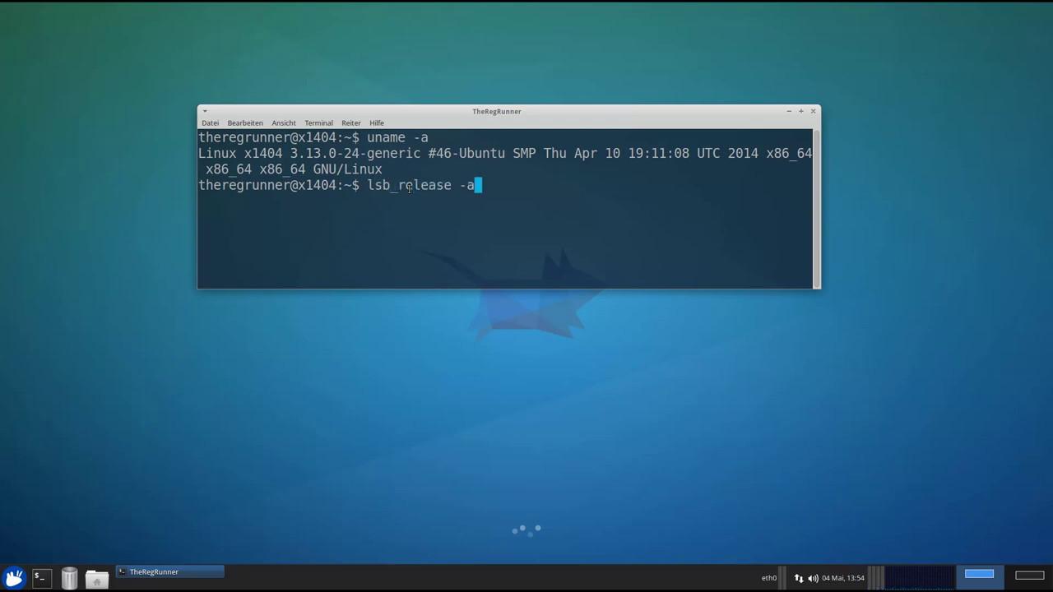
key(Return)
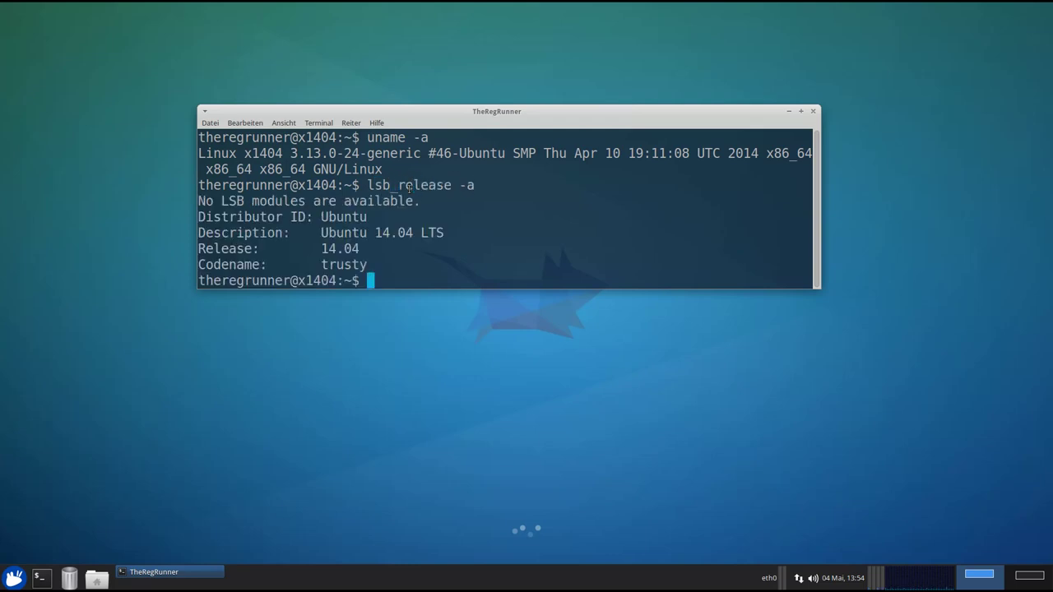
drag(446, 115, 472, 119)
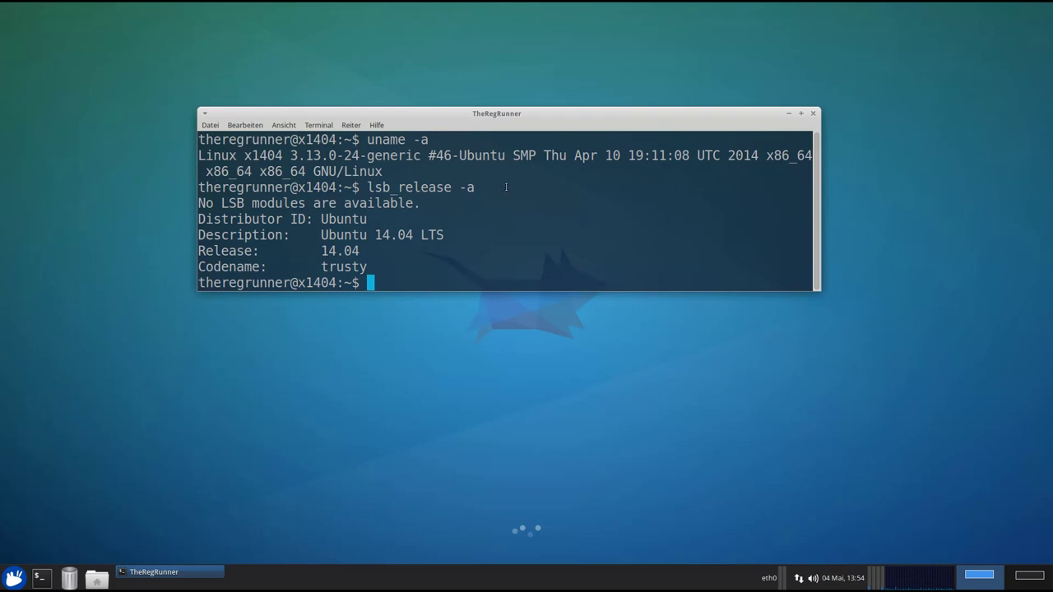
drag(535, 115, 557, 91)
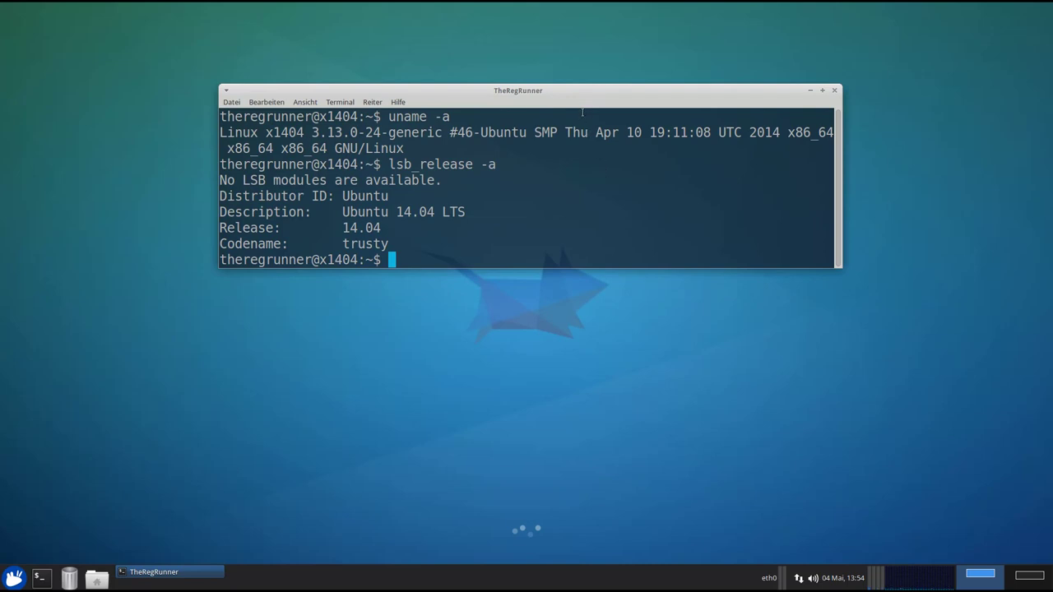
click(835, 93)
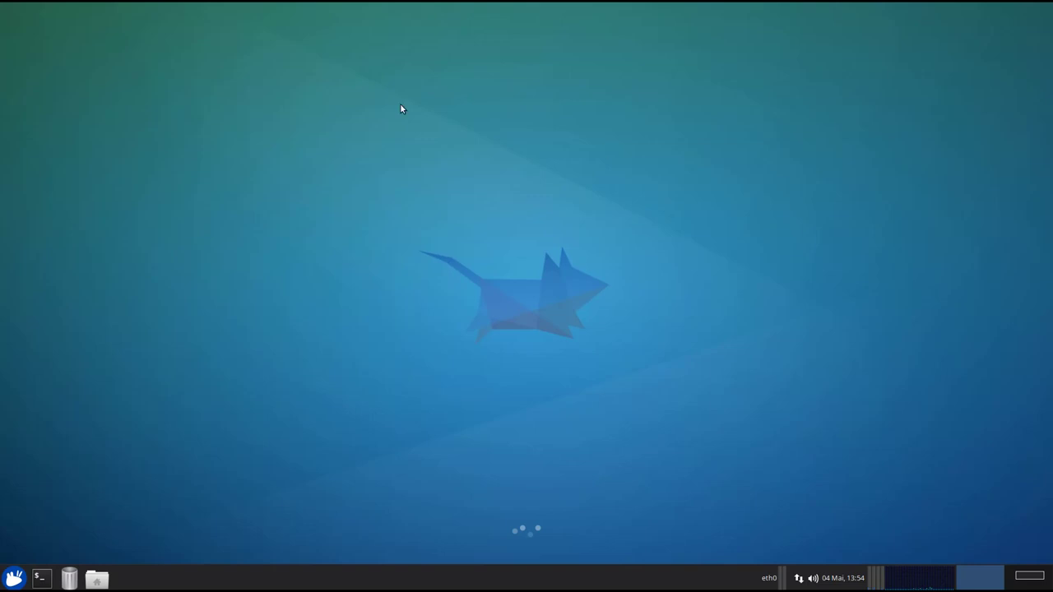
Create a desktop launcher named htop that runs the command htop.
right_click(490, 167)
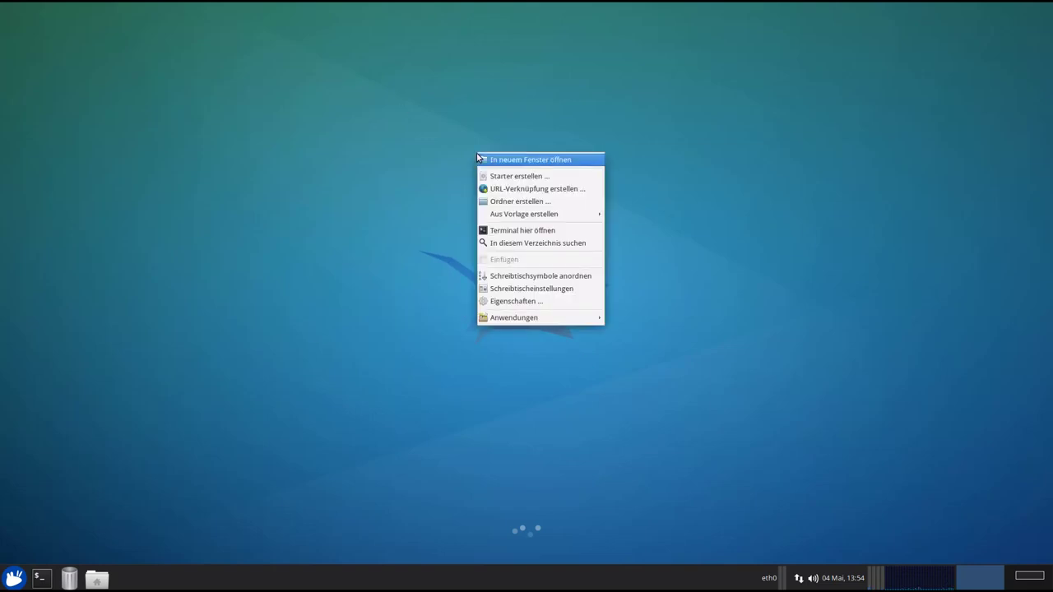
click(536, 175)
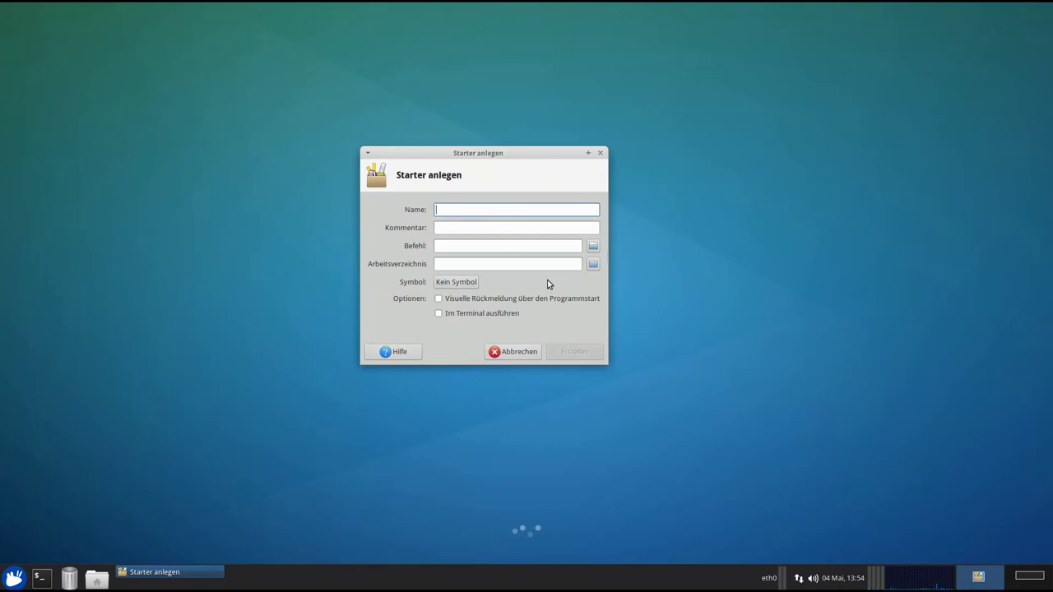
text(htop)
key(Tab)
key(Tab)
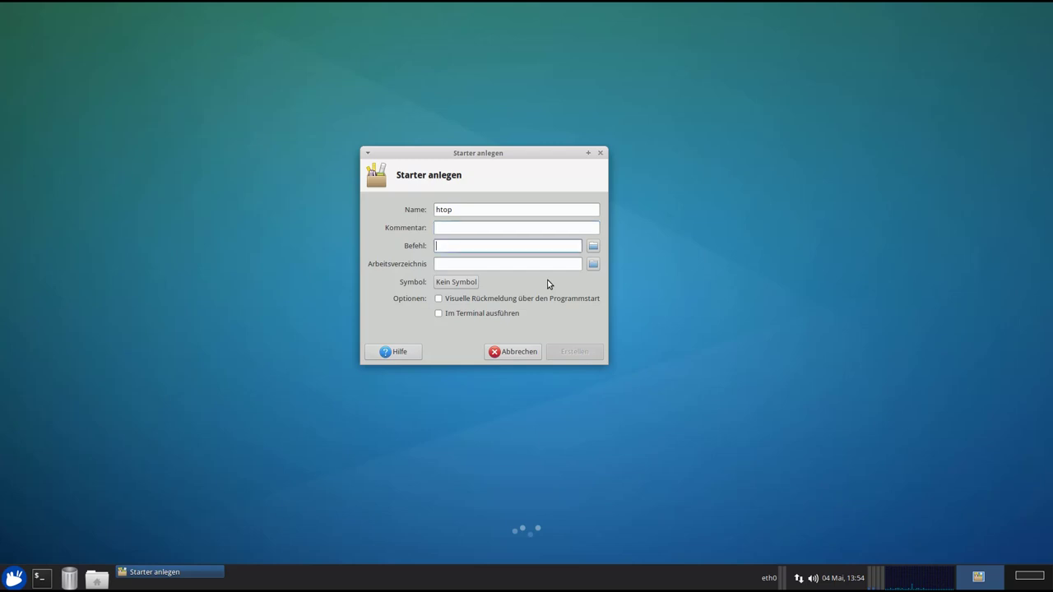
text(htop)
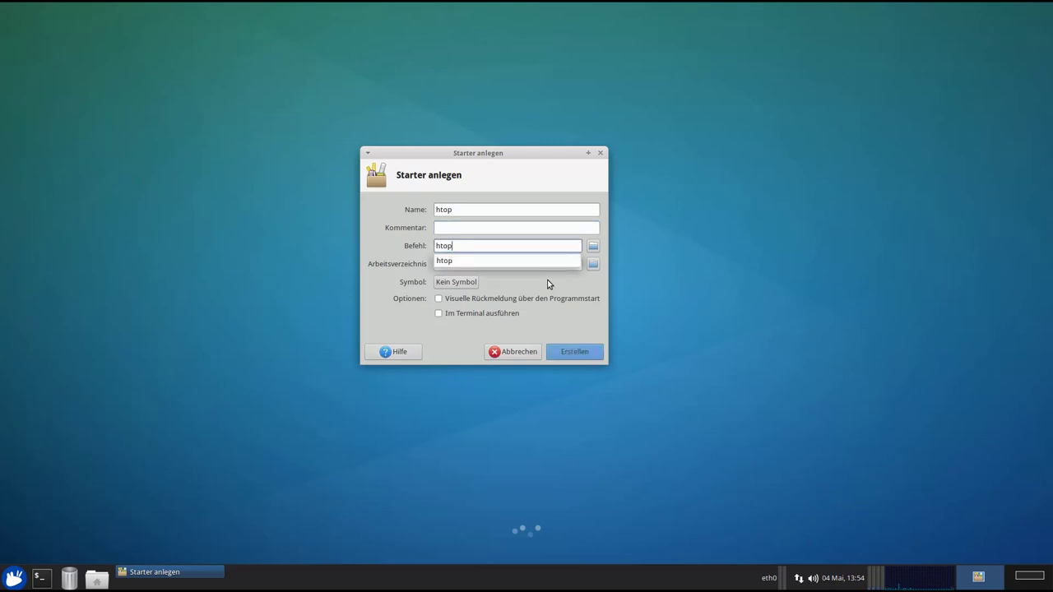
click(508, 156)
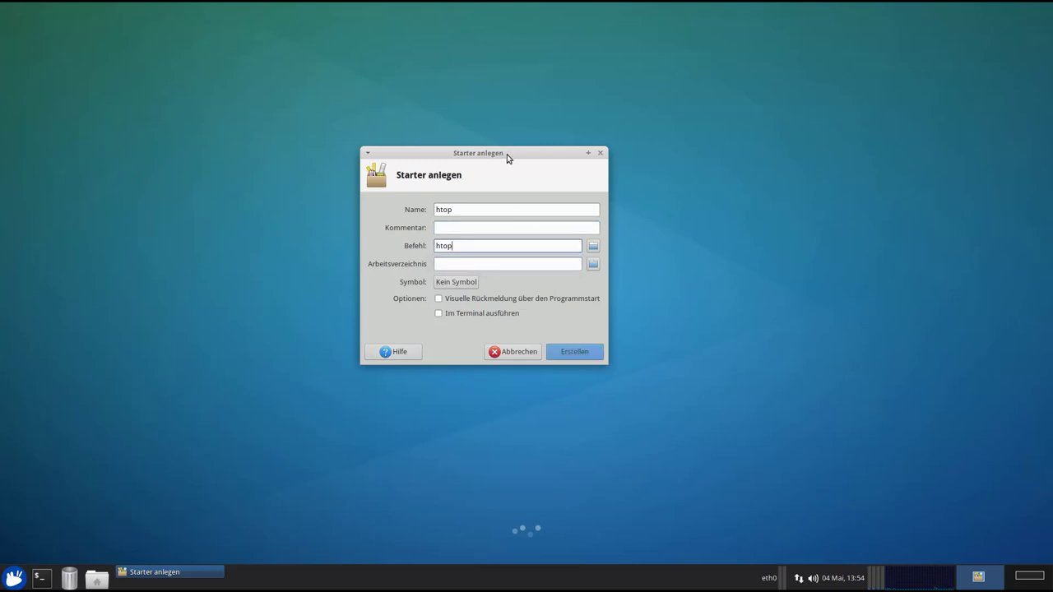
click(582, 353)
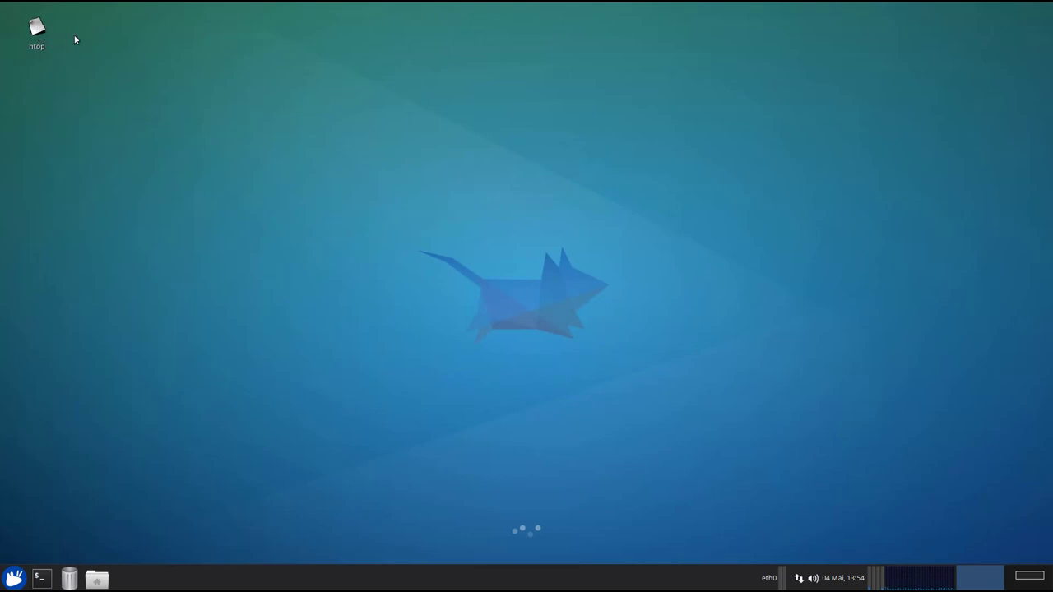
Delete the htop launcher from the desktop.
right_click(36, 24)
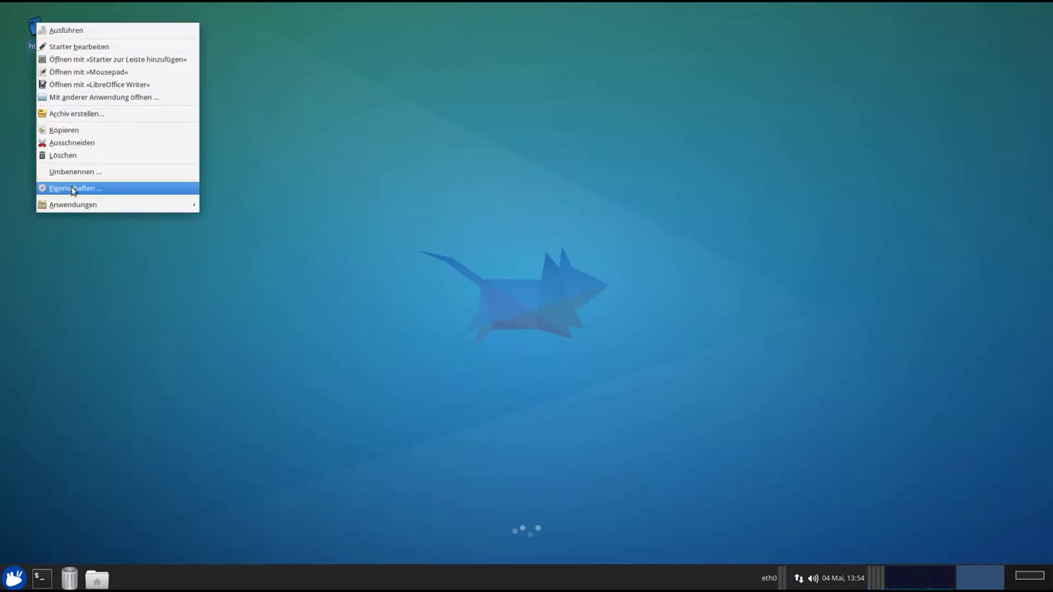
click(259, 191)
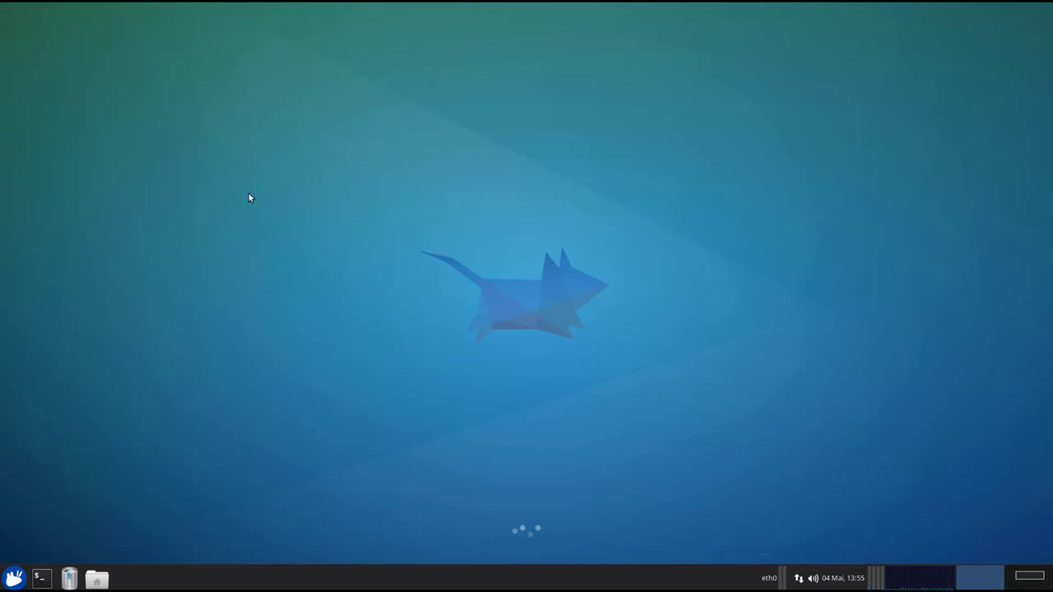
Enable the desktop's standard icons Persönlicher Ordner, Dateisystem, Papierkorb and Entfernbare Datenträger in the Schreibtisch settings.
right_click(427, 181)
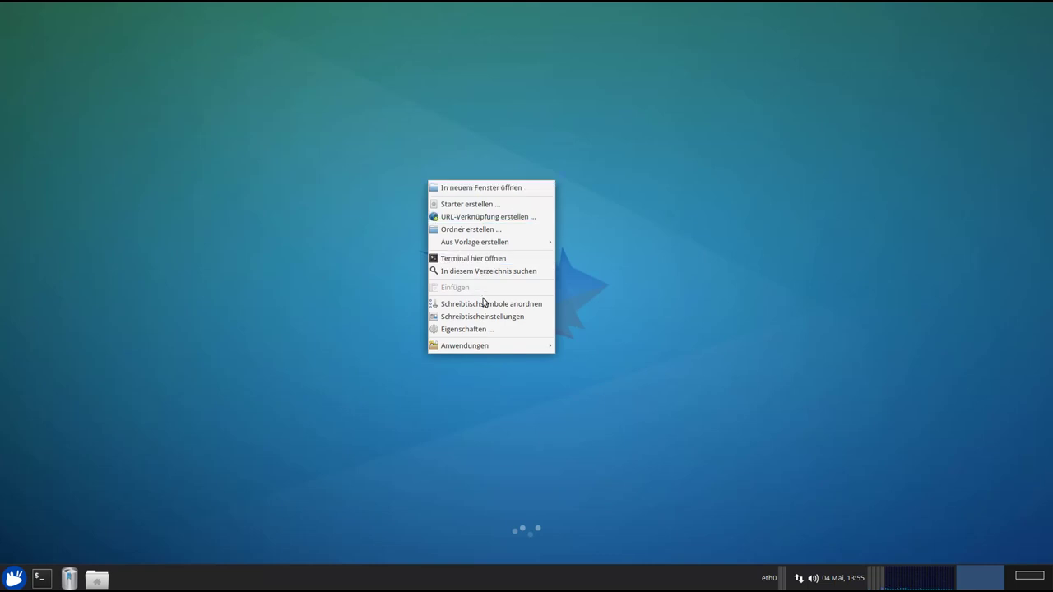
click(513, 317)
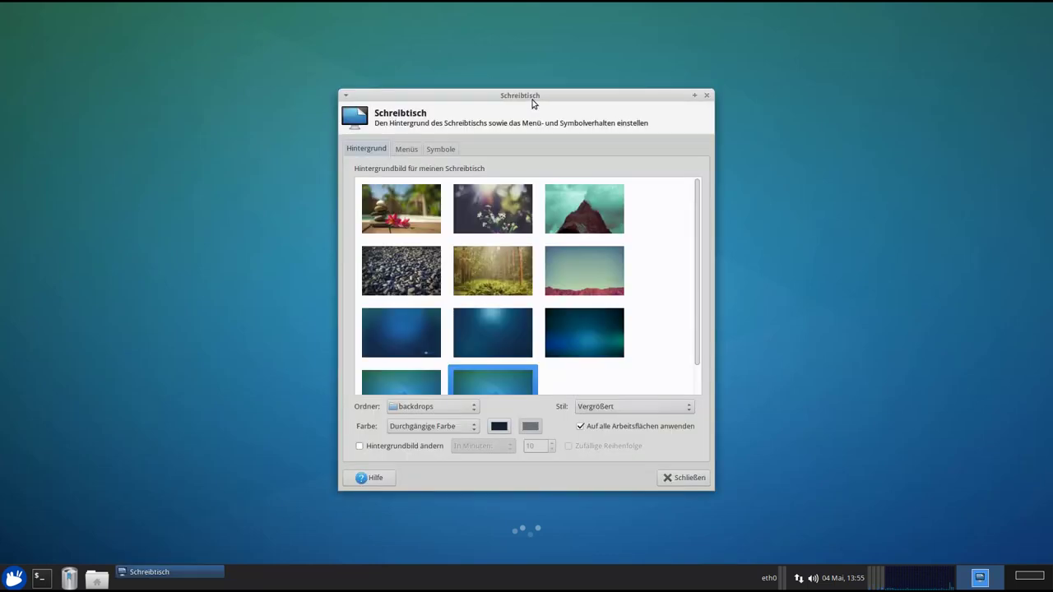
drag(532, 103, 491, 88)
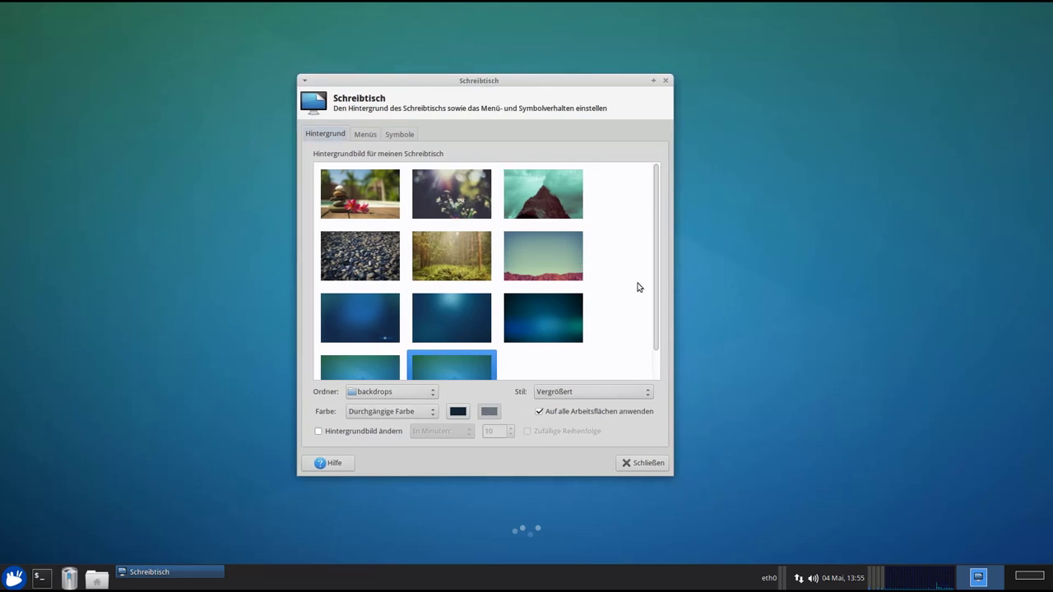
click(397, 135)
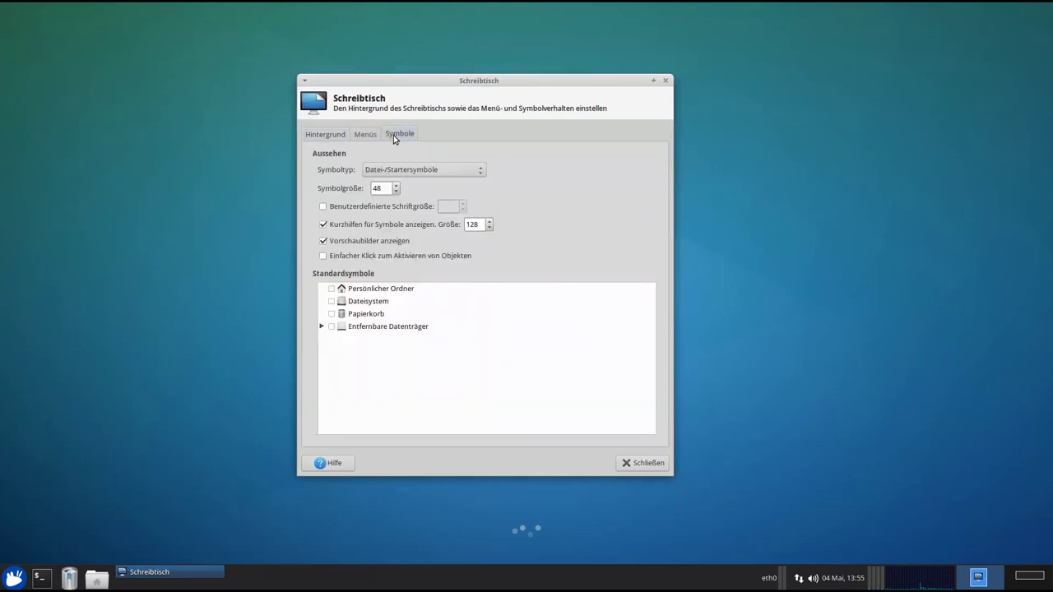
click(331, 288)
click(331, 301)
click(332, 314)
click(331, 326)
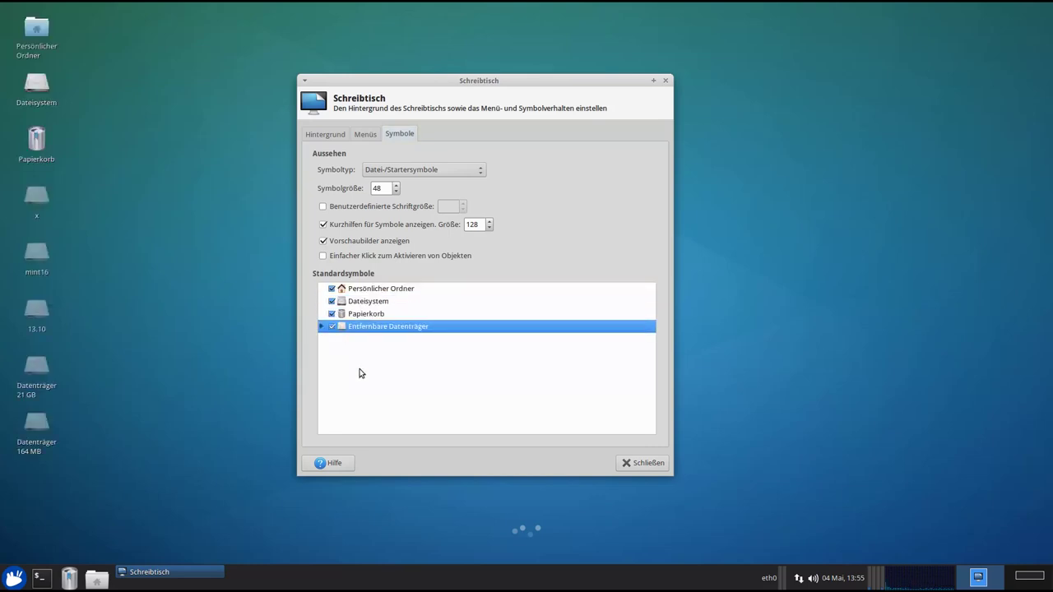
Disable all four standard desktop icons and close the Schreibtisch settings.
click(331, 326)
click(332, 314)
click(332, 301)
click(332, 289)
click(338, 133)
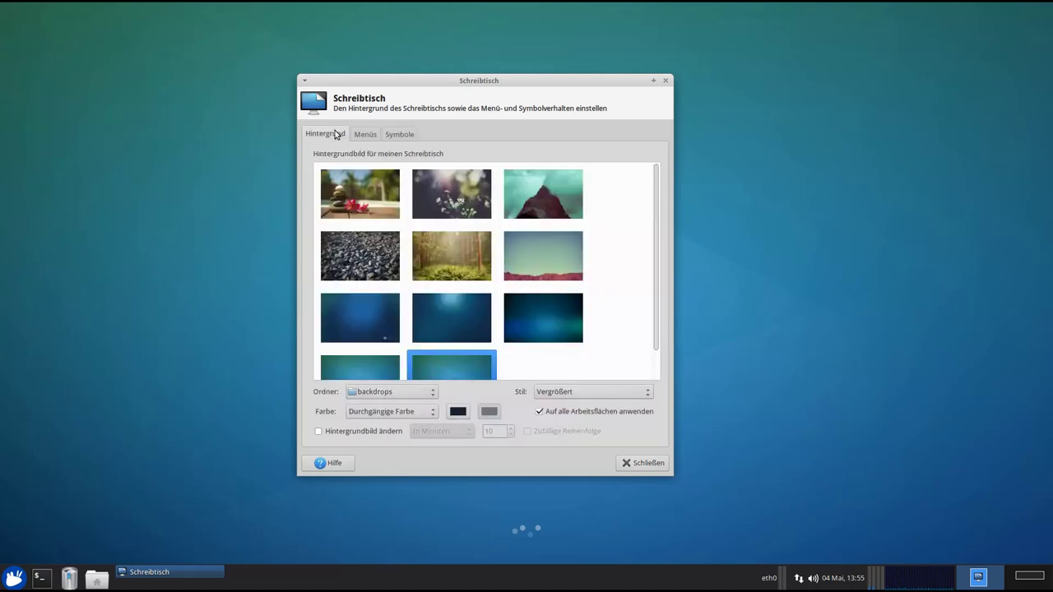
click(647, 463)
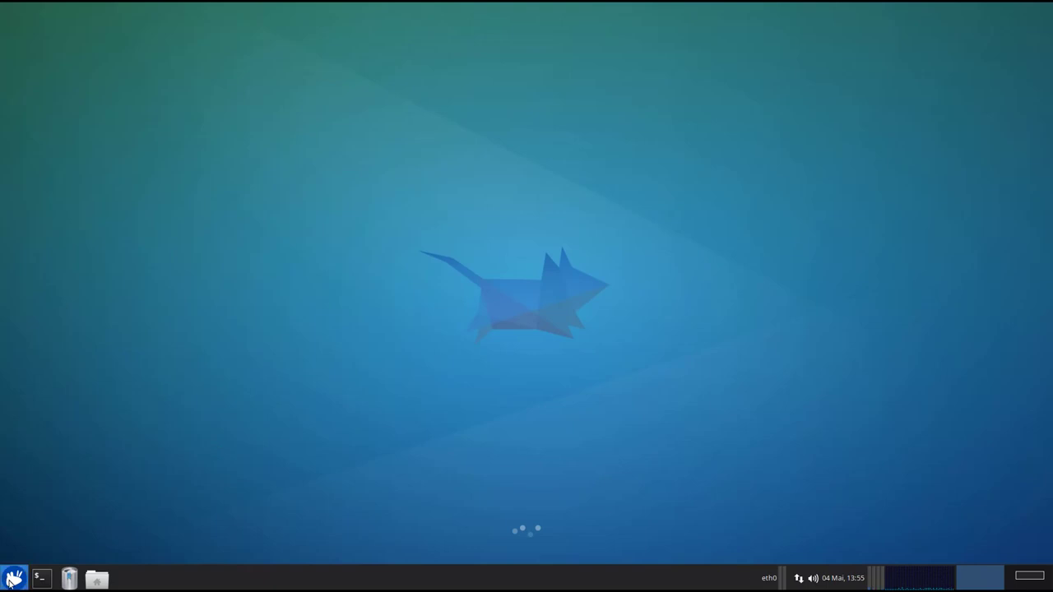
Open the Leiste configuration from the Einstellungen manager and place its window in the upper part of the desktop.
click(12, 579)
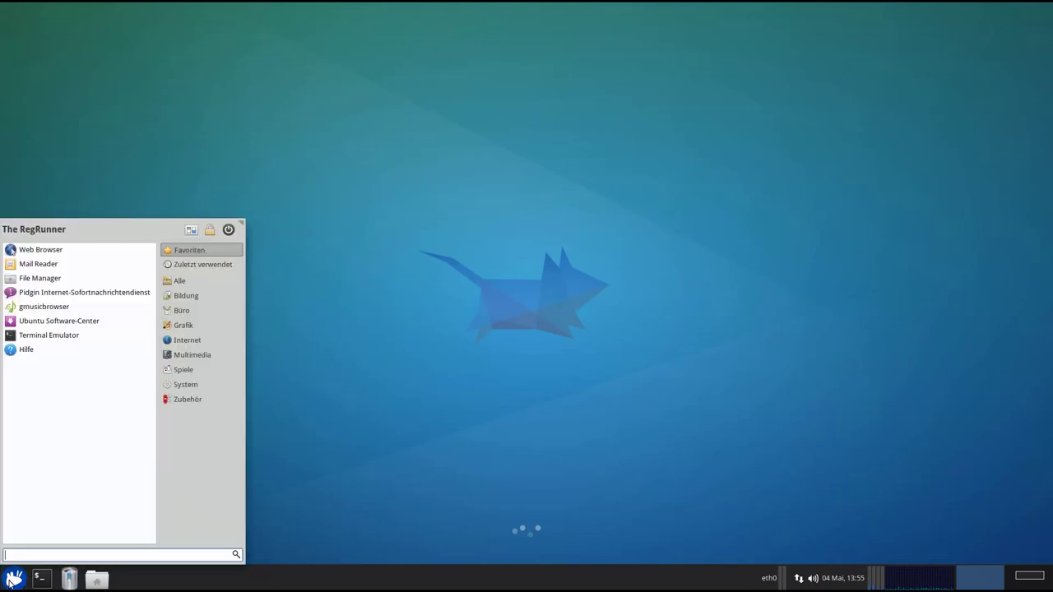
click(191, 231)
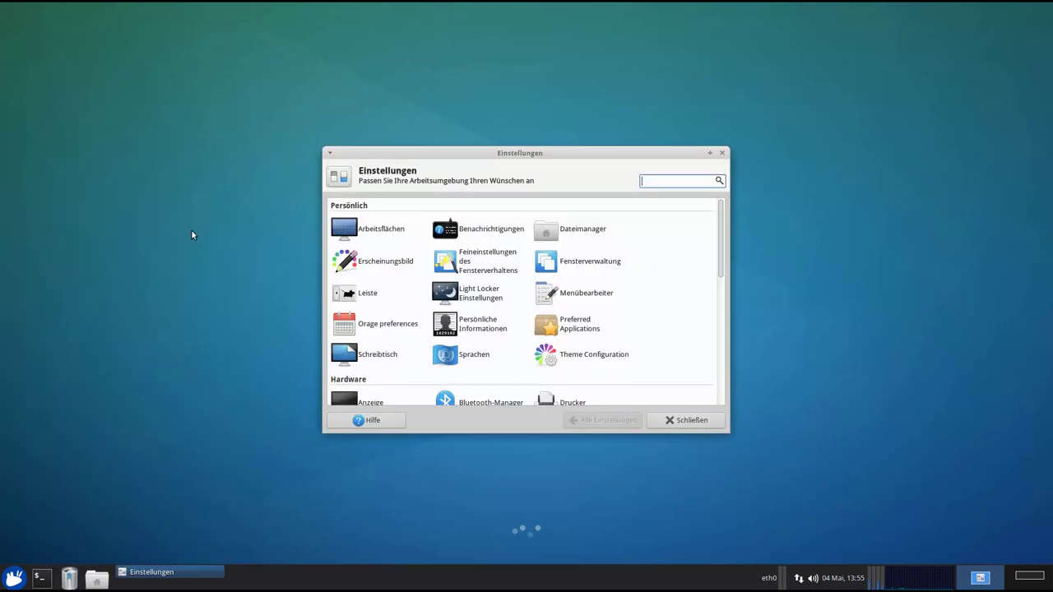
click(710, 155)
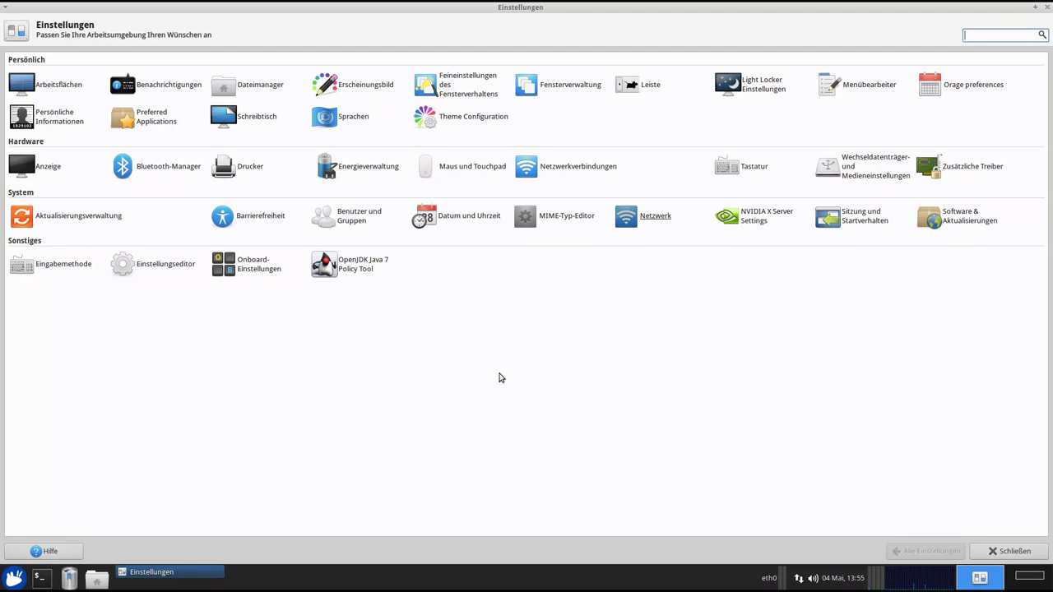
click(633, 85)
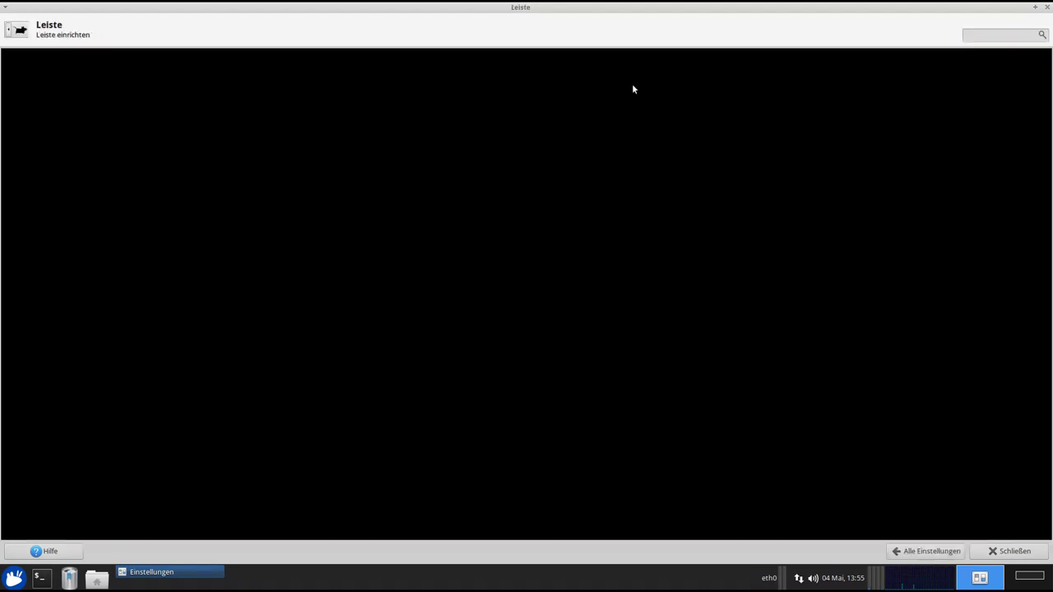
double_click(623, 9)
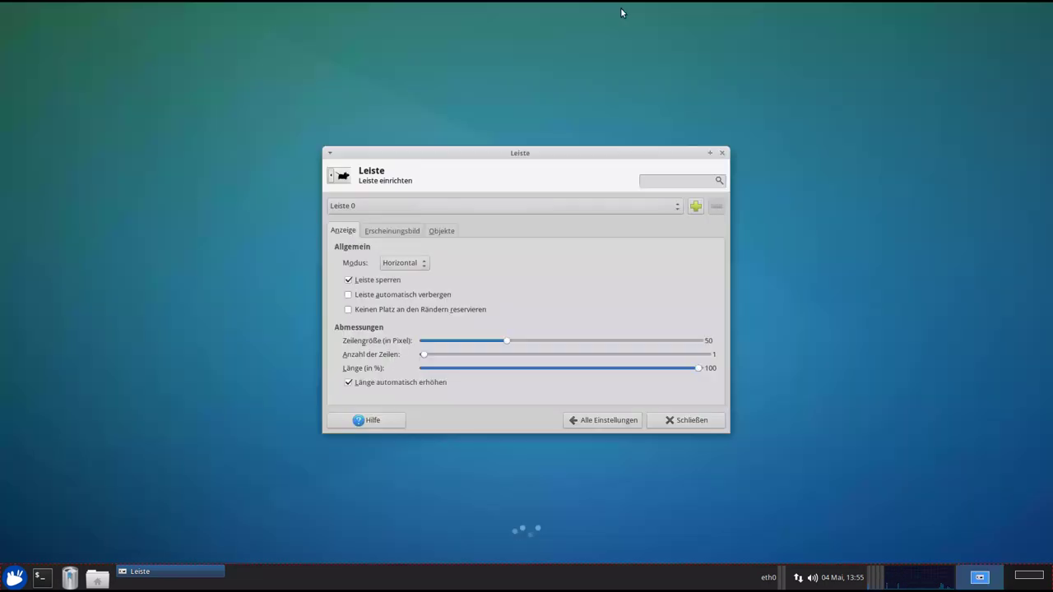
drag(555, 158, 512, 95)
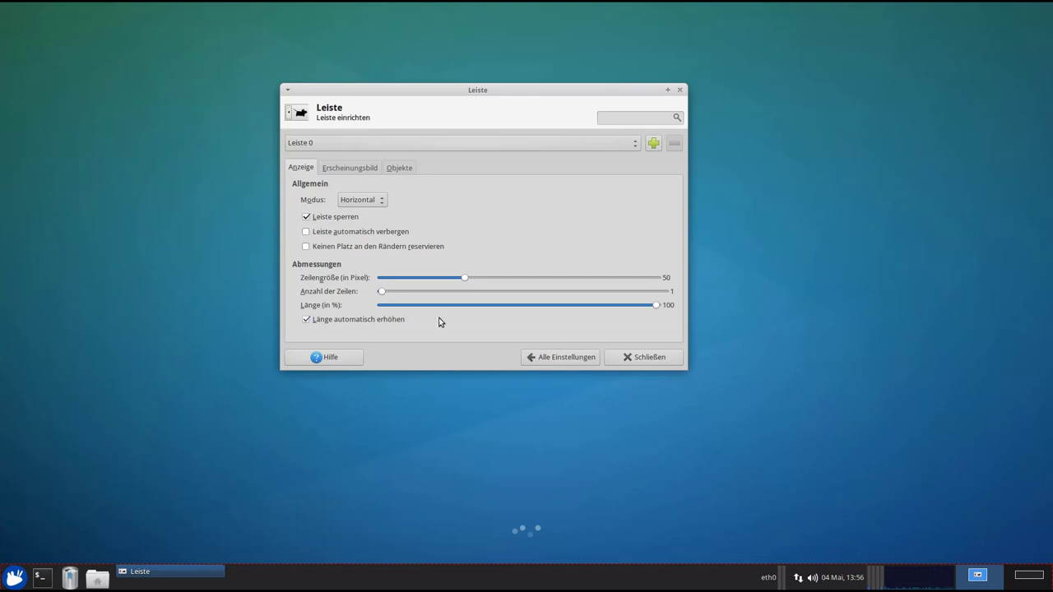
Examine the Modus options available for Leiste 0.
click(382, 203)
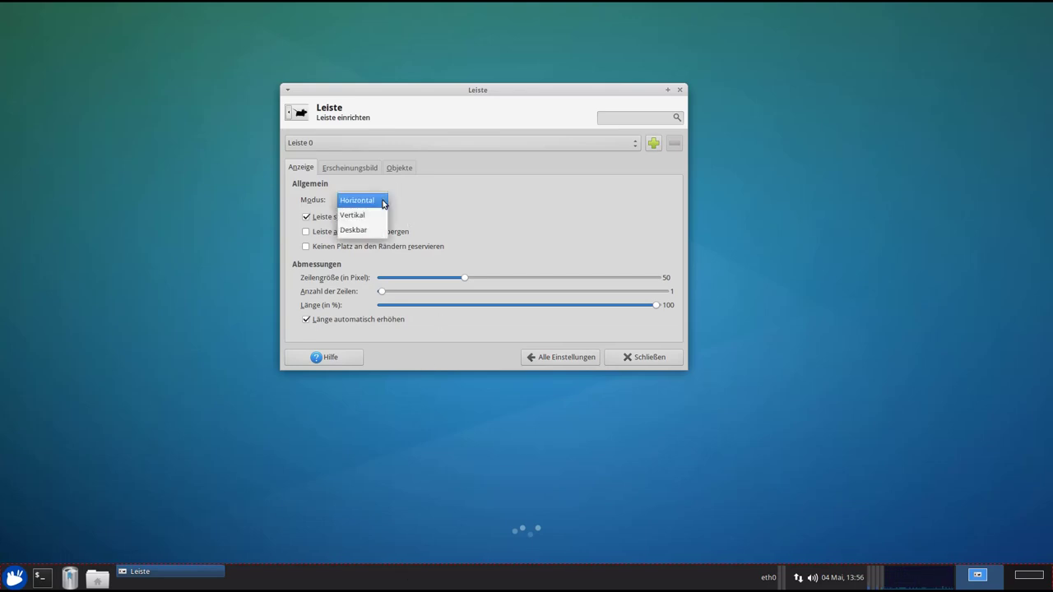
click(416, 199)
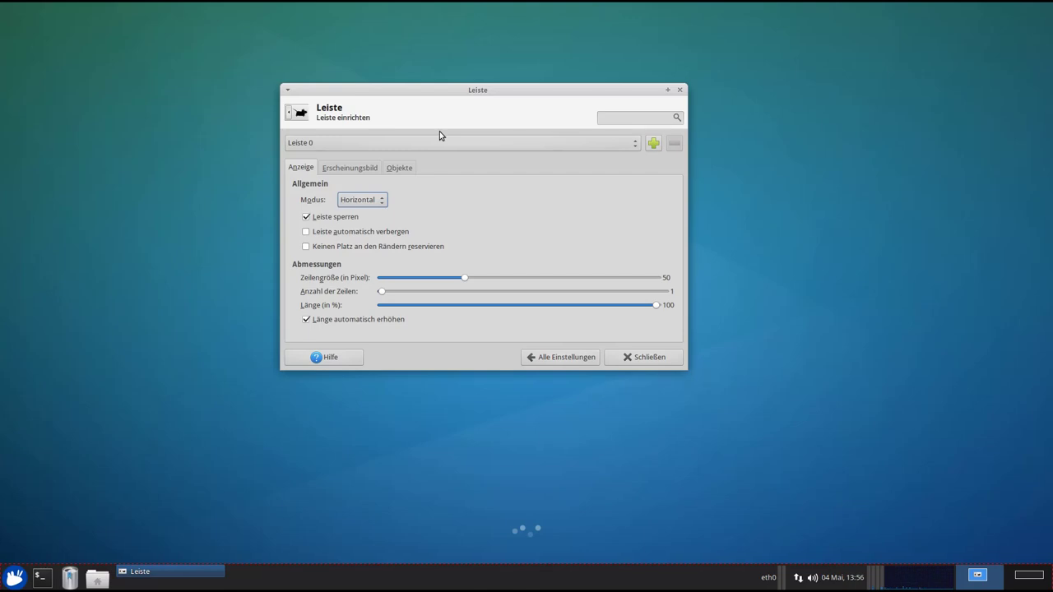
drag(441, 93, 444, 106)
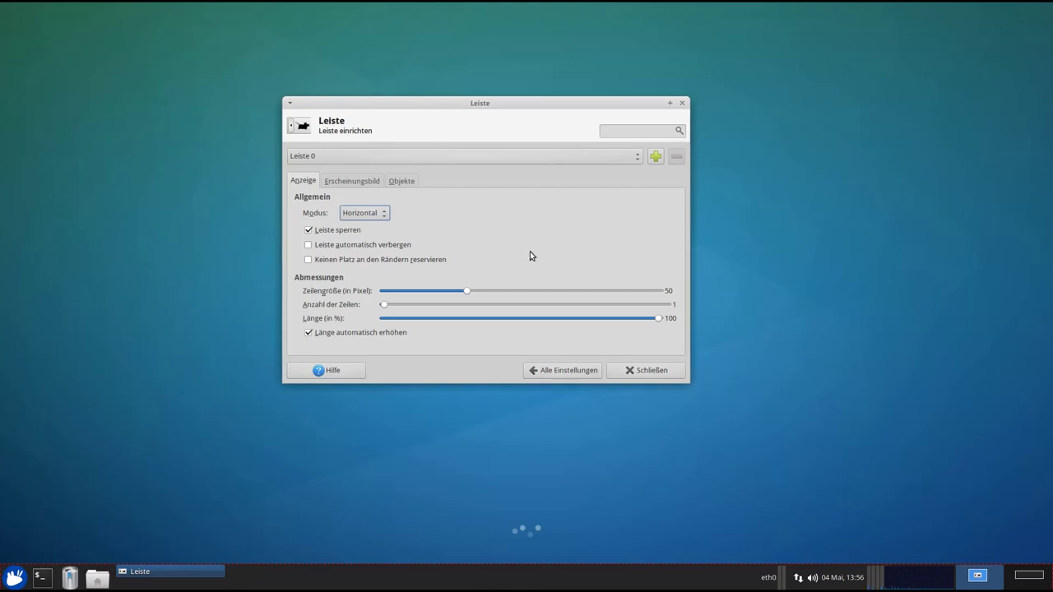
Open the list of new elements for Leiste 0's objects and look at the Papierkorb-Applet, Orte and CPU-Graph plugins.
click(397, 181)
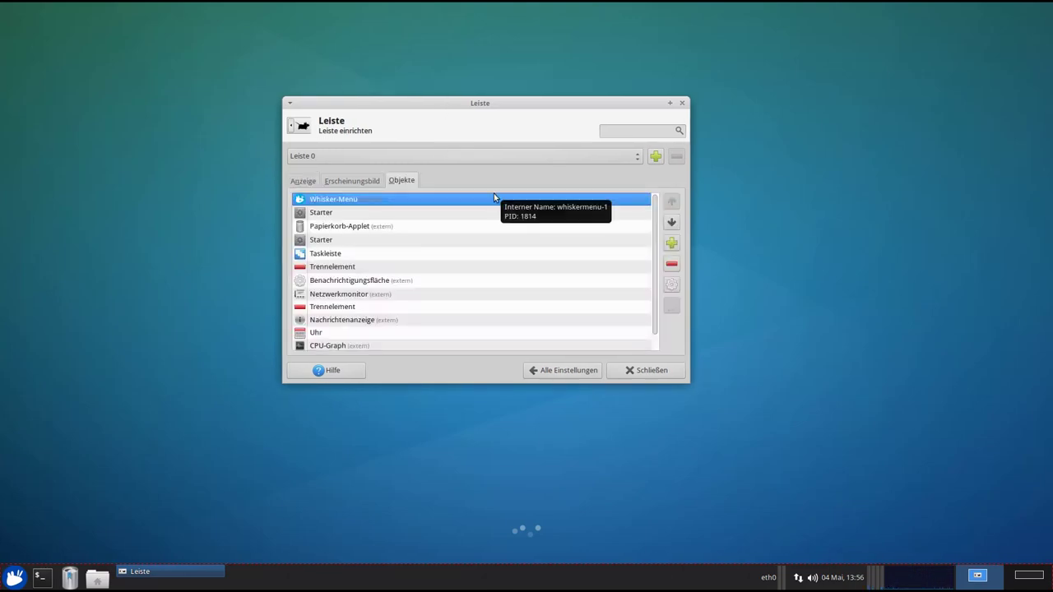
click(672, 244)
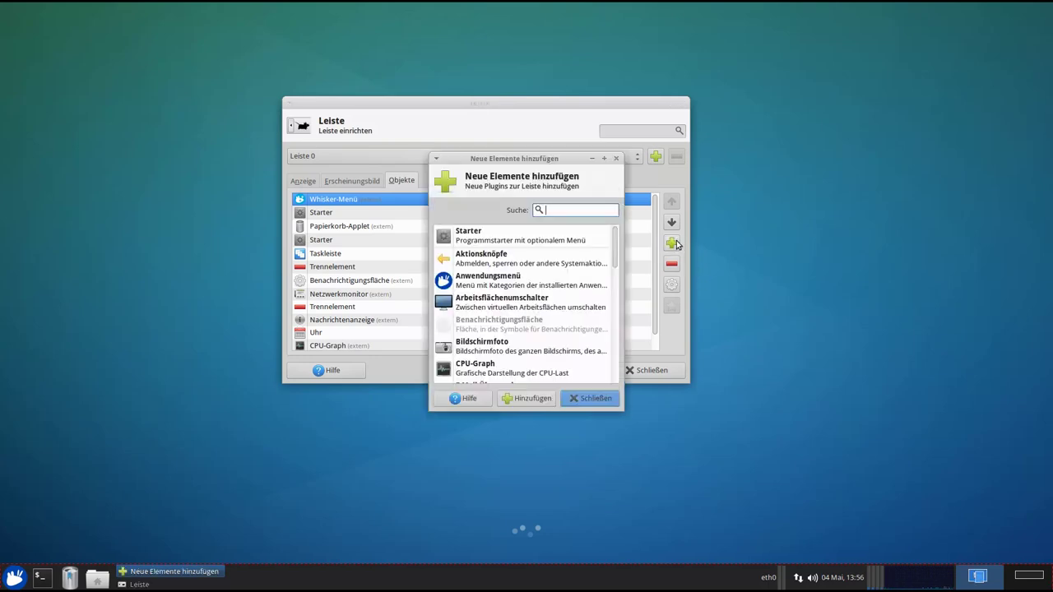
drag(615, 250, 614, 317)
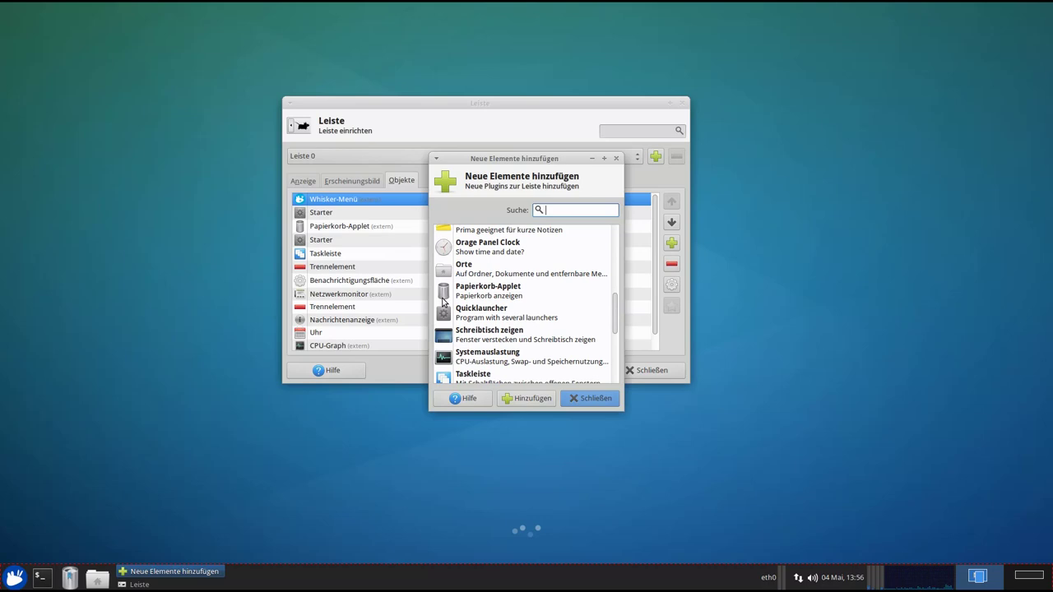
click(443, 300)
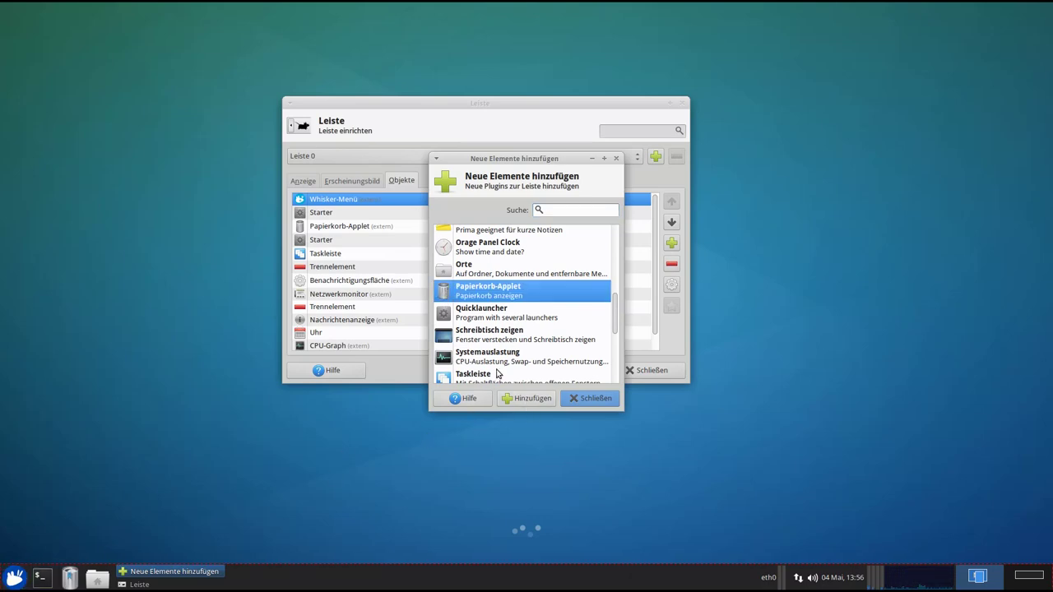
click(471, 278)
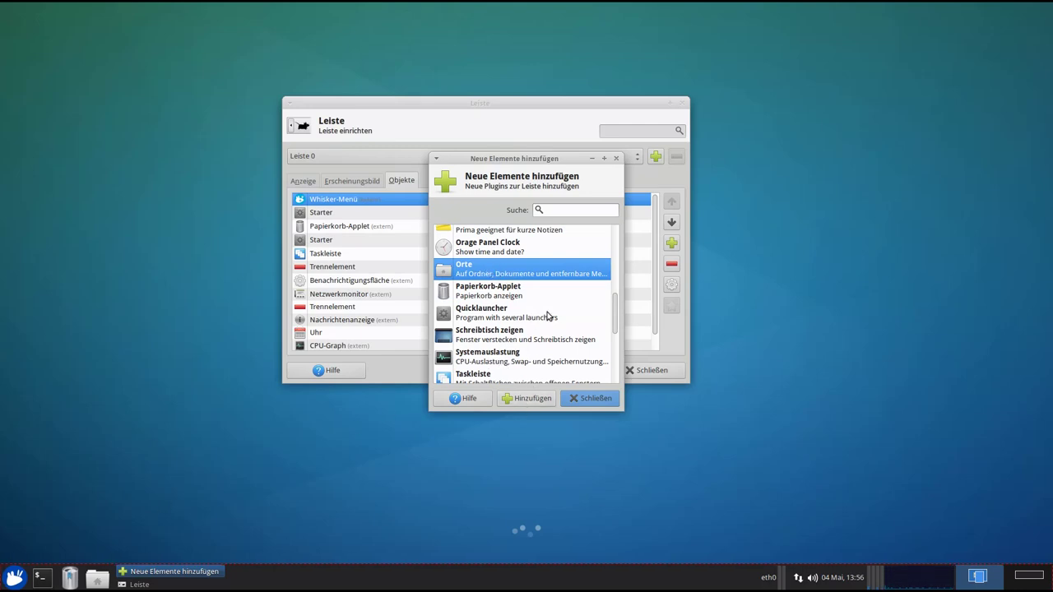
drag(617, 304, 617, 273)
click(490, 261)
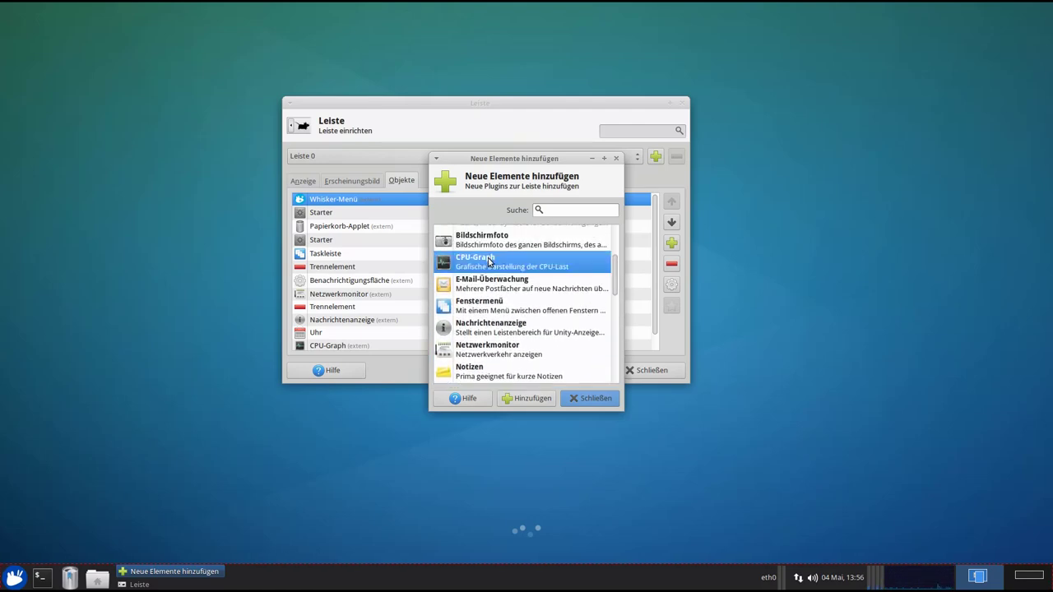
mouse_move(921, 573)
Look at the Arbeitsflächenumschalter plugin and demonstrate it by switching to the second workspace and back.
scroll(614, 283, up, 3)
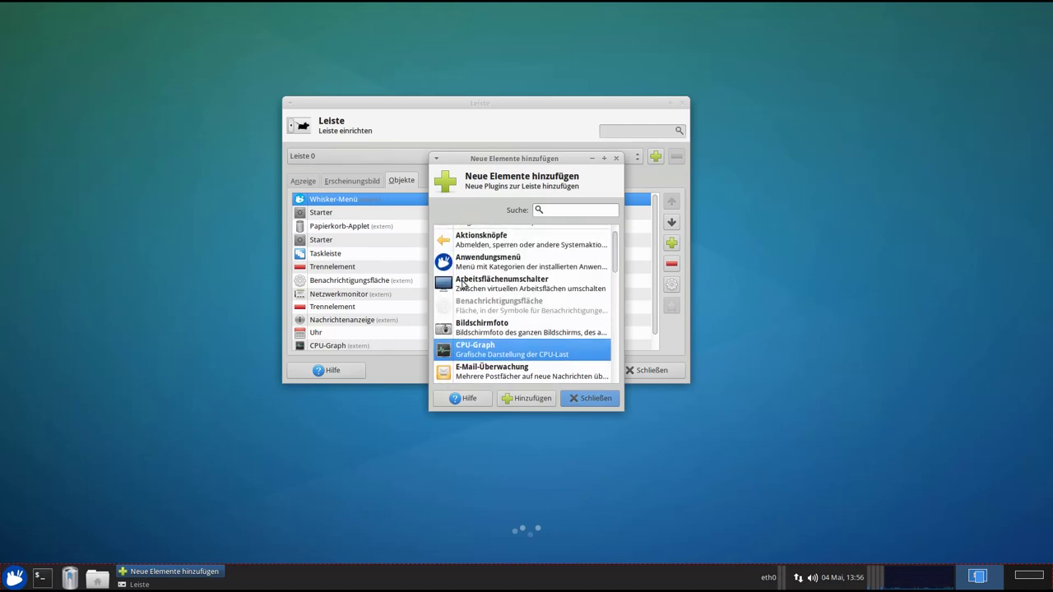
click(466, 285)
click(1017, 576)
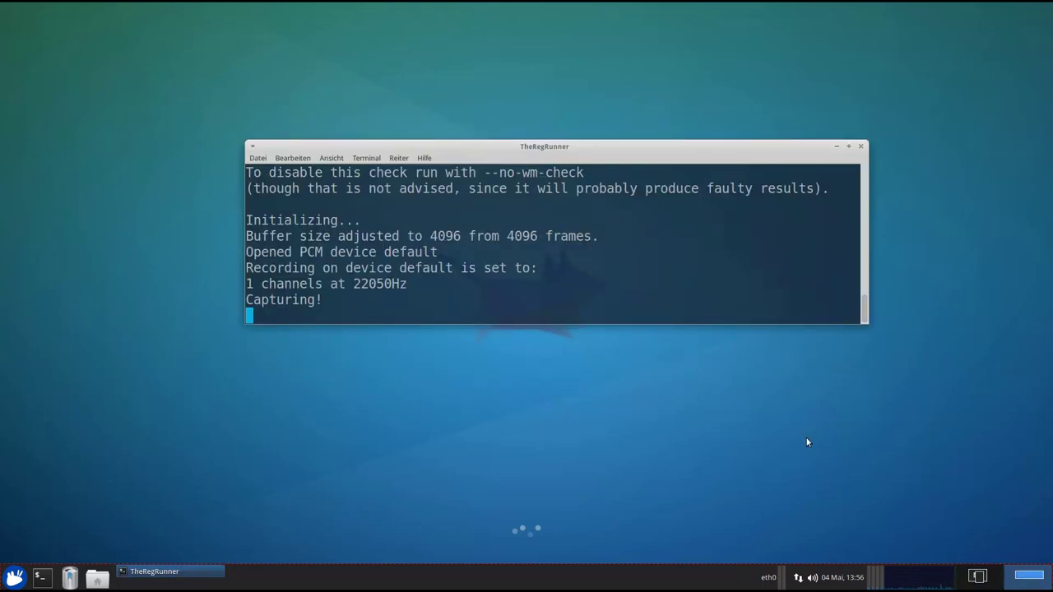
click(977, 576)
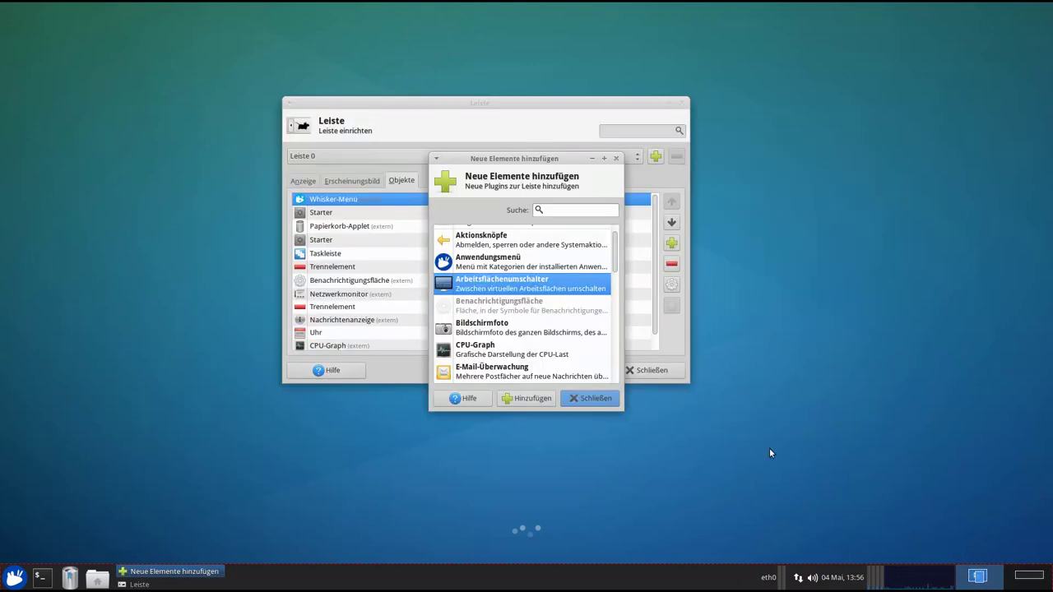
Look at the Netzwerkmonitor and Papierkorb-Applet plugins, browse the remaining elements and close the list without adding any.
drag(616, 254, 615, 292)
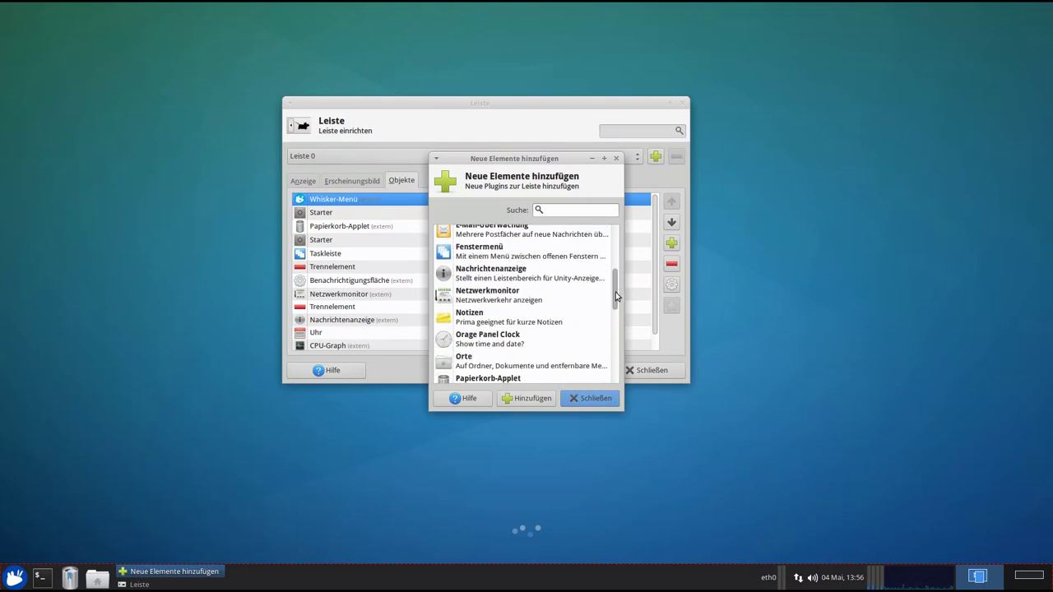
click(491, 296)
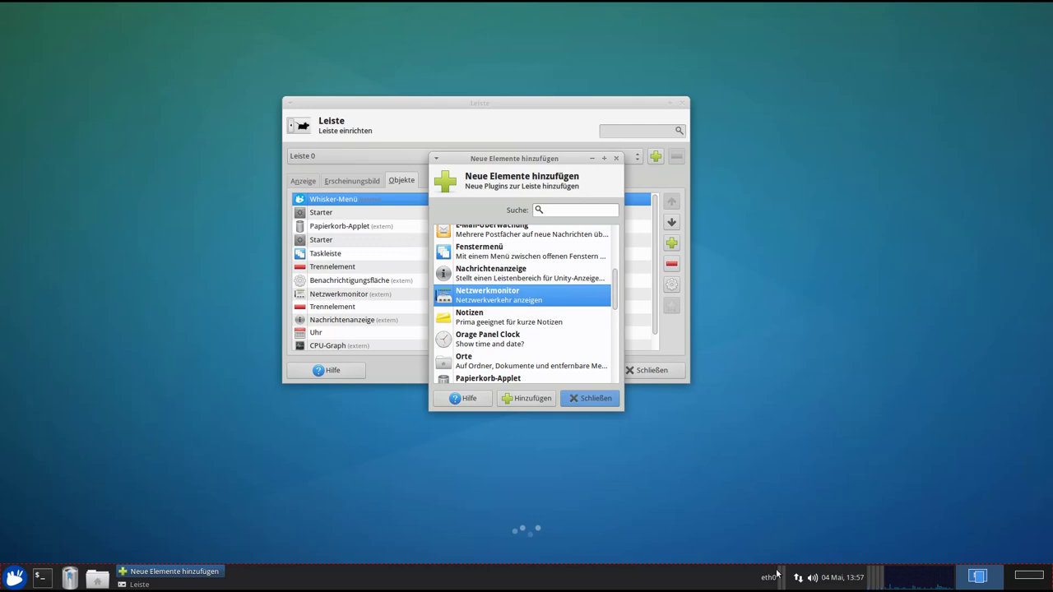
mouse_move(776, 574)
scroll(567, 312, down, 3)
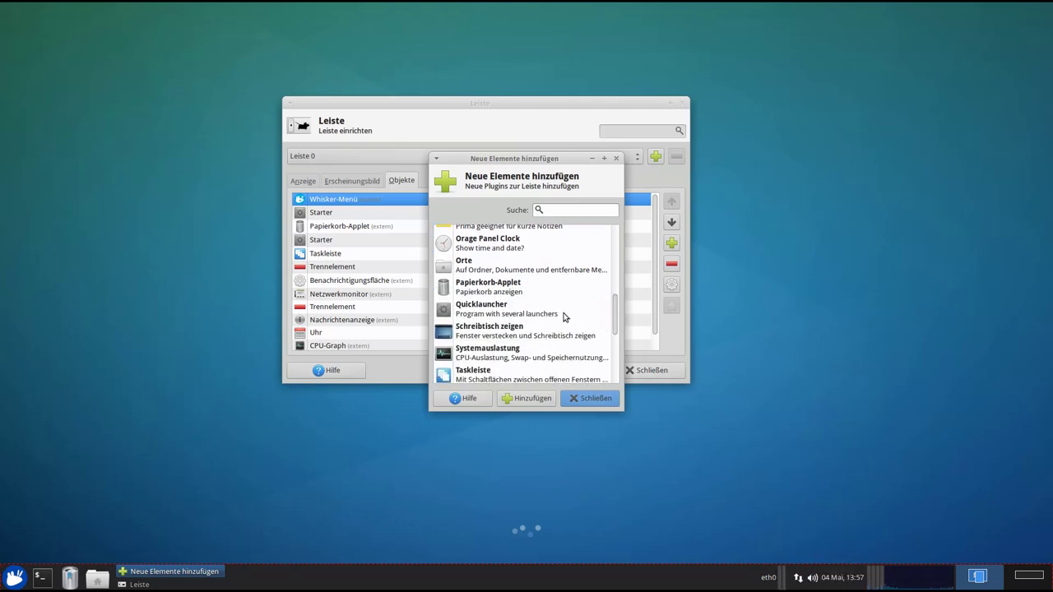
click(488, 289)
scroll(617, 329, down, 5)
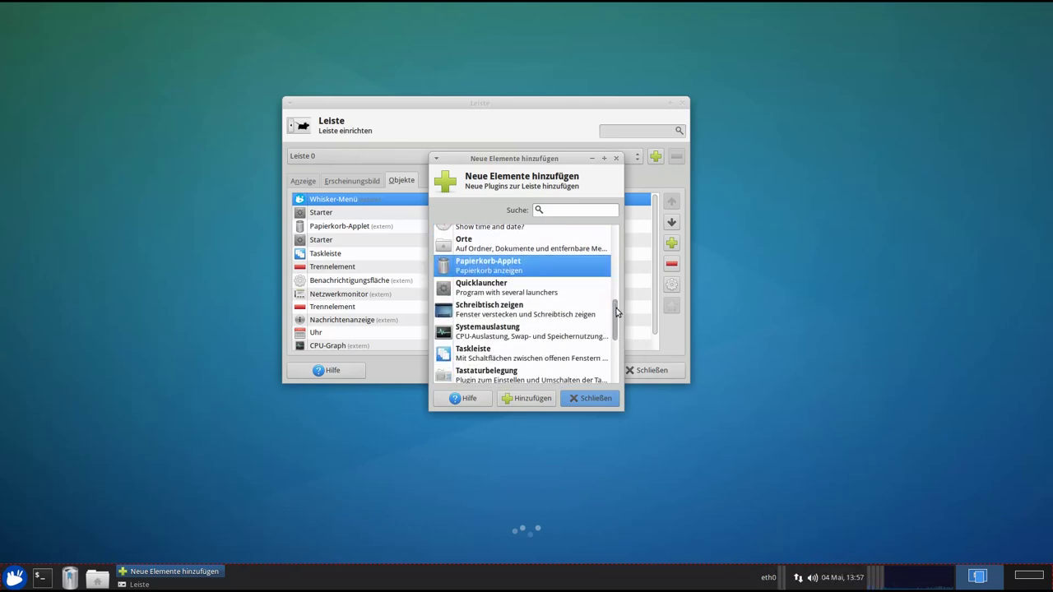
drag(617, 328, 617, 233)
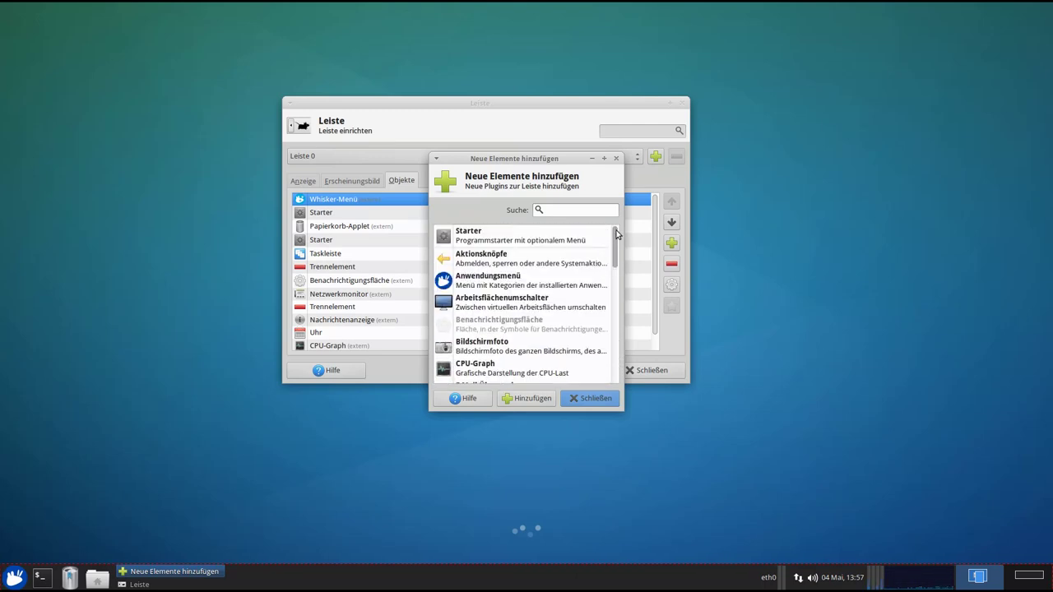
click(589, 399)
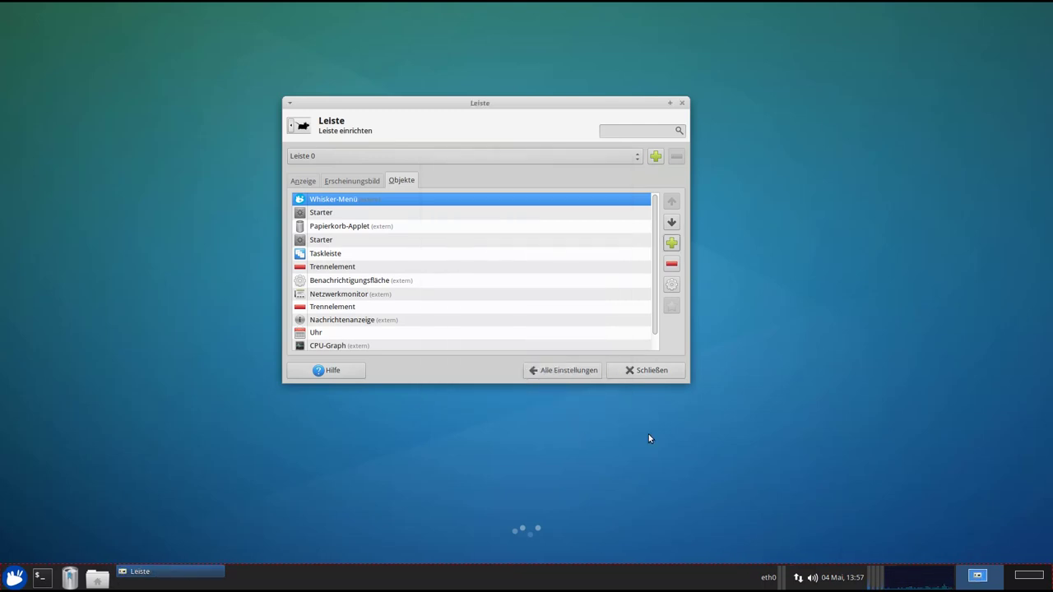
Return to the full Einstellungen overview, open the Einstellungseditor maximized and show the xfce4-panel channel.
click(567, 371)
click(667, 102)
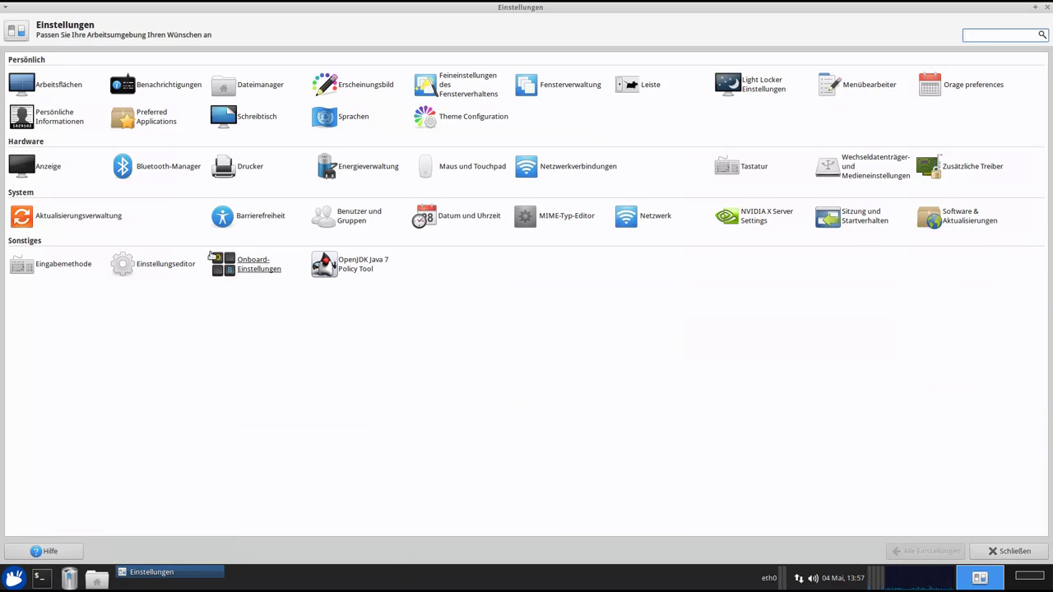
click(159, 269)
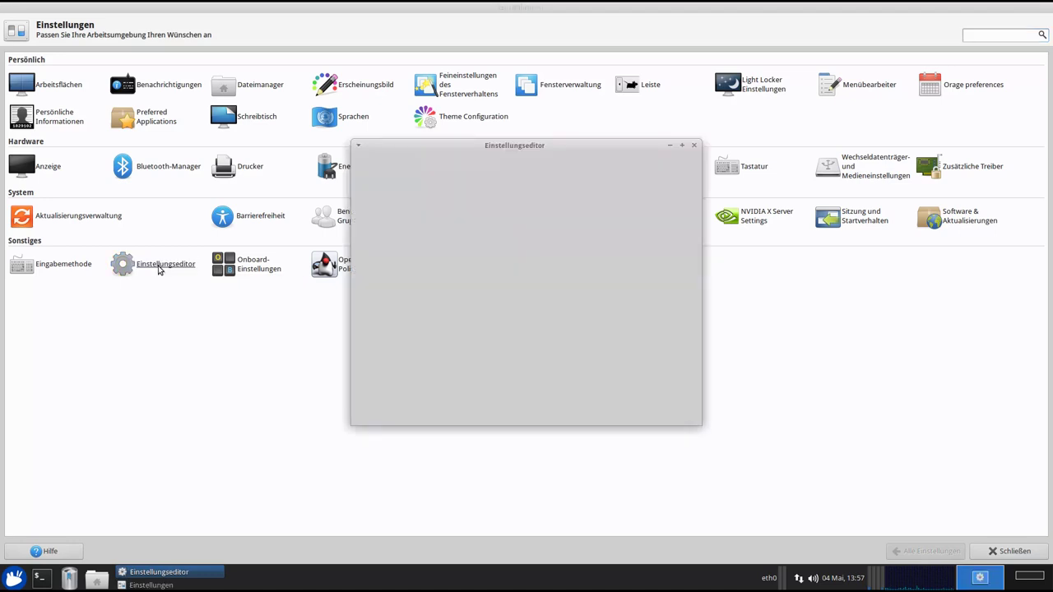
click(681, 145)
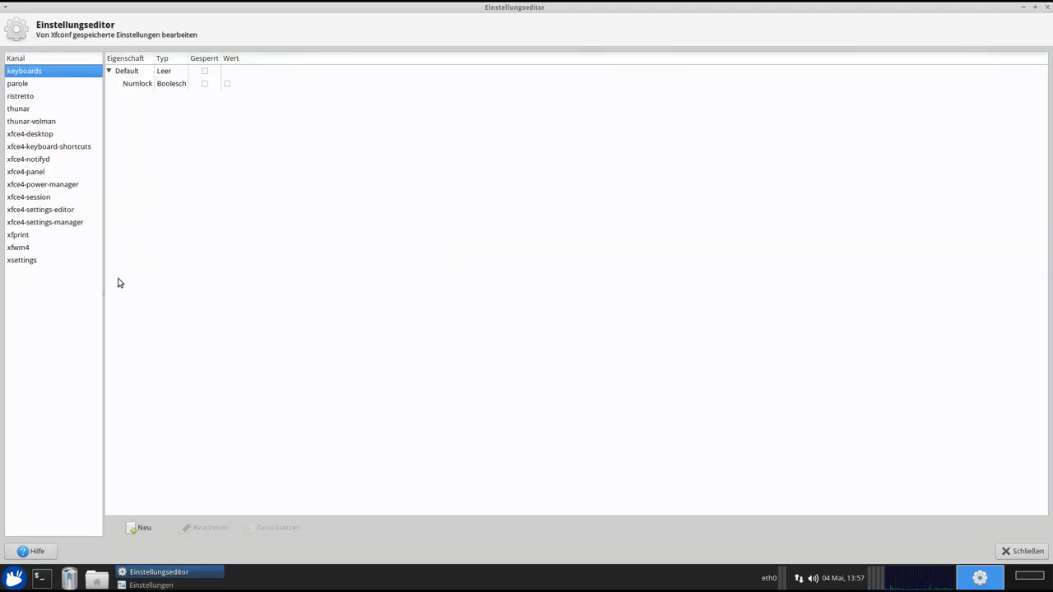
click(31, 175)
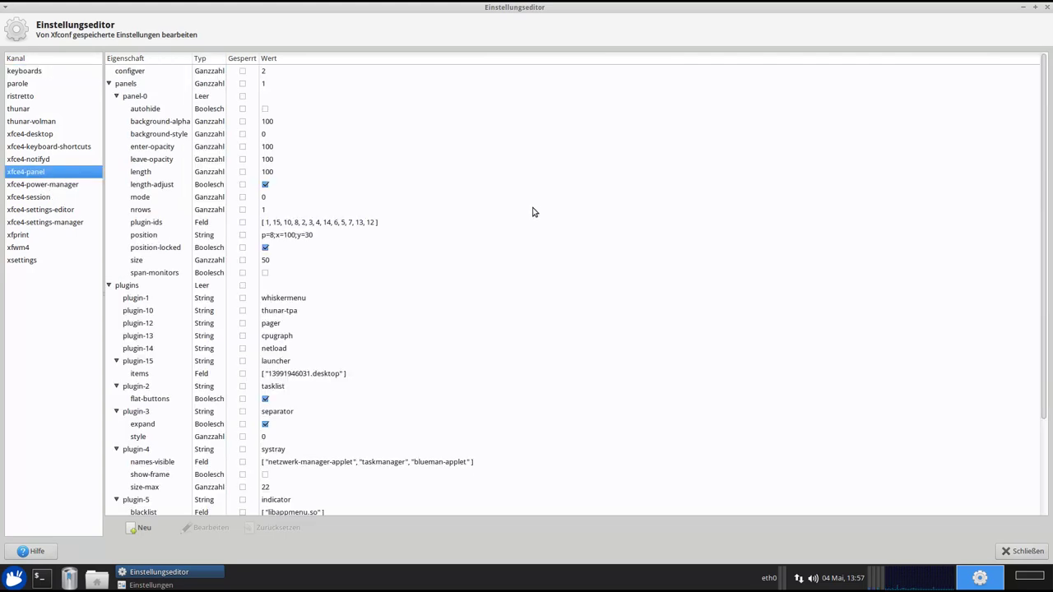
Set the position property of panel-0 to p=6;x=100;y=30.
click(278, 237)
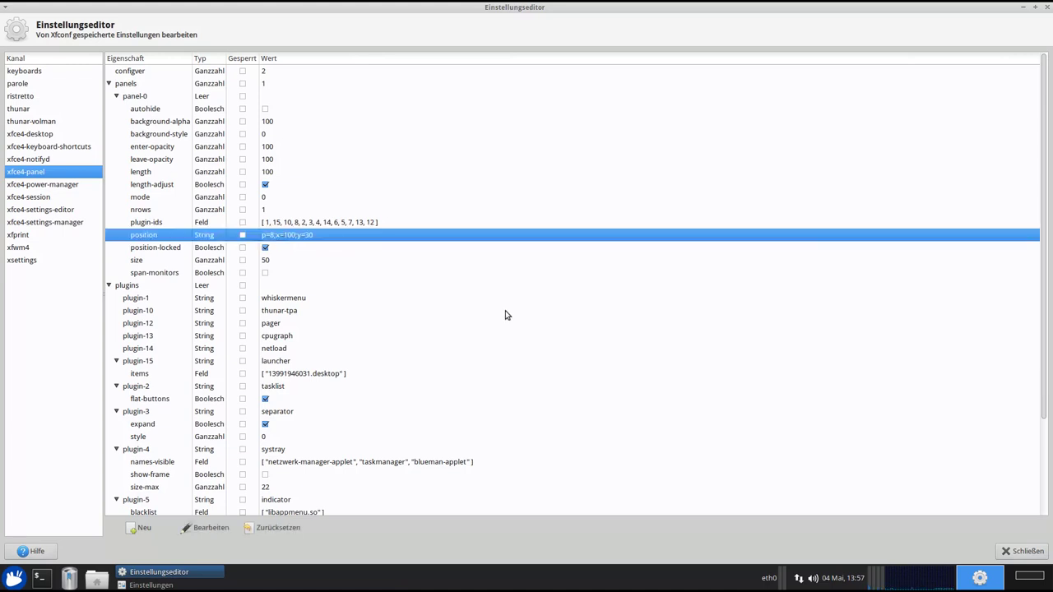
click(275, 237)
click(274, 236)
key(BackSpace)
text(6)
key(Return)
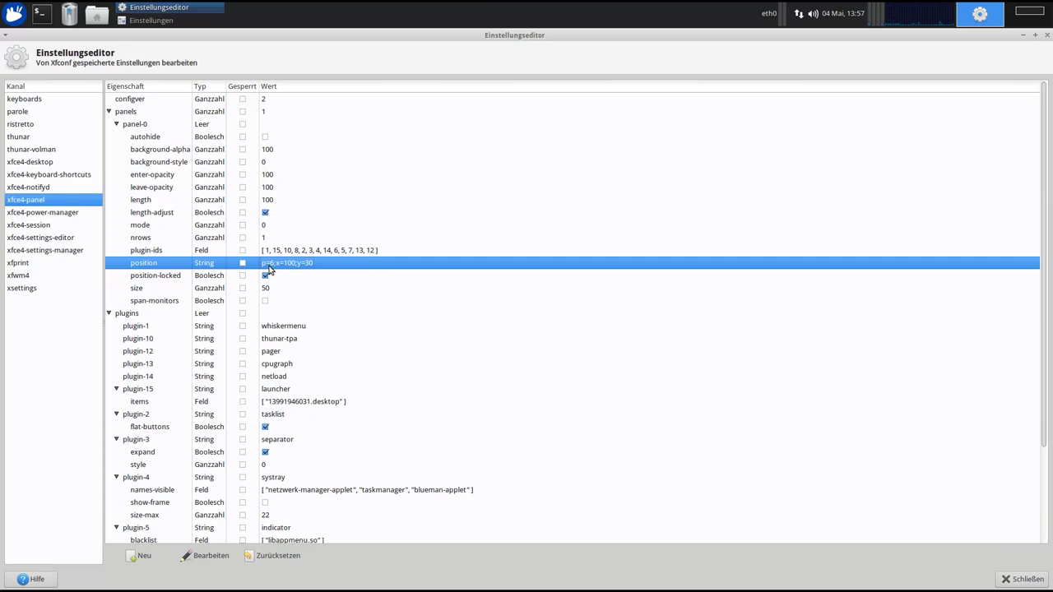
Set the position property of panel-0 to p=7;x=100;y=30.
click(271, 265)
click(272, 265)
key(BackSpace)
text(7)
key(Return)
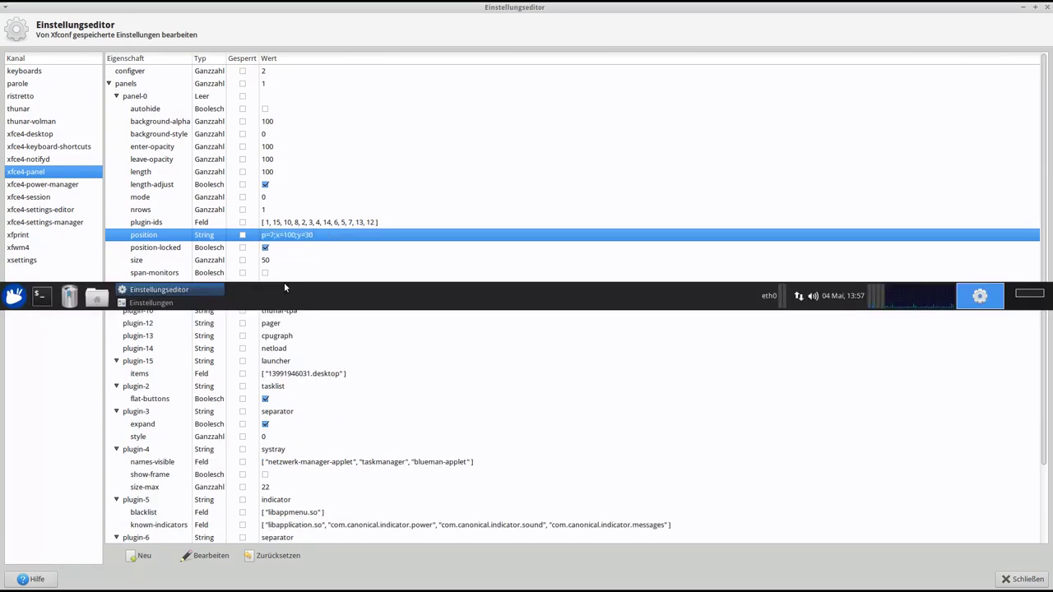
Set the position property of panel-0 to p=8;x=100;y=30 and close the Einstellungseditor.
click(271, 235)
click(272, 235)
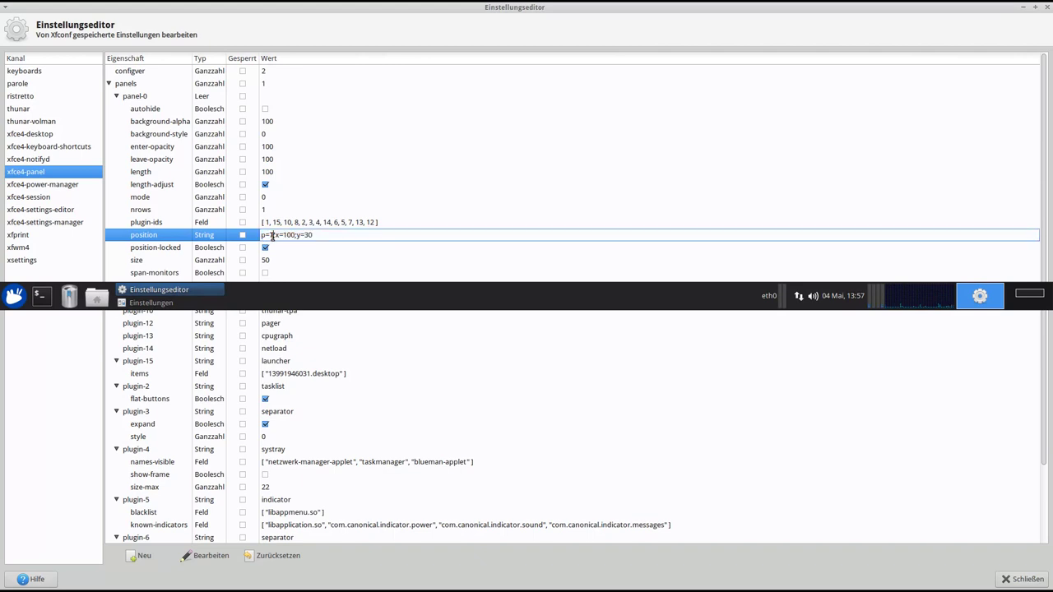
key(BackSpace)
text(8)
key(Return)
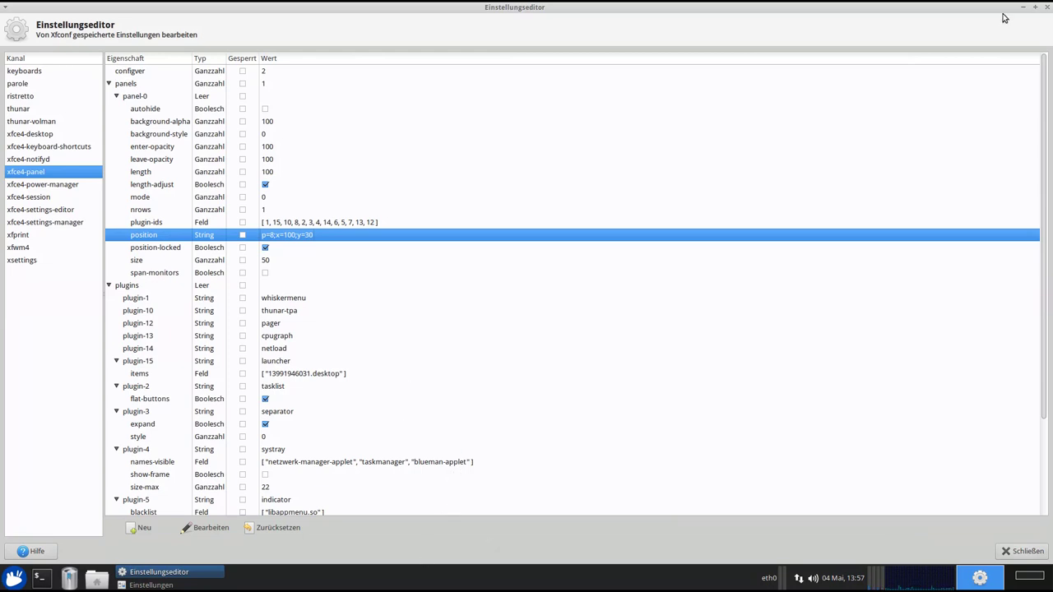
click(1048, 9)
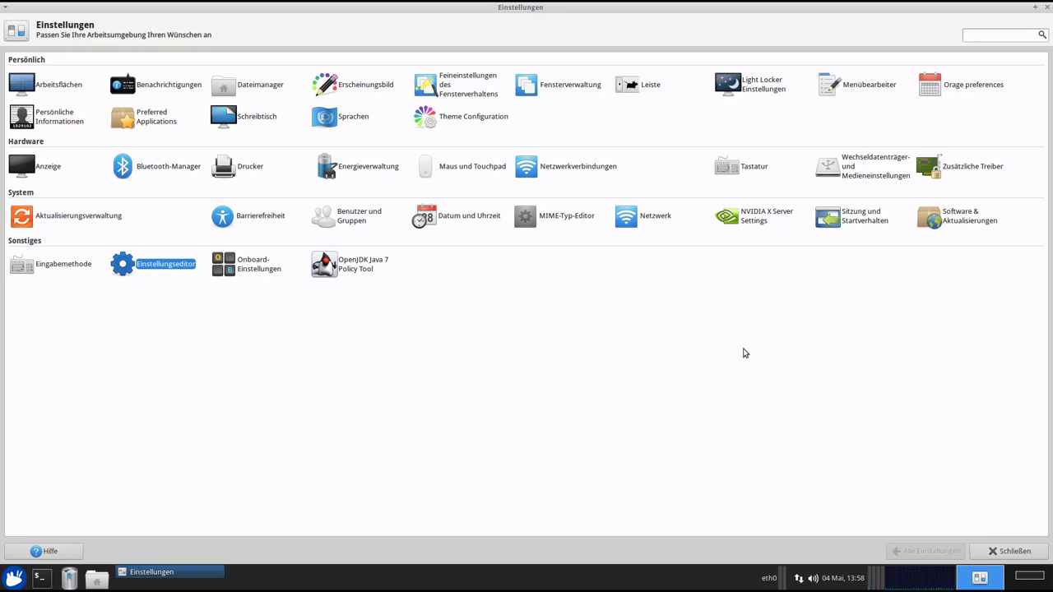
In Zusätzliche Treiber, select the X.Org Nouveau driver, reselect the NVIDIA 331.38 driver from nvidia-331-updates and close without applying.
click(946, 168)
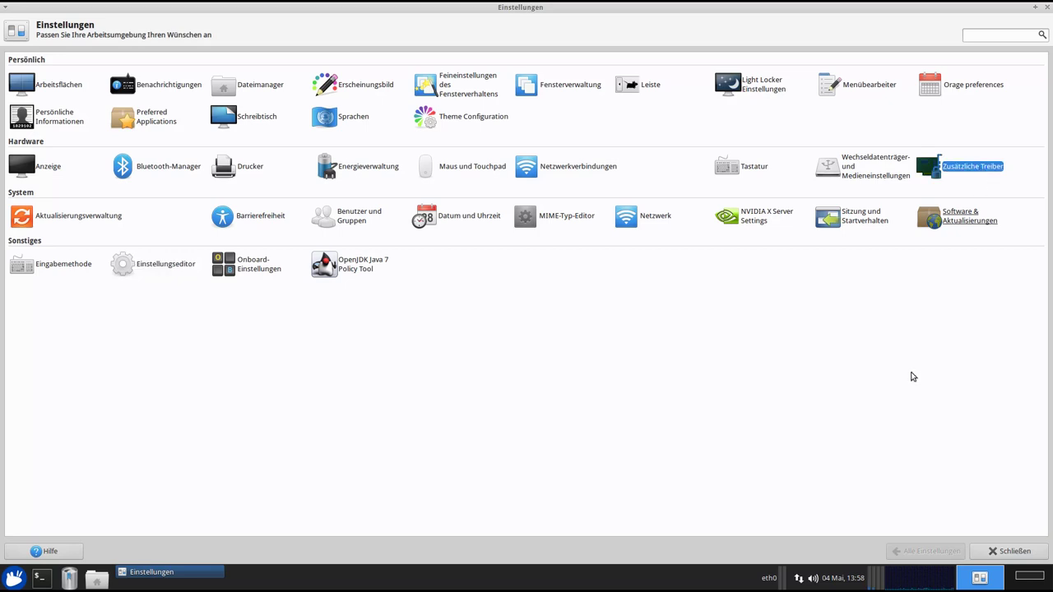
drag(595, 187, 573, 134)
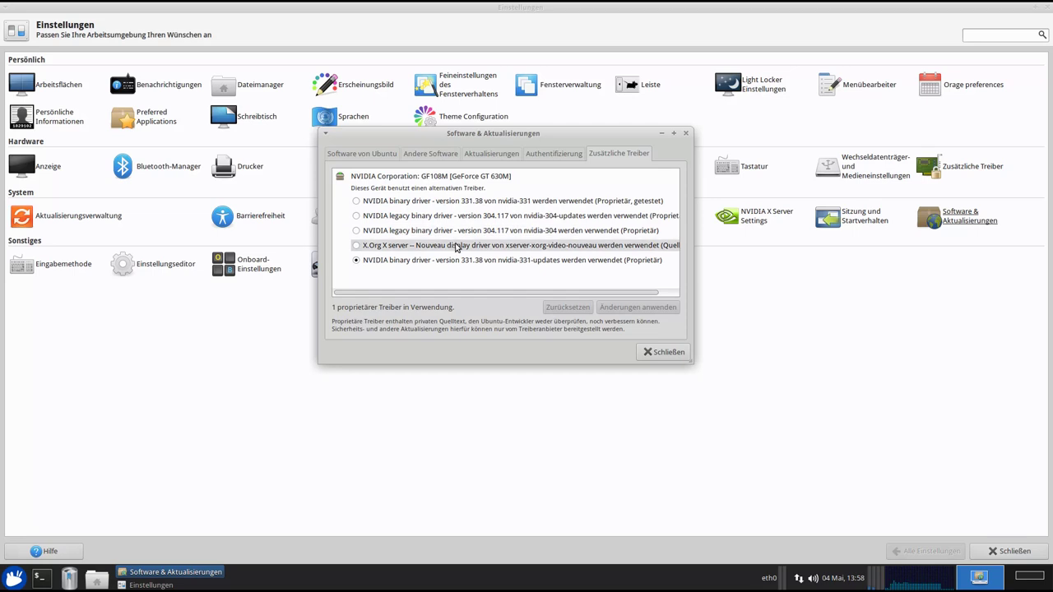
click(482, 245)
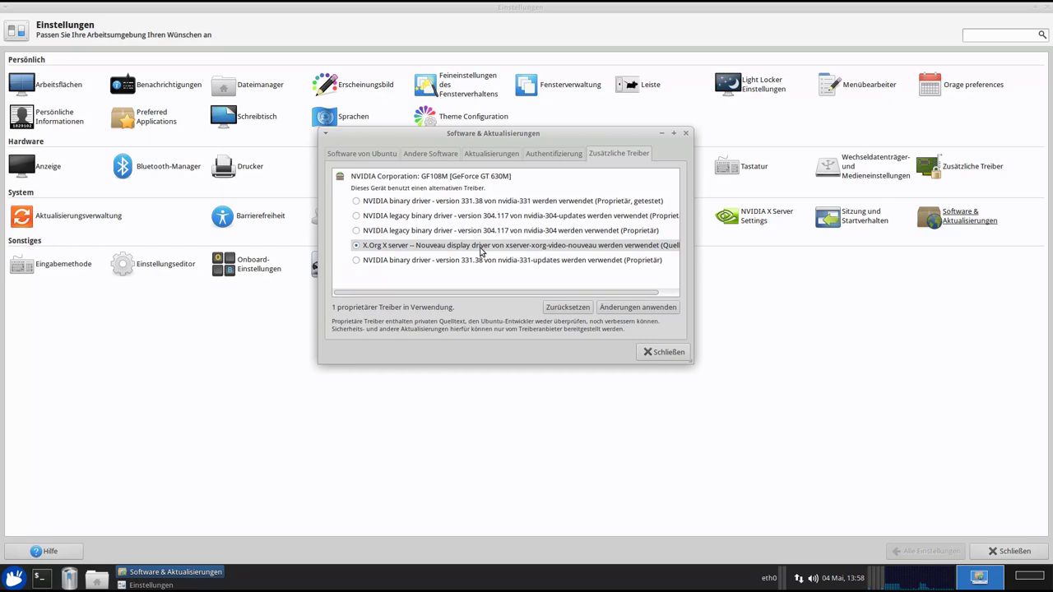
click(465, 260)
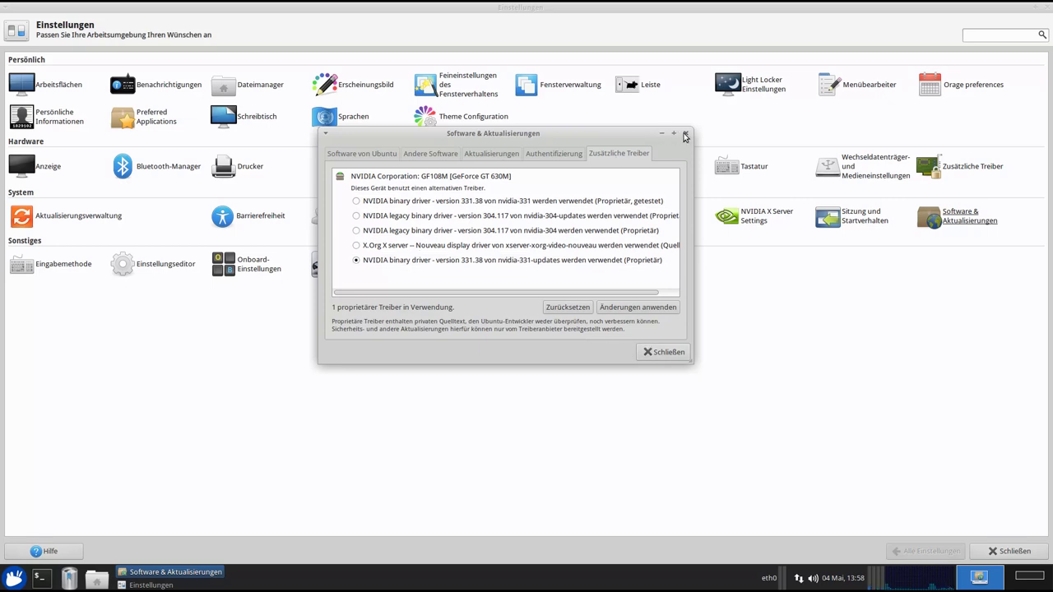
click(687, 134)
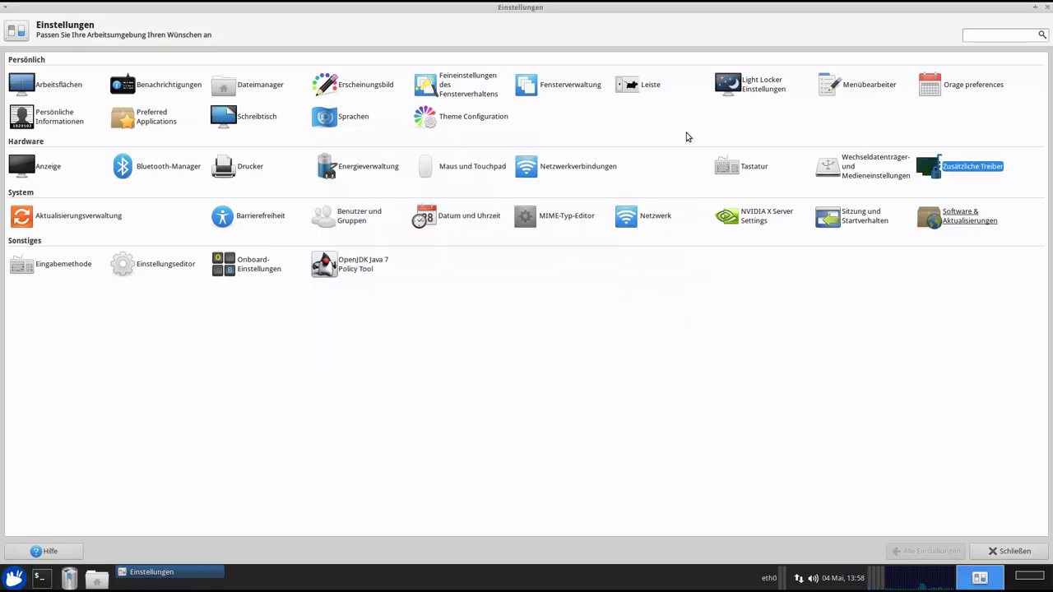
Open NVIDIA X Server Settings, view the X Server Display Configuration page and close the window.
click(761, 213)
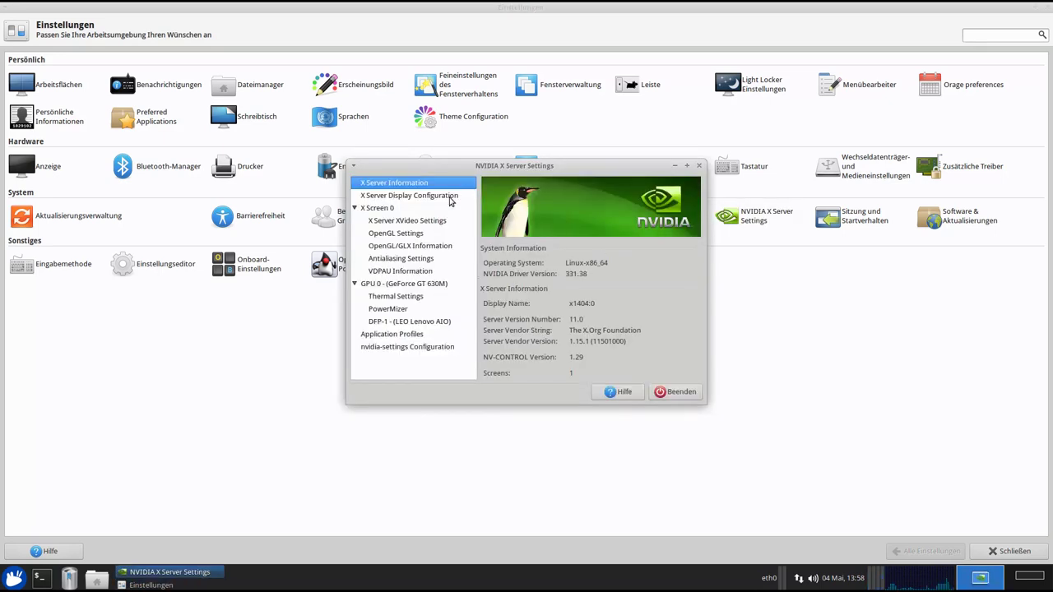
click(449, 197)
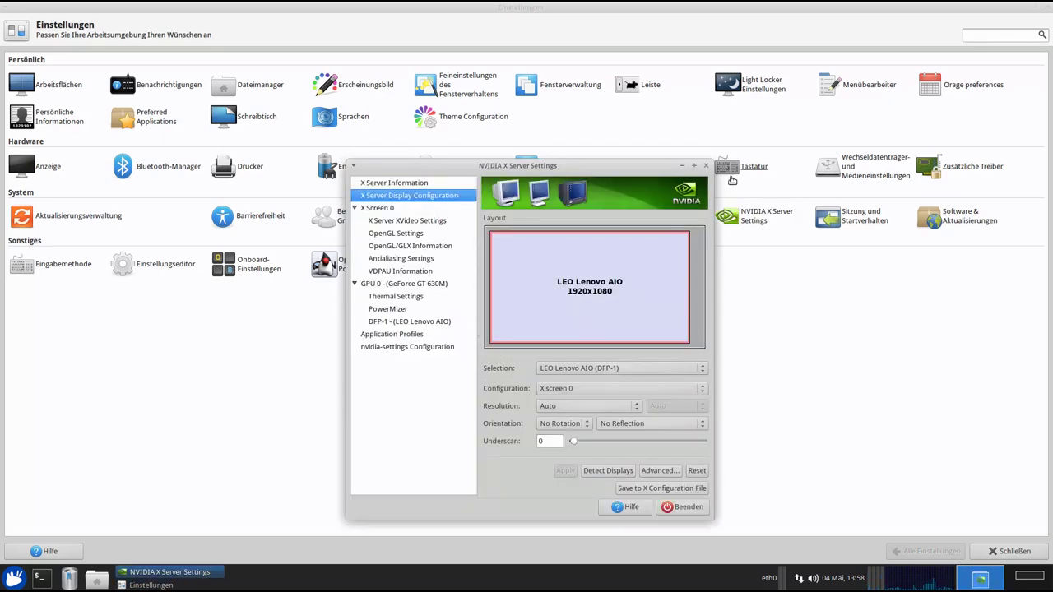
click(706, 166)
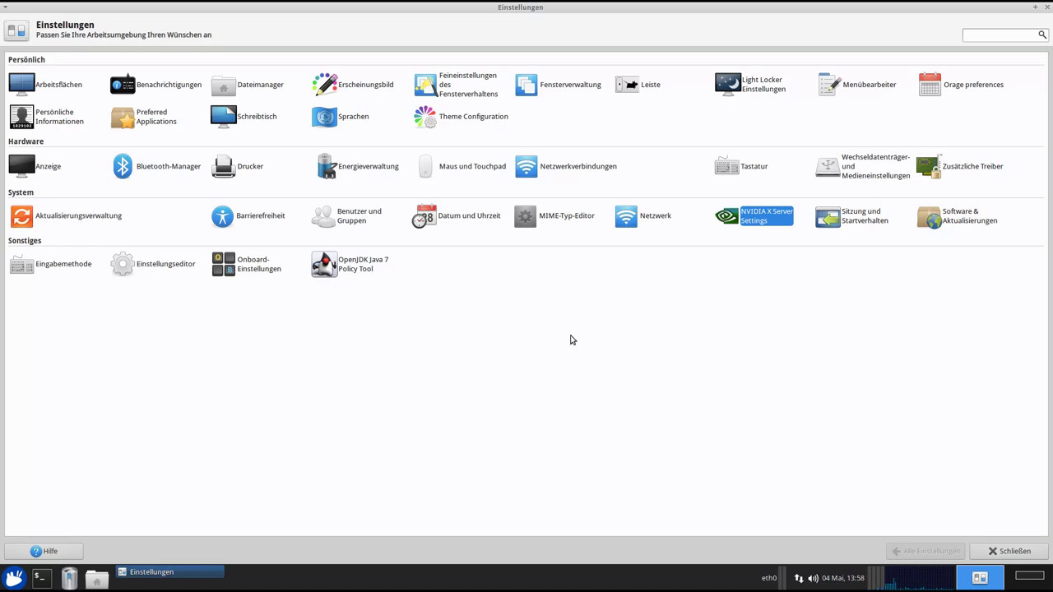
View the background images in the Schreibtisch settings and return to the Einstellungen overview.
click(247, 120)
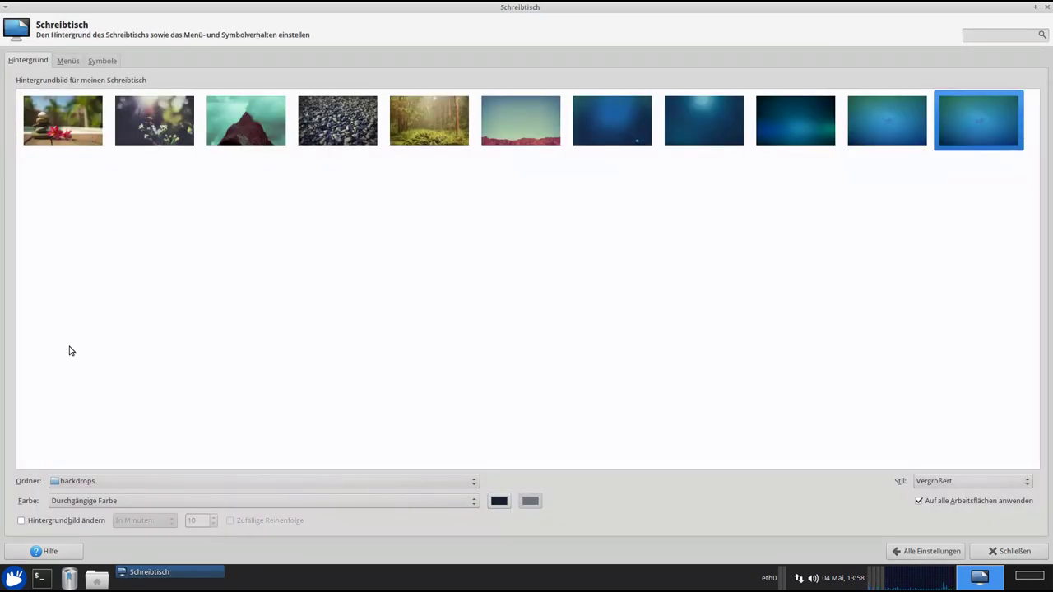
click(915, 551)
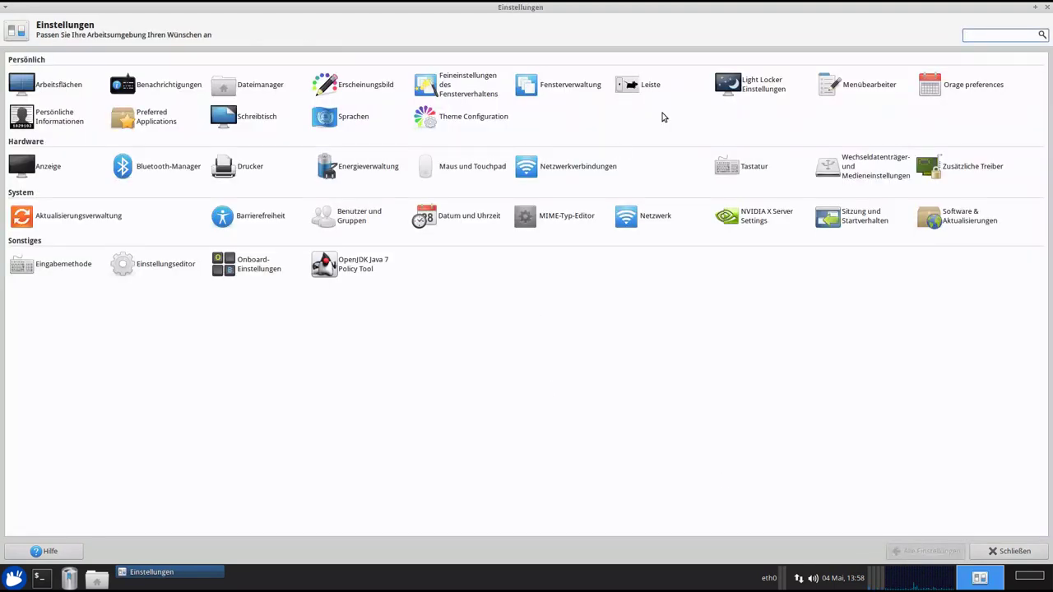
Open the Light Locker Einstellungen, view the screensaver and locking options and close the window.
click(755, 94)
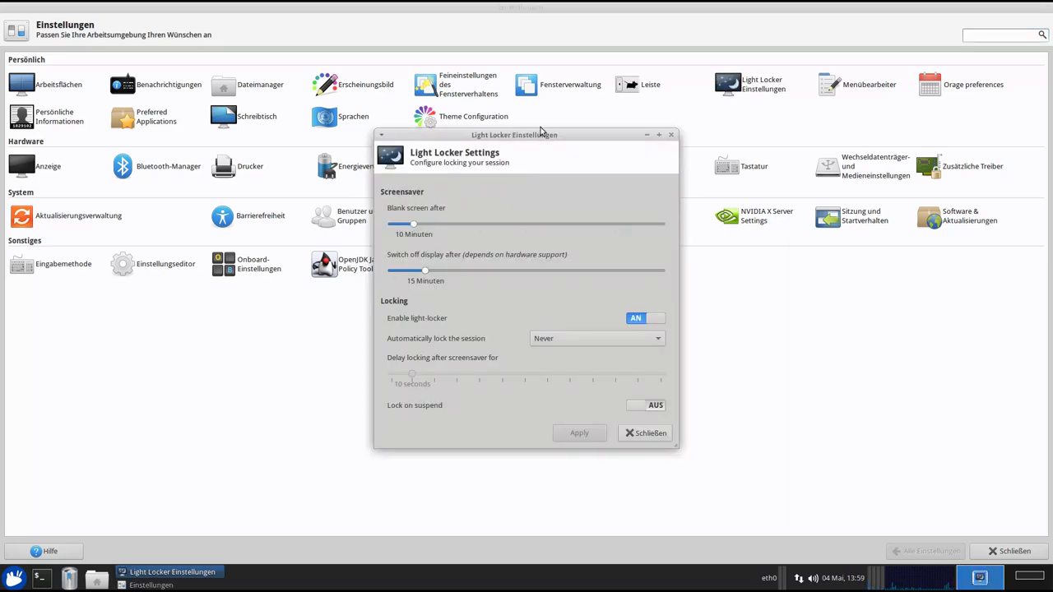
drag(545, 133, 539, 115)
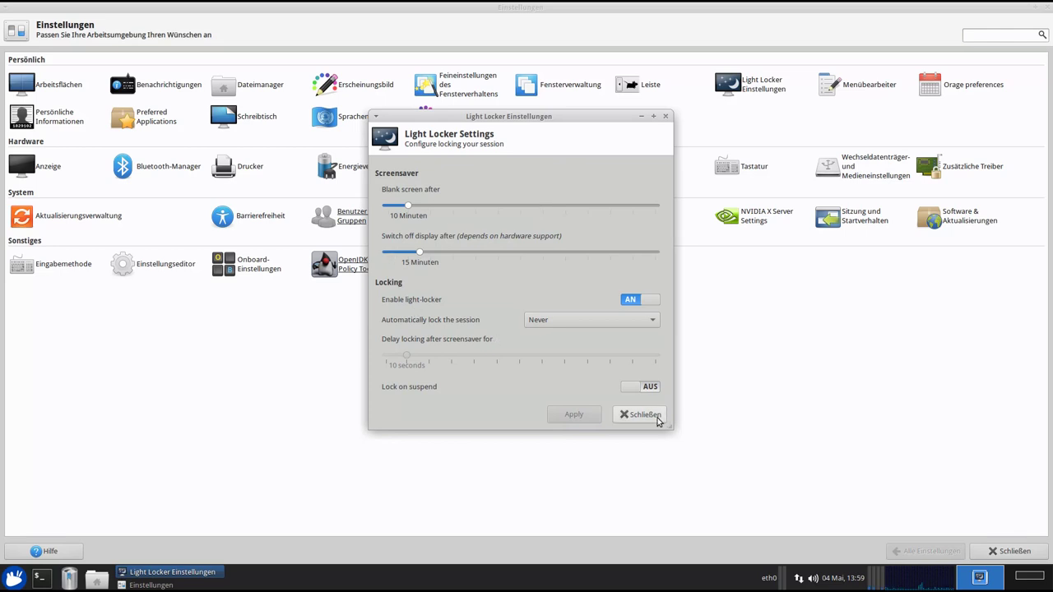
click(659, 420)
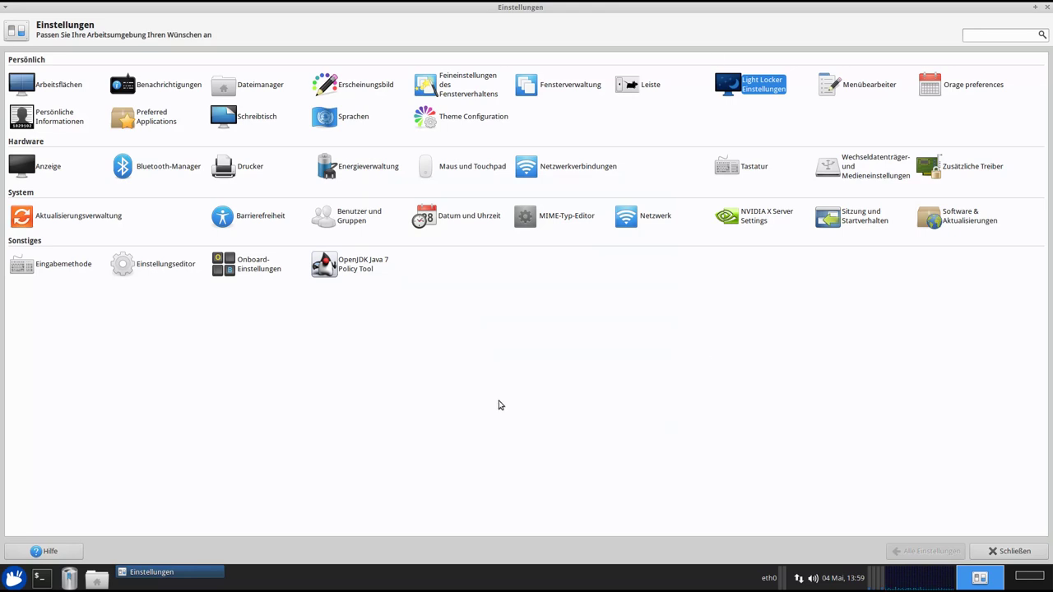
Open Erscheinungsbild, view its Symbole, Schriften and Einstellungen pages and close the window.
click(347, 88)
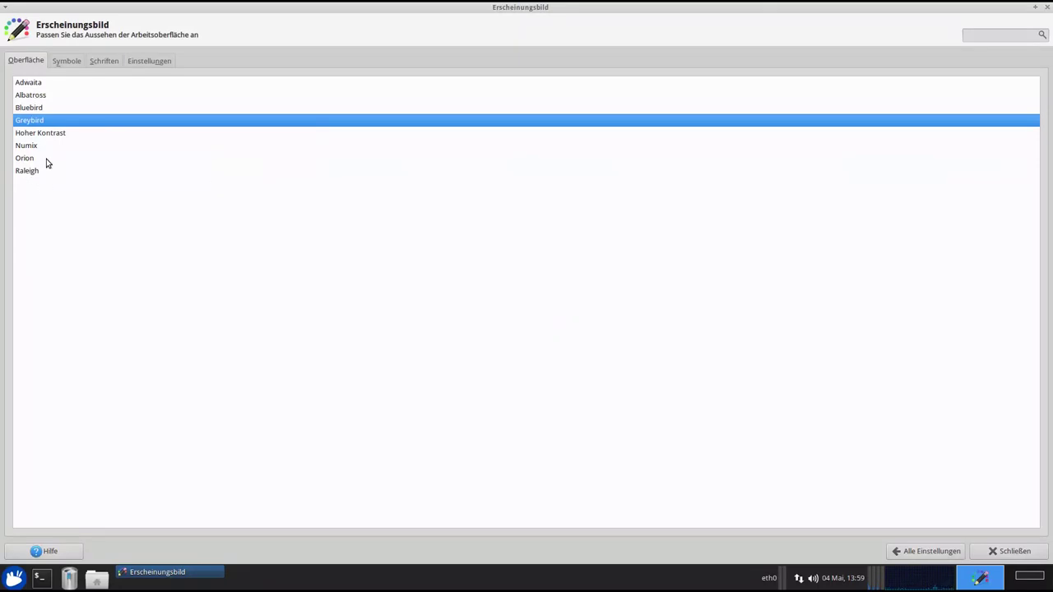
click(67, 62)
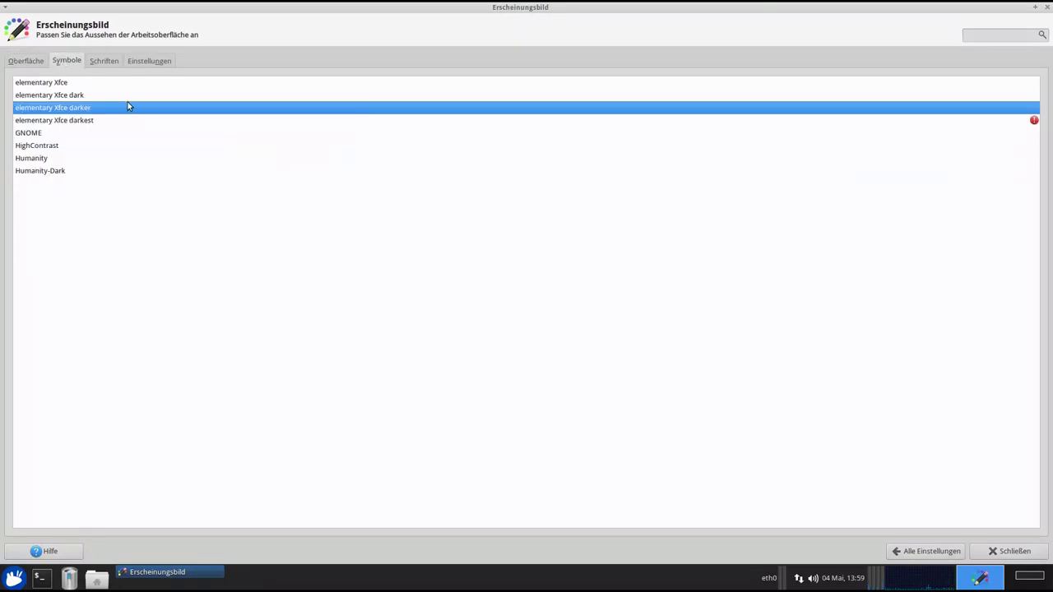
click(103, 63)
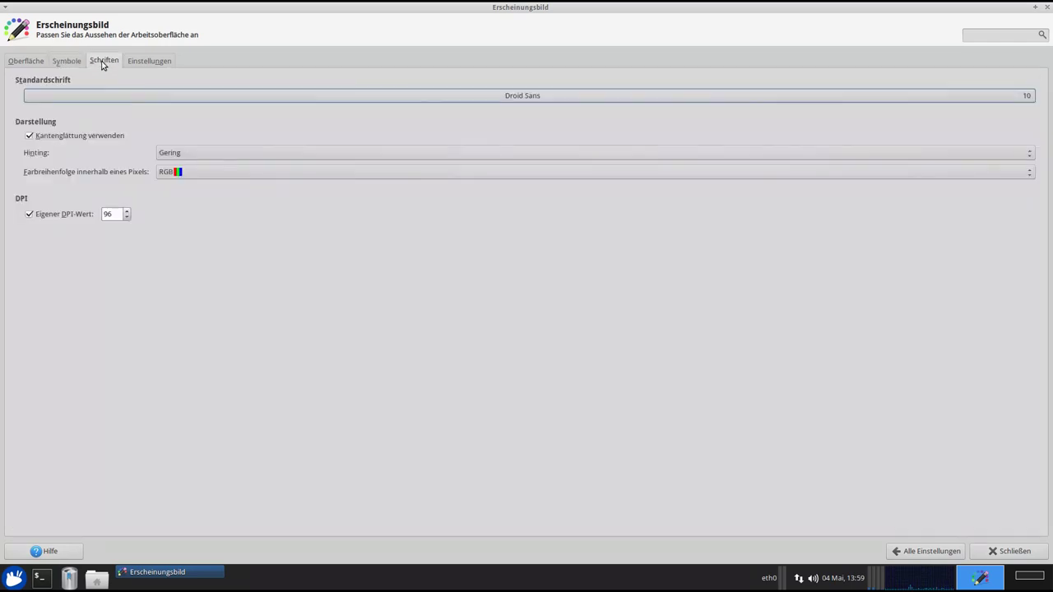
click(148, 63)
click(1047, 7)
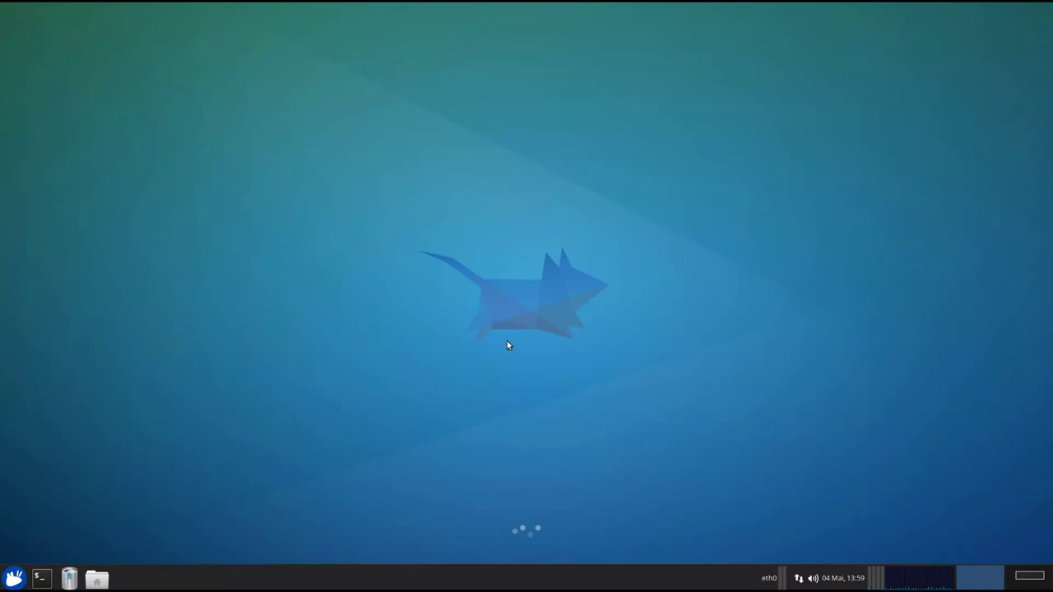
Open the properties of the CPU-Graph panel plugin and view the available Modus options without changing the mode.
right_click(919, 578)
click(963, 510)
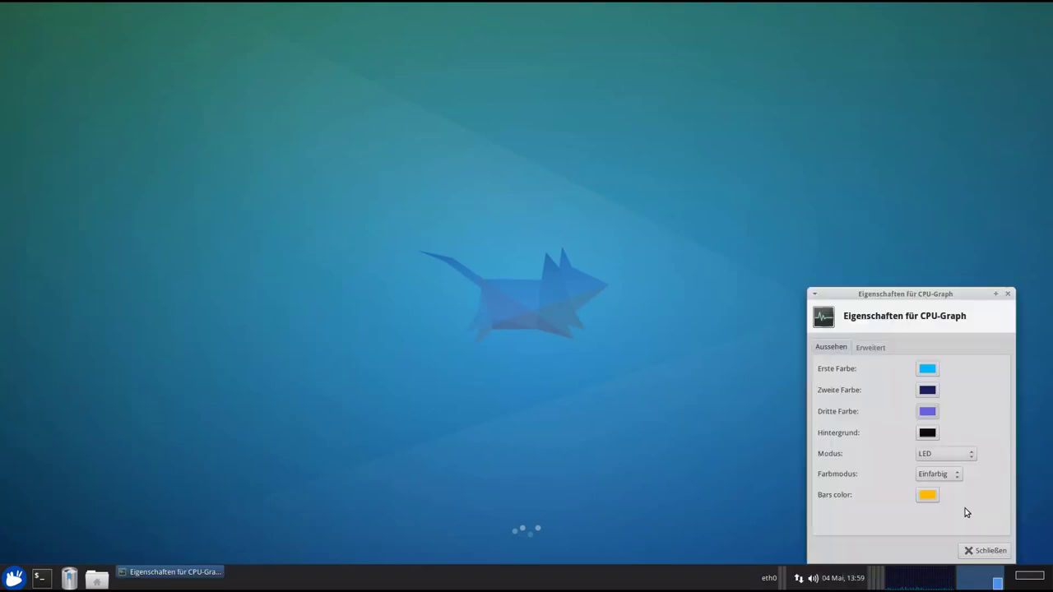
drag(958, 294, 550, 158)
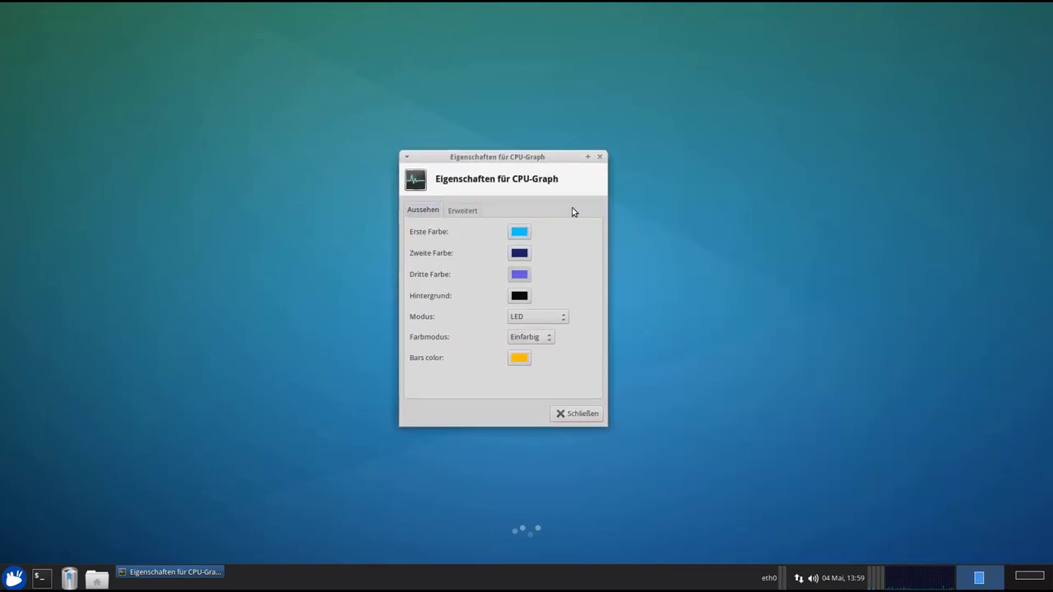
click(563, 317)
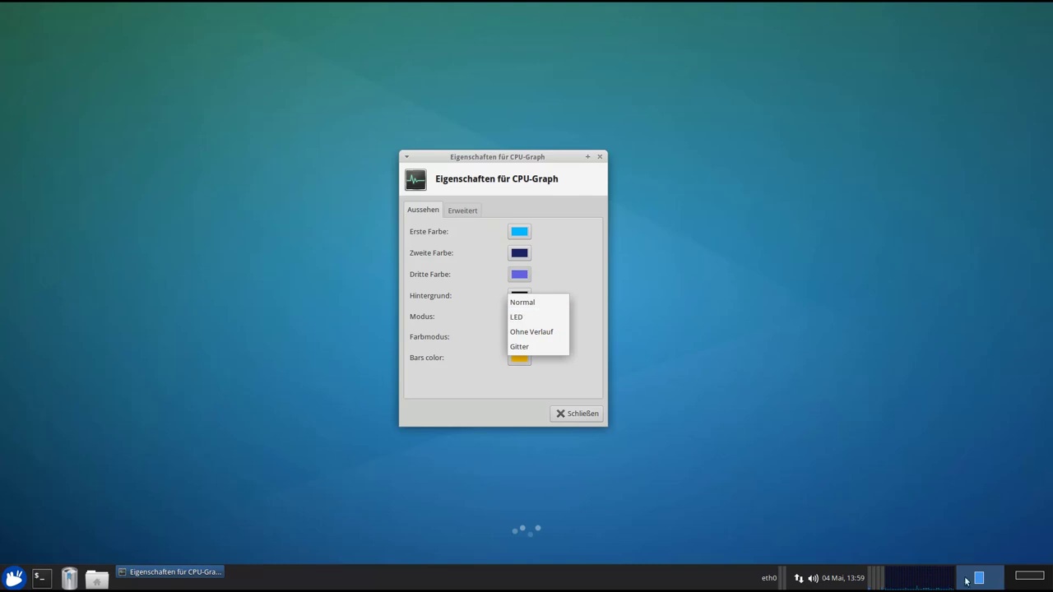
click(567, 276)
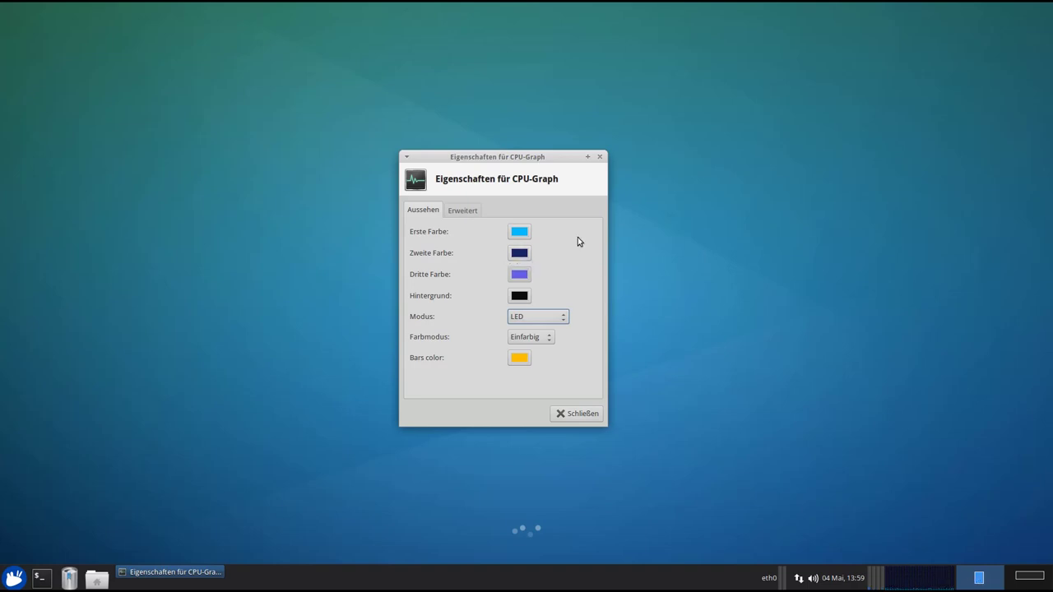
In the advanced CPU-Graph properties, try a width of 123, set it to 128 and close the properties.
click(472, 213)
click(522, 270)
scroll(532, 276, down, 6)
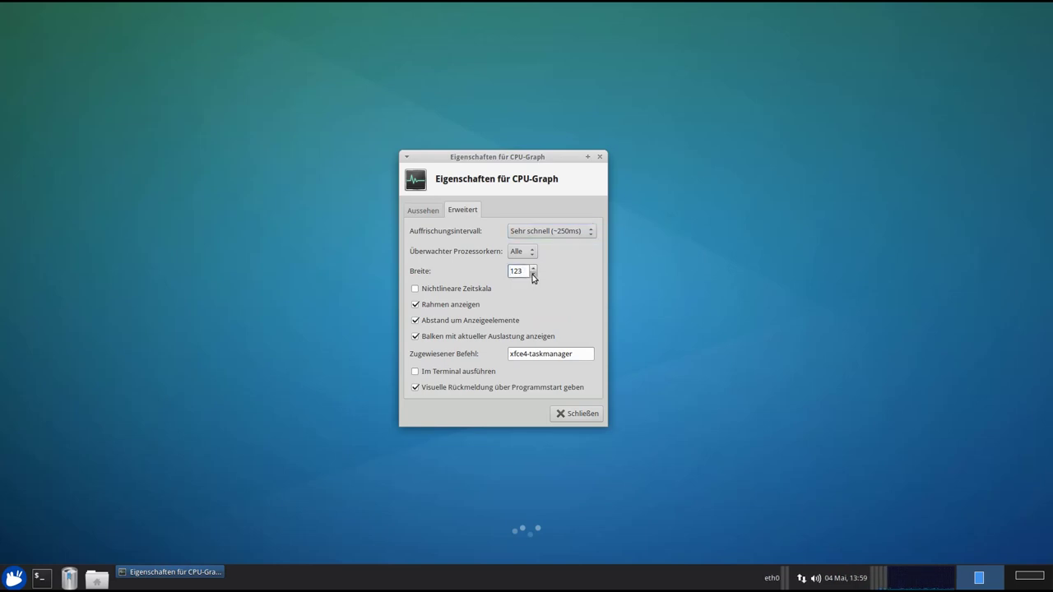
scroll(534, 272, up, 6)
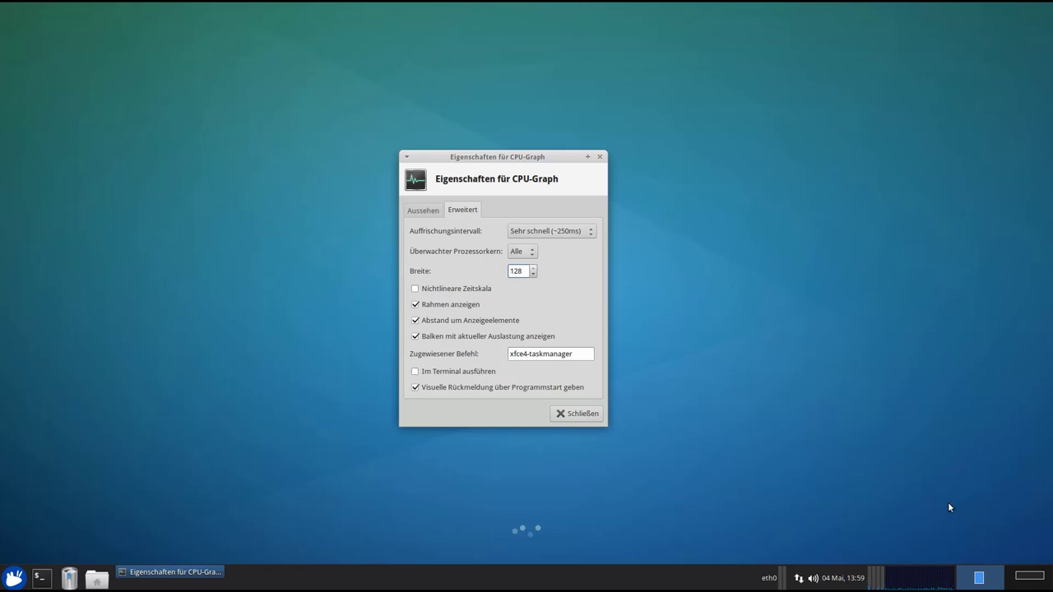
mouse_move(876, 579)
click(586, 414)
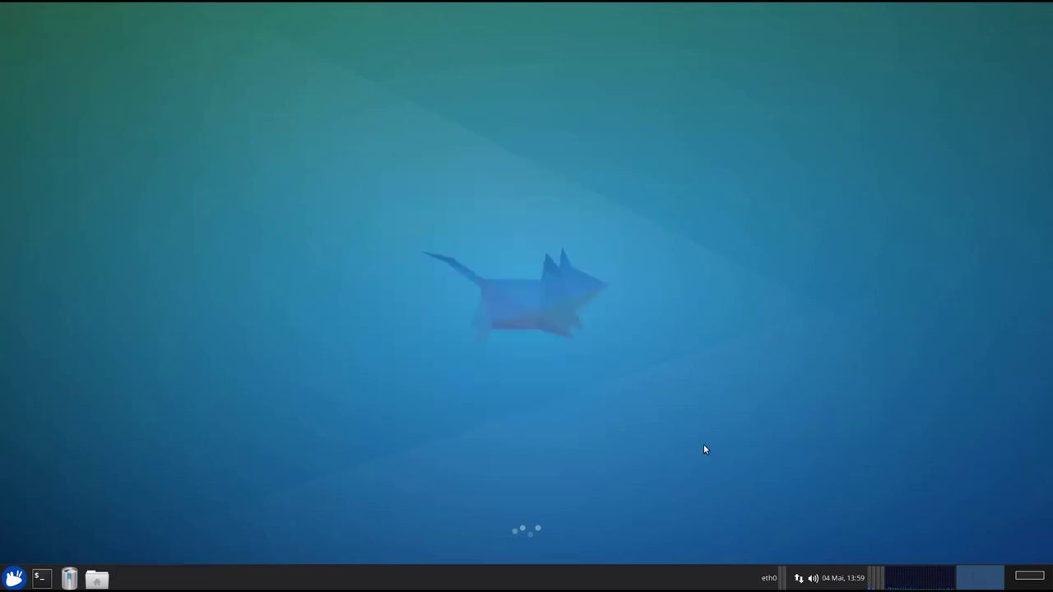
Open the Netzwerkmonitor plugin properties and examine the displayed text and network interface fields.
right_click(782, 576)
click(804, 522)
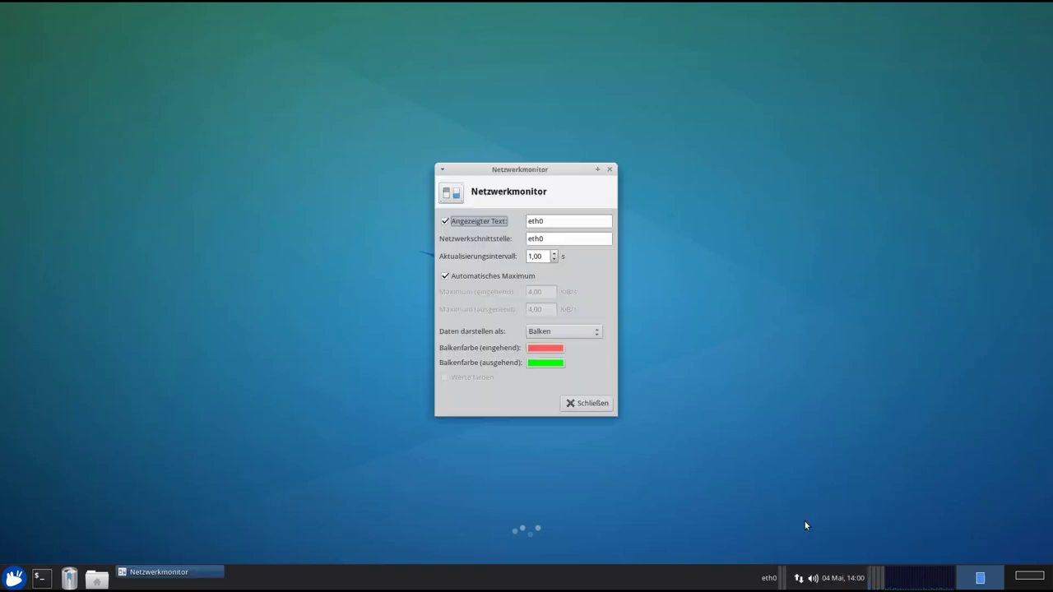
drag(562, 172, 500, 145)
drag(506, 210, 464, 211)
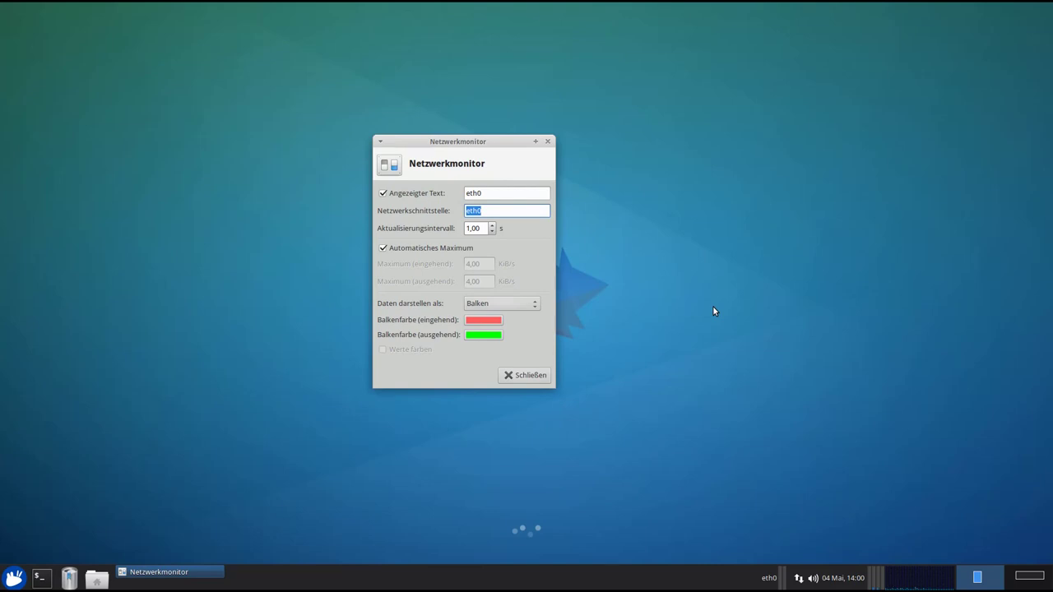
click(517, 211)
drag(500, 194, 446, 189)
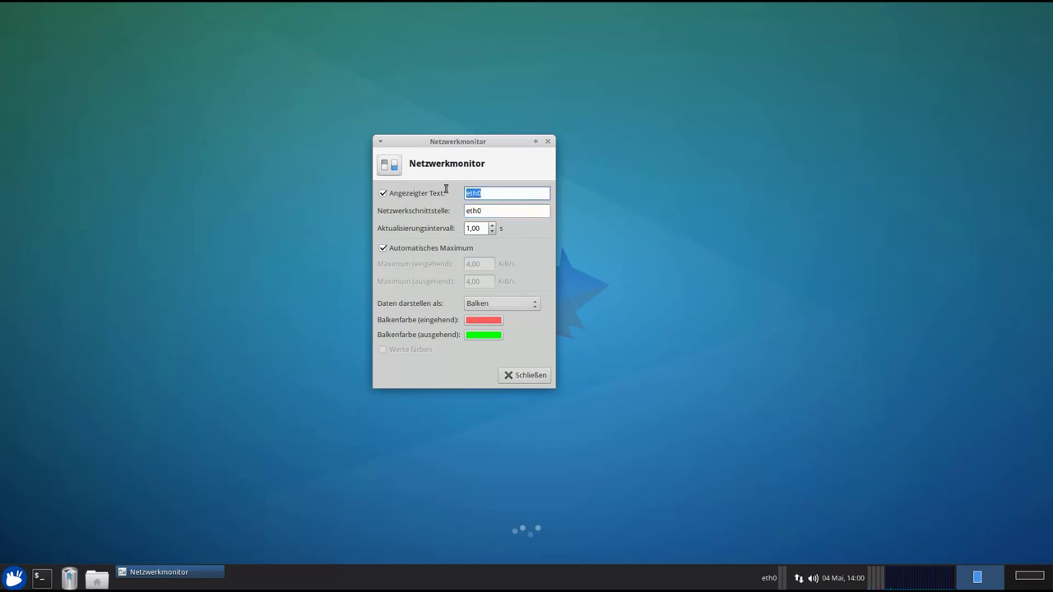
click(520, 209)
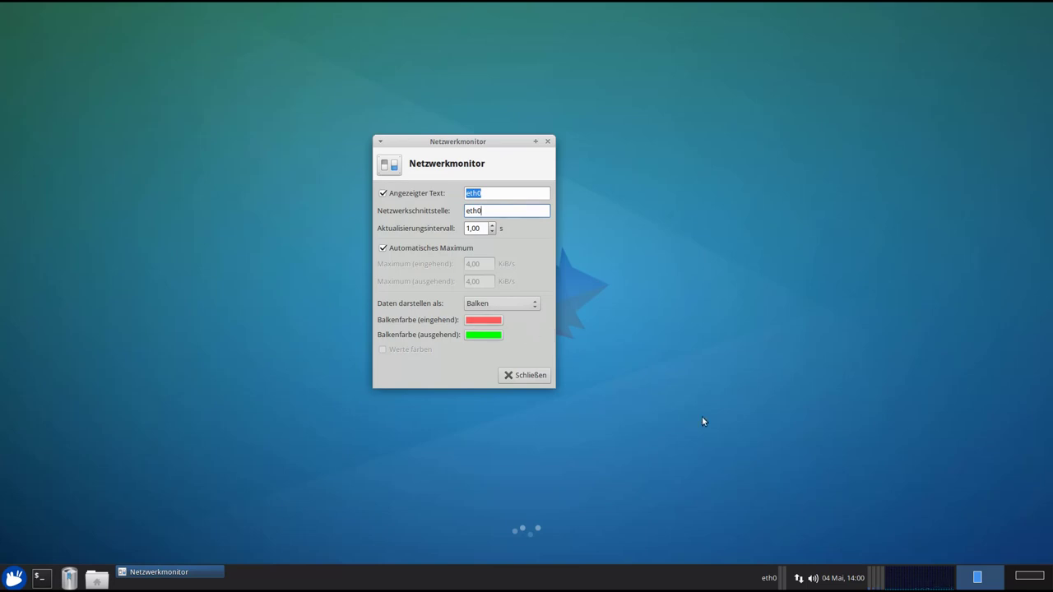
View the available network connections and close the Netzwerkmonitor properties.
click(799, 578)
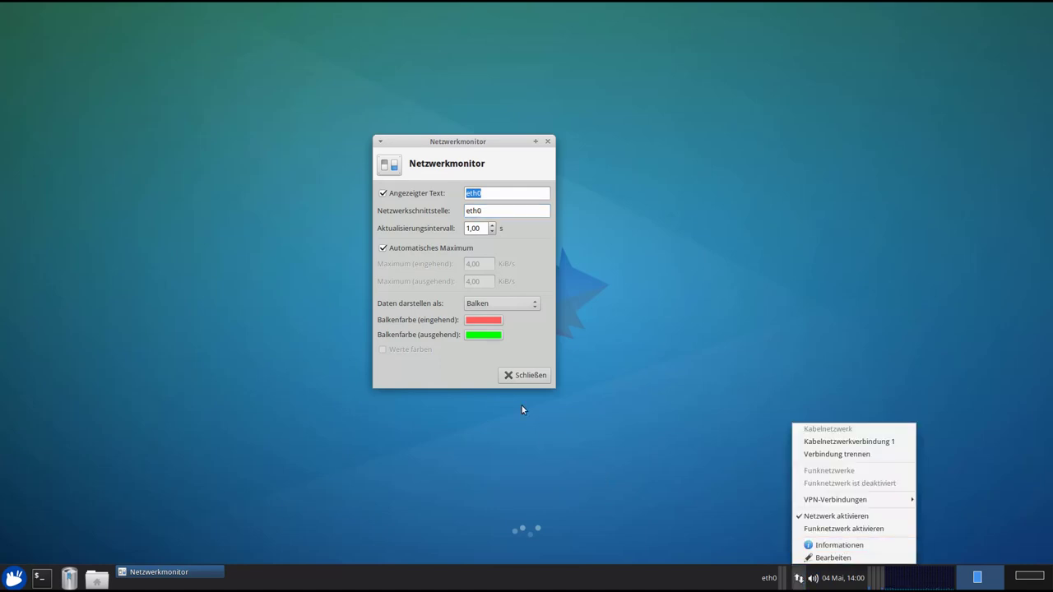
click(534, 338)
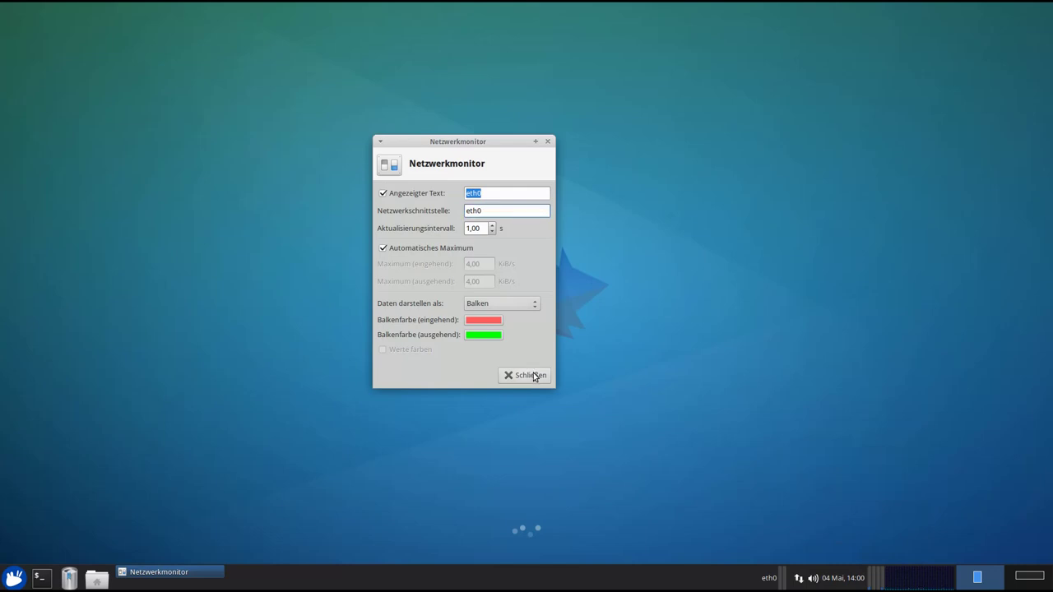
click(534, 376)
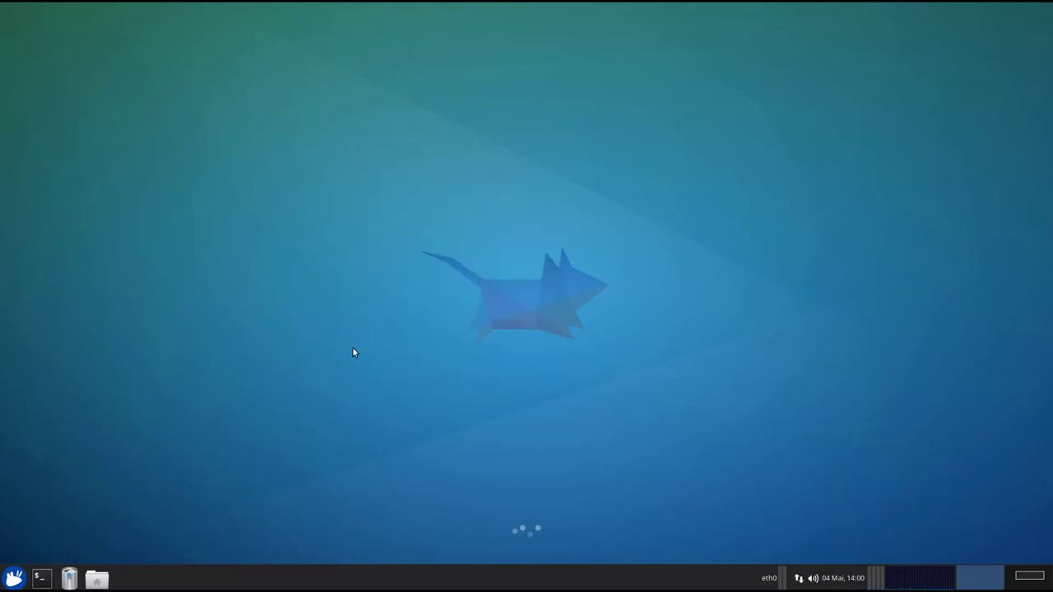
Add the Web Browser favourite from the applications menu to the panel as a new launcher.
click(16, 577)
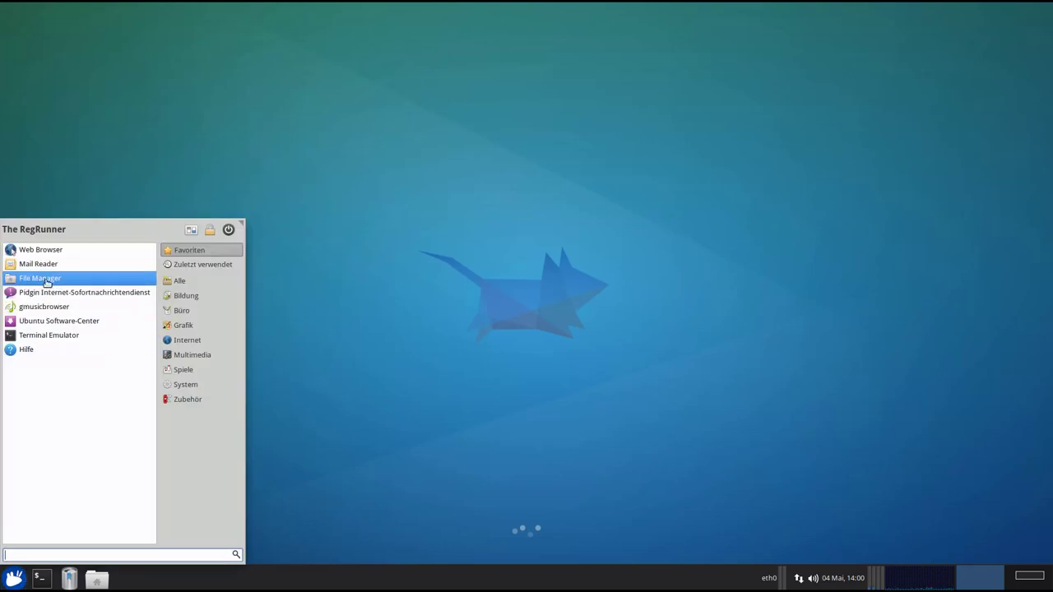
mouse_move(157, 261)
mouse_down()
mouse_move(324, 436)
mouse_move(336, 587)
mouse_up()
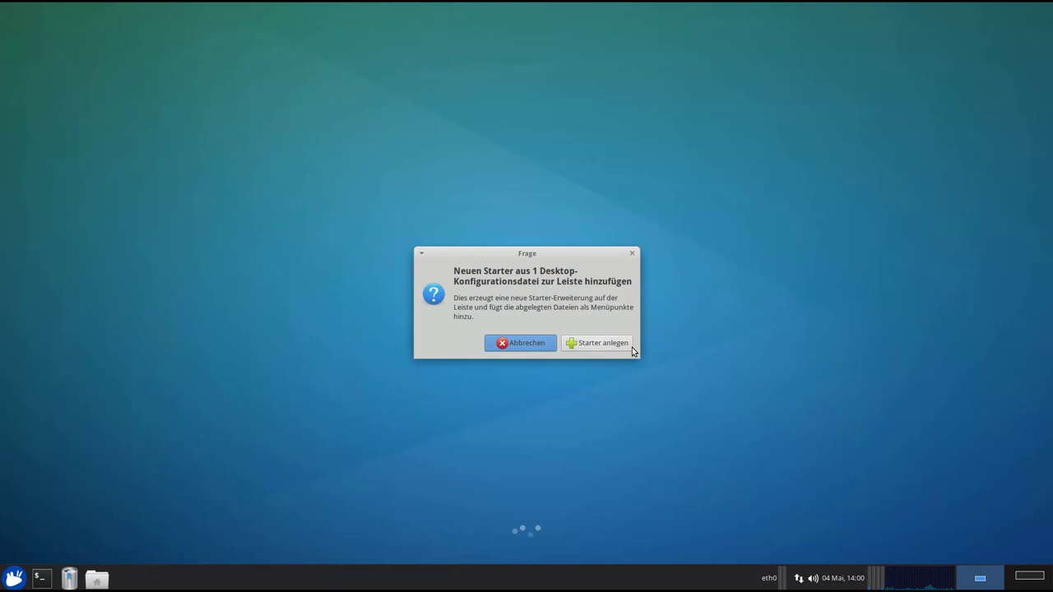
click(611, 345)
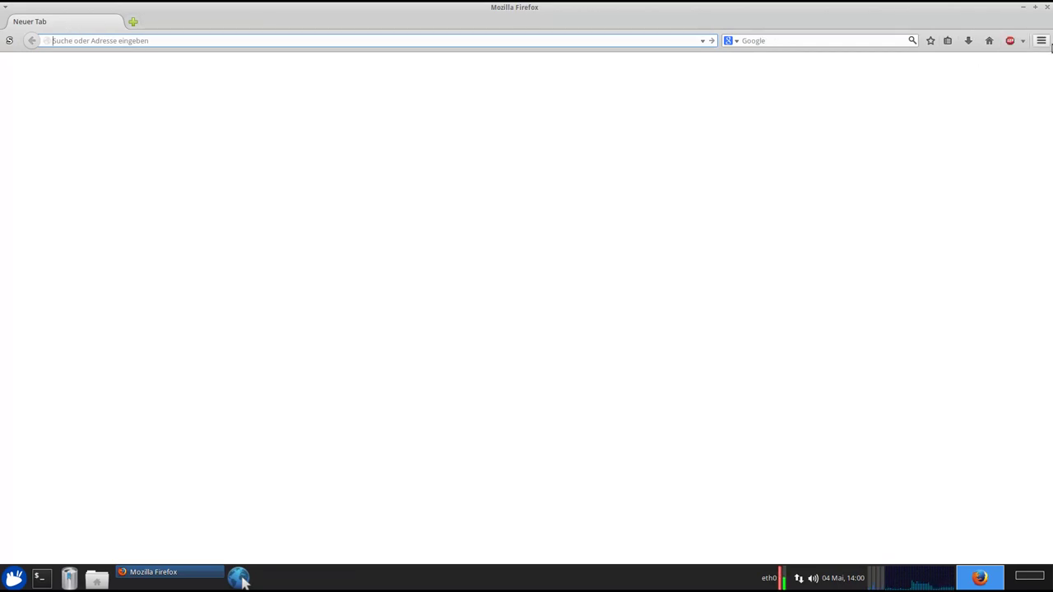
In the Allgemein settings of Firefox, choose Leere Seite anzeigen for startup and close the settings.
click(1042, 41)
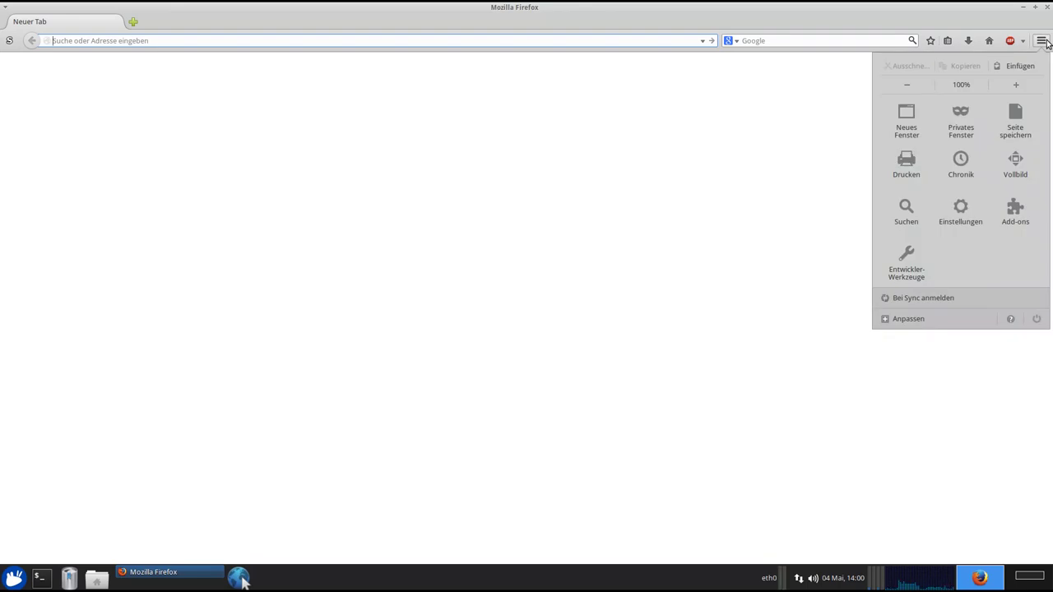
click(972, 216)
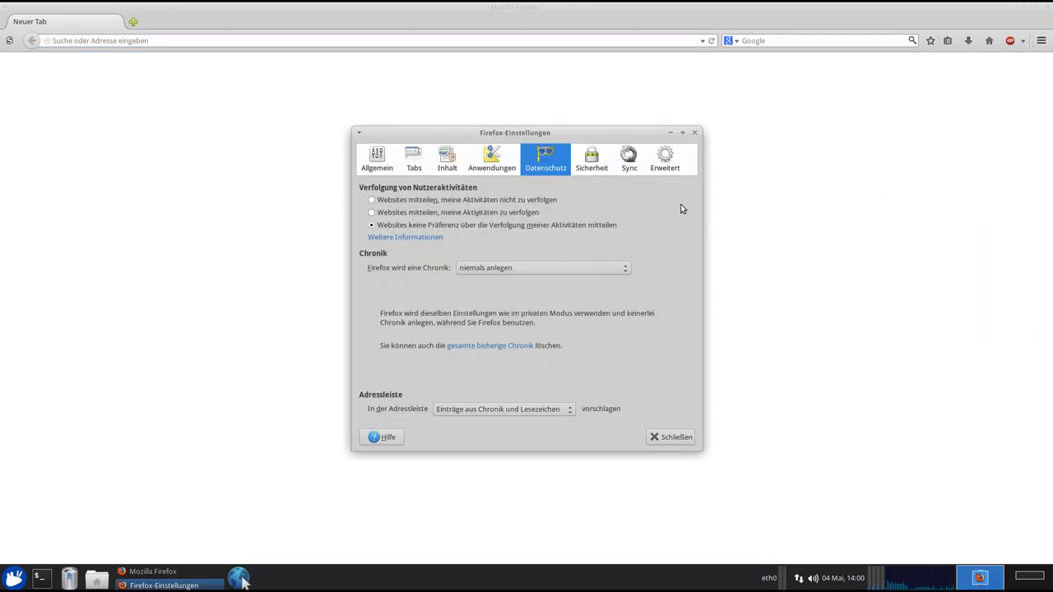
click(372, 162)
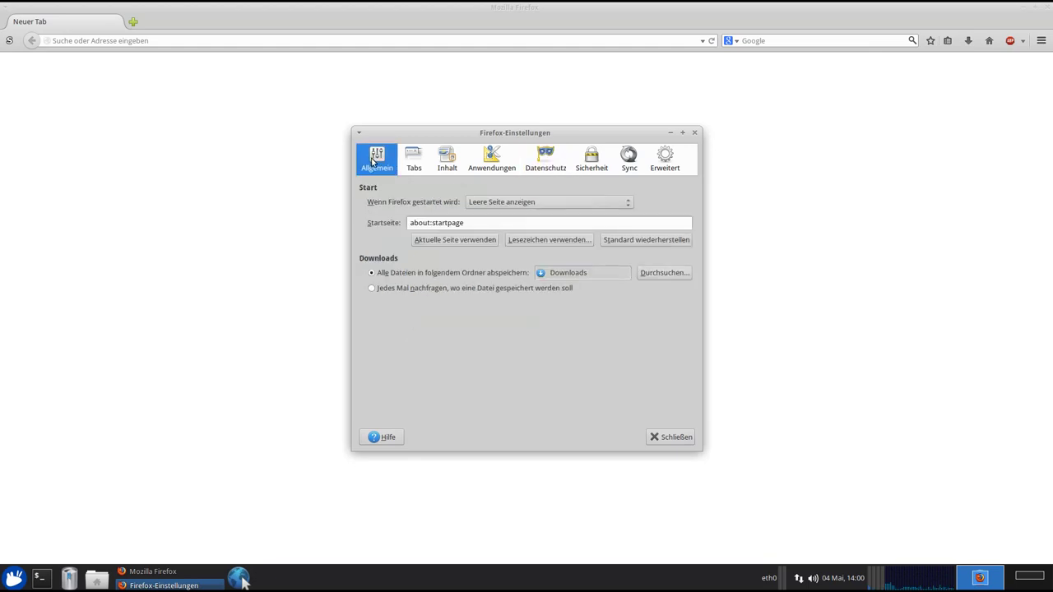
click(548, 204)
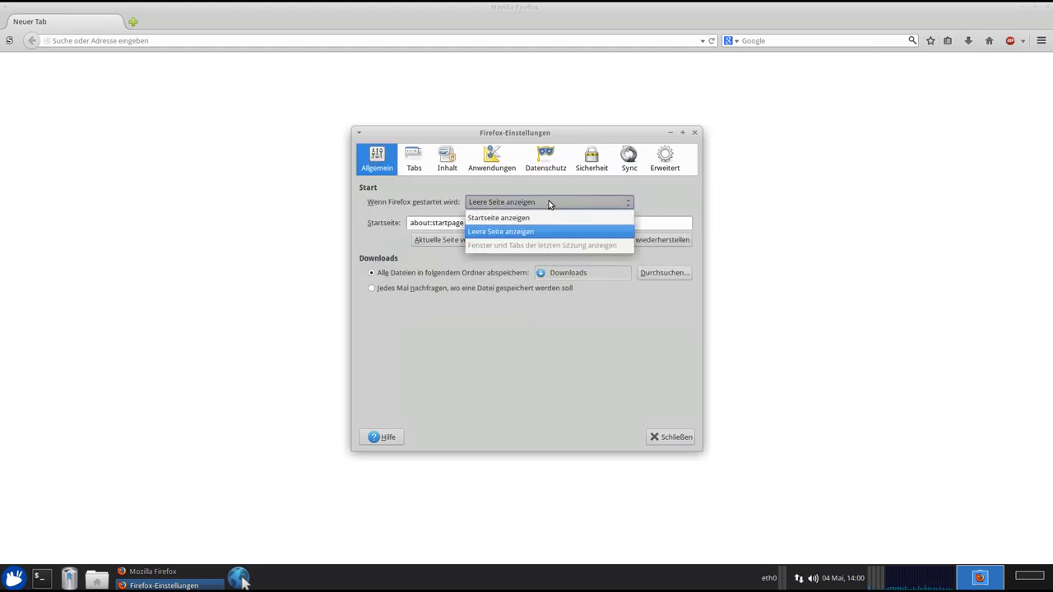
click(573, 231)
click(673, 436)
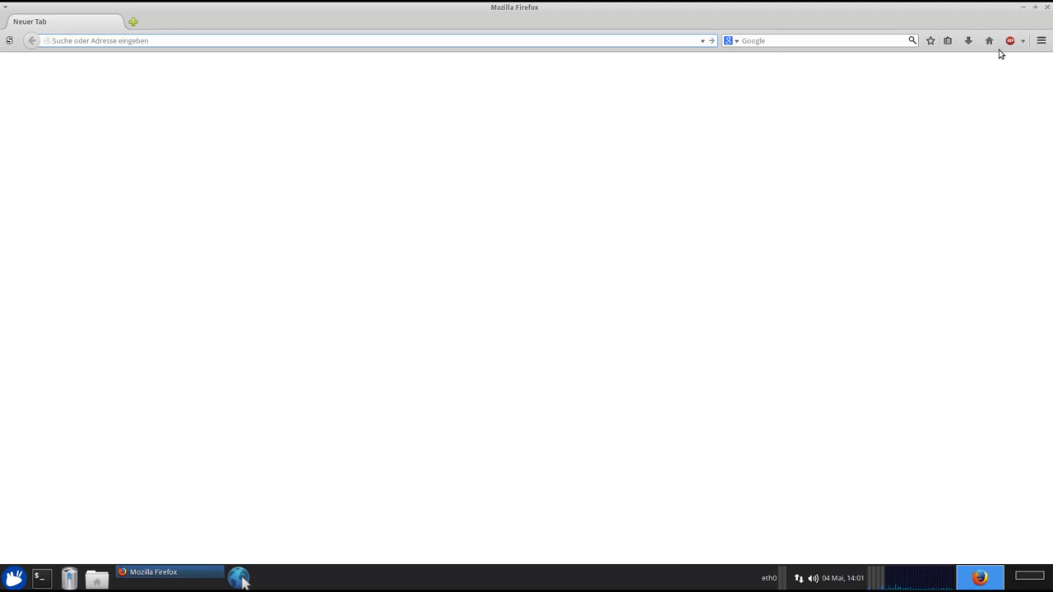
Open the Firefox customisation page, view the additional tools and close Firefox.
click(1042, 41)
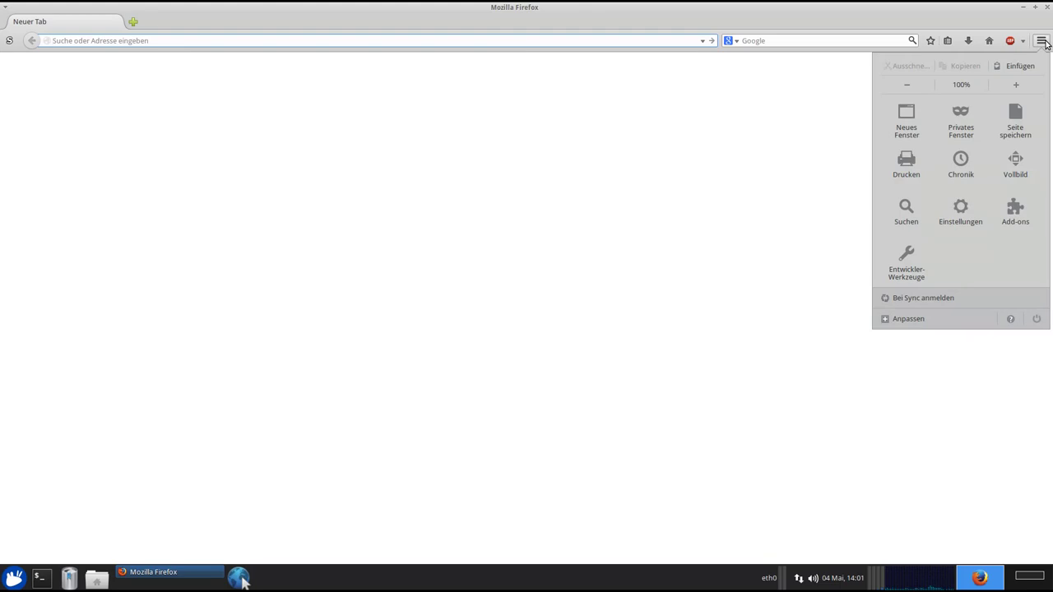
click(909, 320)
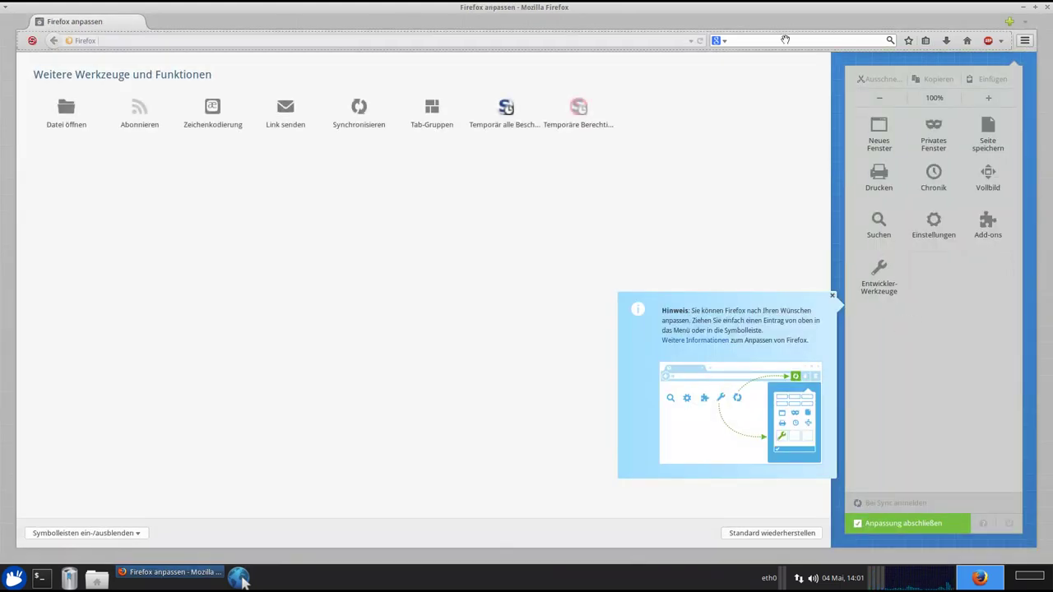
click(1047, 7)
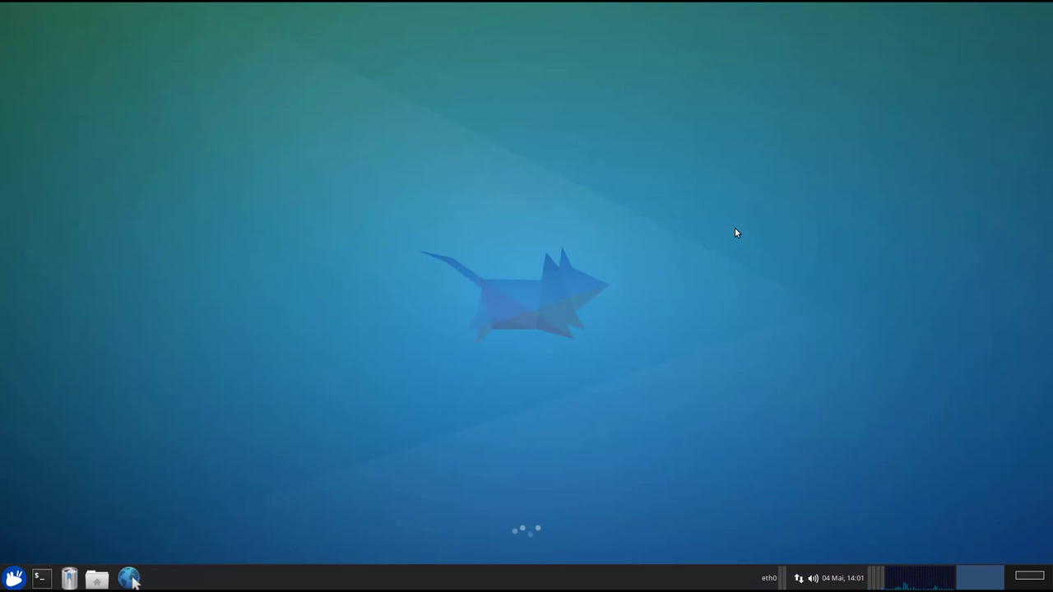
Open the home folder in the Dateimanager, reposition the window and select the out.ogv file.
click(96, 579)
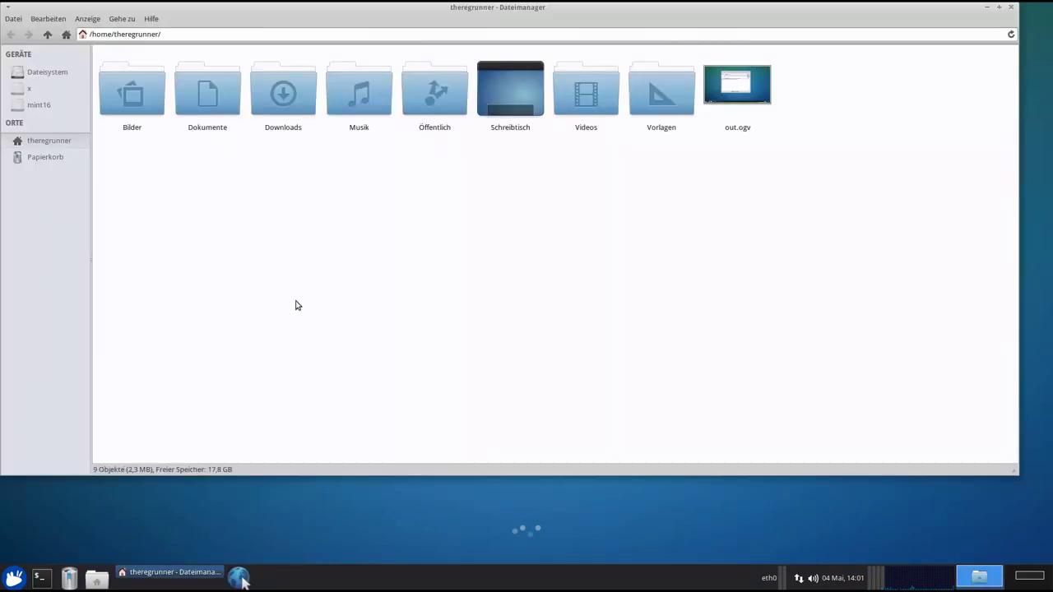
drag(510, 6, 544, 19)
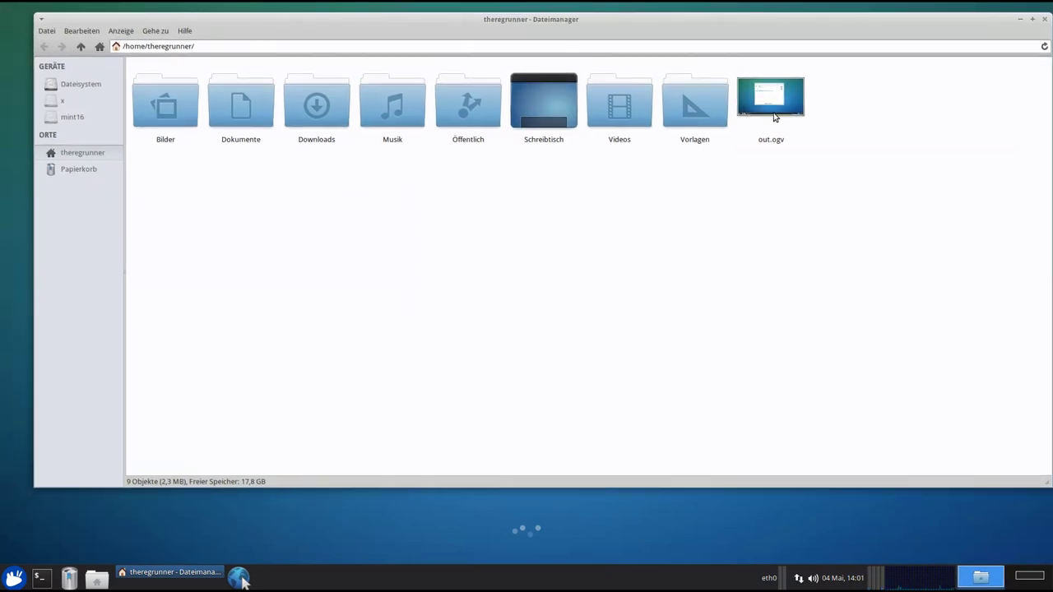
click(777, 102)
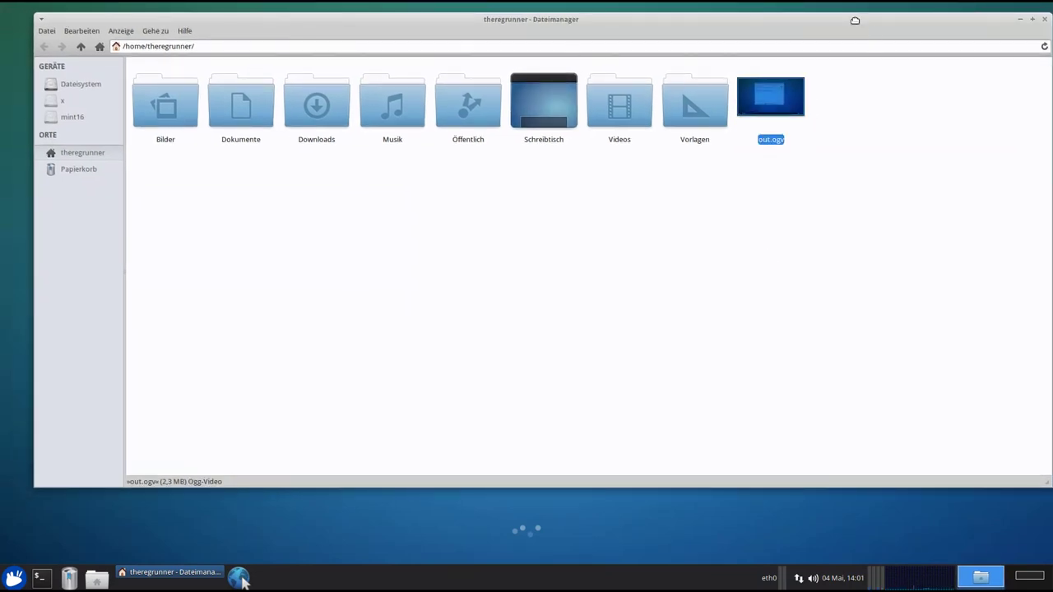
Reposition the Dateimanager window fully on the desktop, deselect the out.ogv file and close the window.
drag(860, 23, 849, 23)
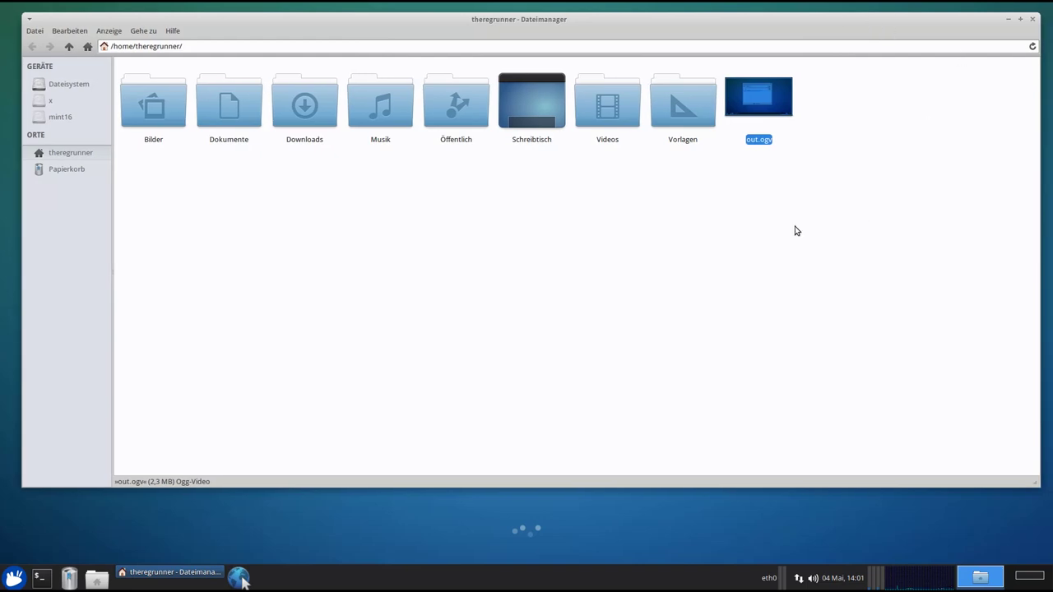
click(764, 229)
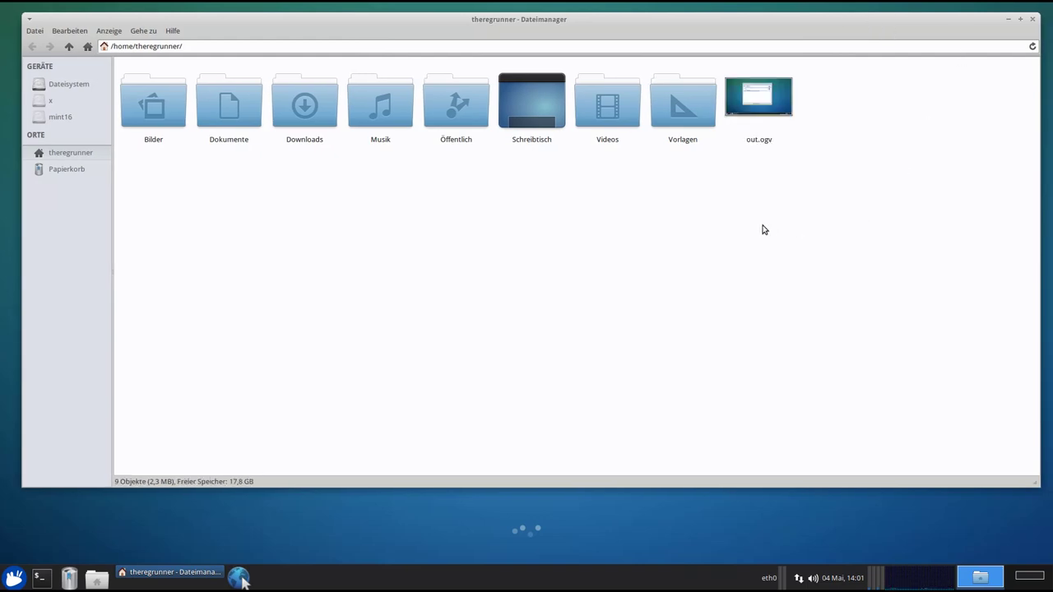
click(1033, 19)
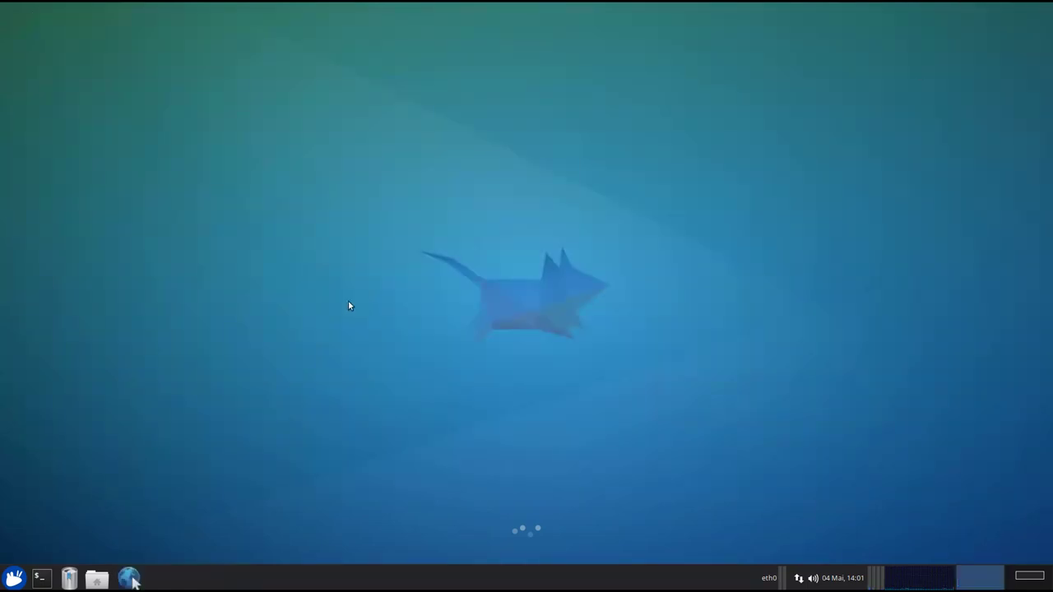
Open a terminal, enter sudo apt-get install xubuntu-restricted-extras without running it, and move the window higher on the desktop.
click(40, 579)
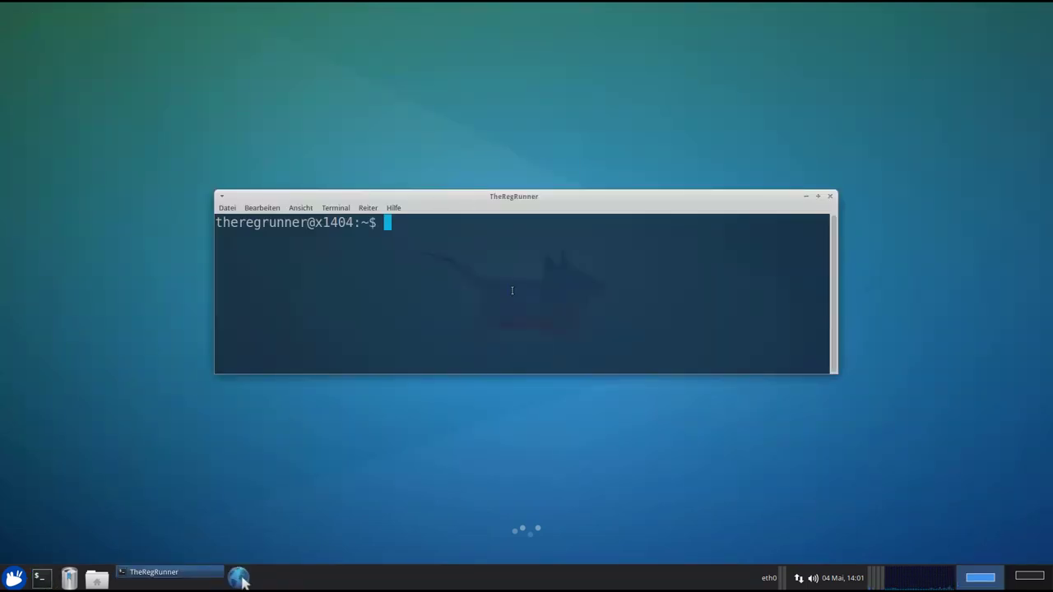
text(sudo apt-get i)
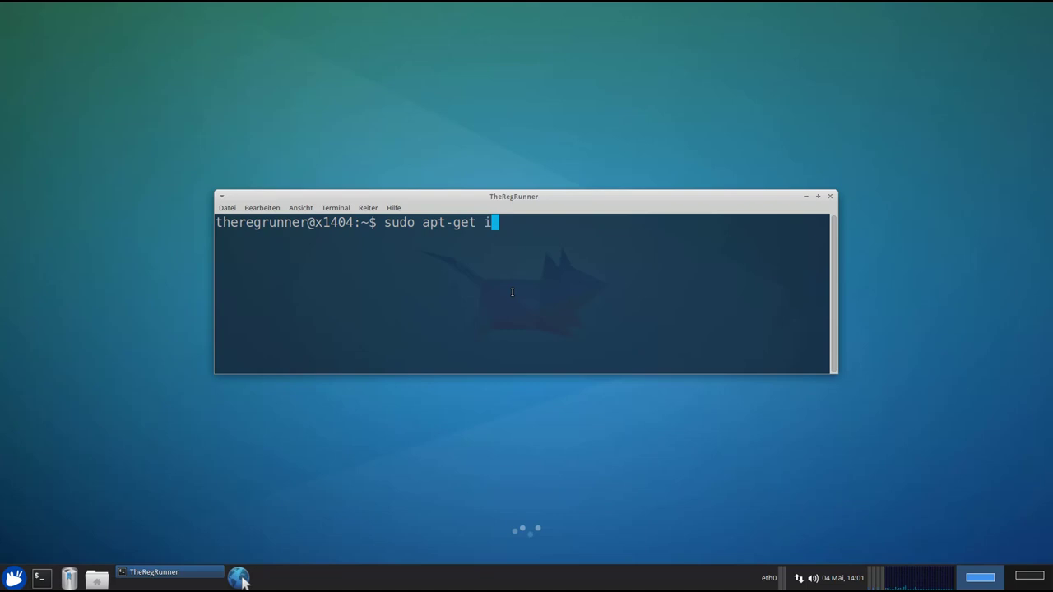
text(nstall xubuntu)
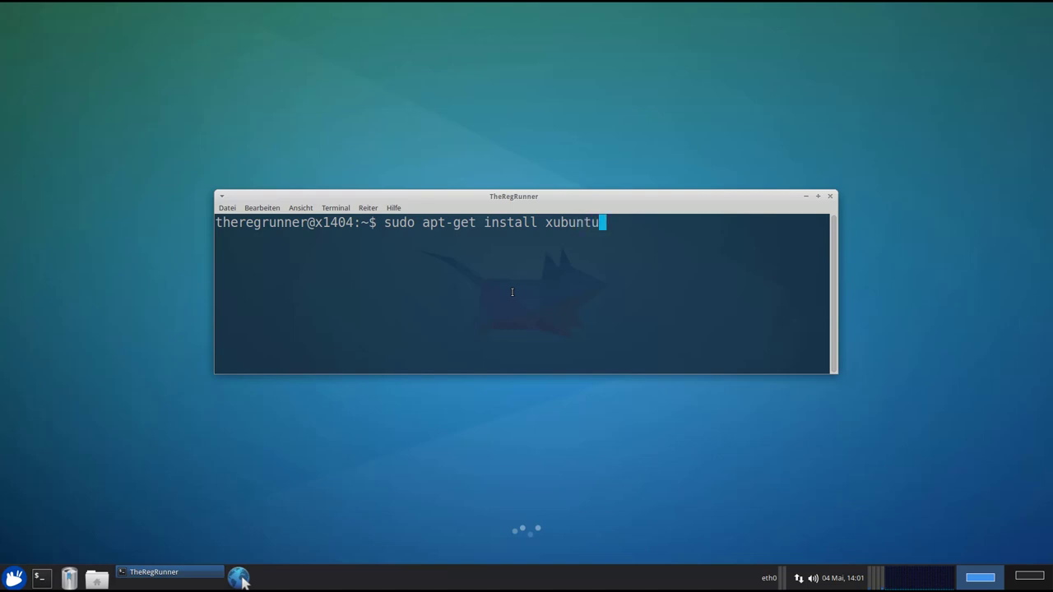
text(-r)
key(Tab)
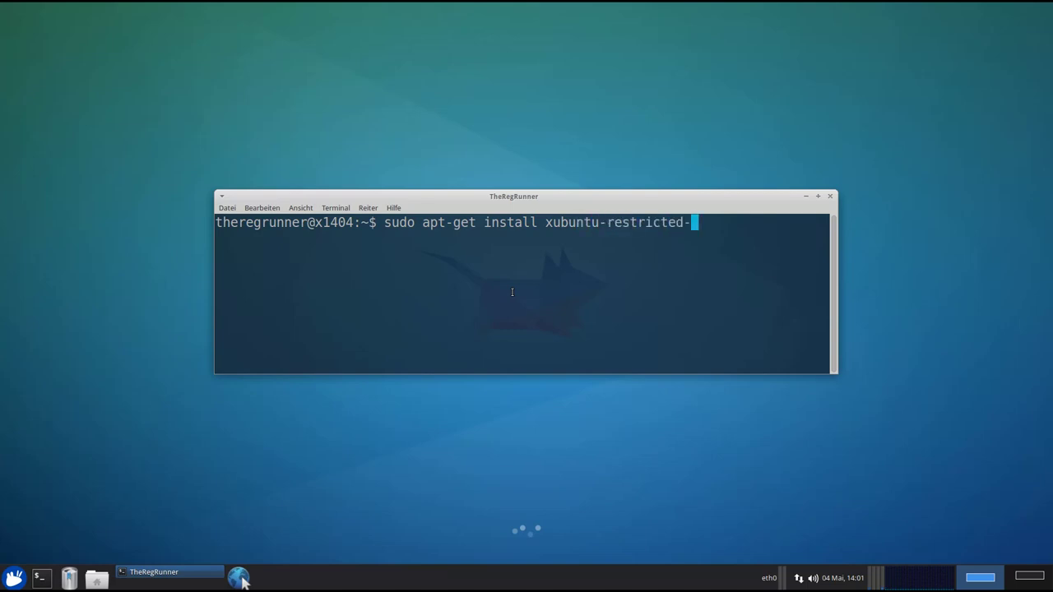
text(extras)
drag(504, 193, 473, 139)
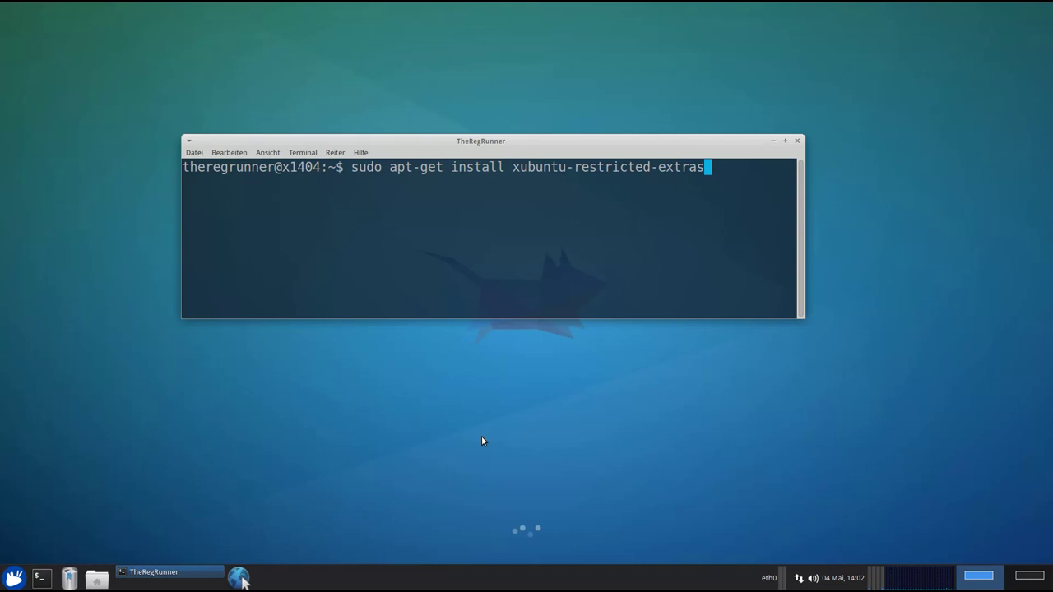
Erase the whole xubuntu-restricted-extras install command from the terminal prompt.
key(BackSpace)
key(BackSpace)
key(BackSpace)
key(BackSpace)
key(BackSpace)
key(BackSpace)
key(BackSpace)
key(BackSpace)
key(BackSpace)
key(BackSpace)
key(BackSpace)
key(BackSpace)
key(BackSpace)
key(BackSpace)
key(BackSpace)
key(BackSpace)
key(BackSpace)
key(BackSpace)
key(BackSpace)
key(BackSpace)
key(BackSpace)
key(BackSpace)
key(BackSpace)
key(BackSpace)
key(BackSpace)
key(BackSpace)
key(BackSpace)
key(BackSpace)
key(BackSpace)
key(BackSpace)
View the Büro category in the applications menu and return to the terminal window.
click(14, 580)
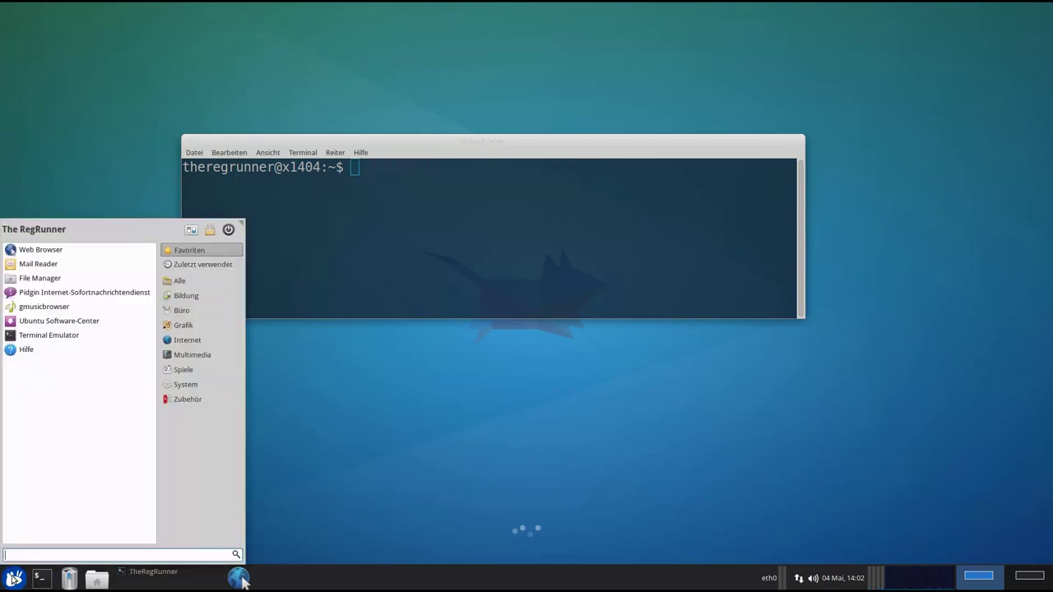
click(202, 313)
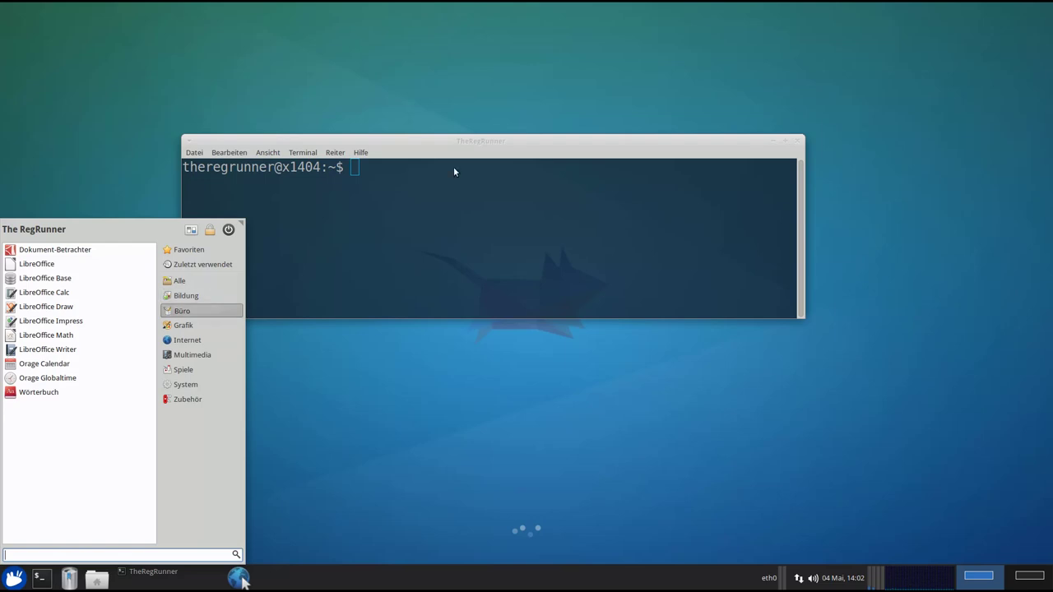
click(478, 139)
Move the terminal window near the upper edge of the desktop and enter sudo apt-get purge abiword gnumeric without running it.
drag(478, 140, 505, 52)
text(sud)
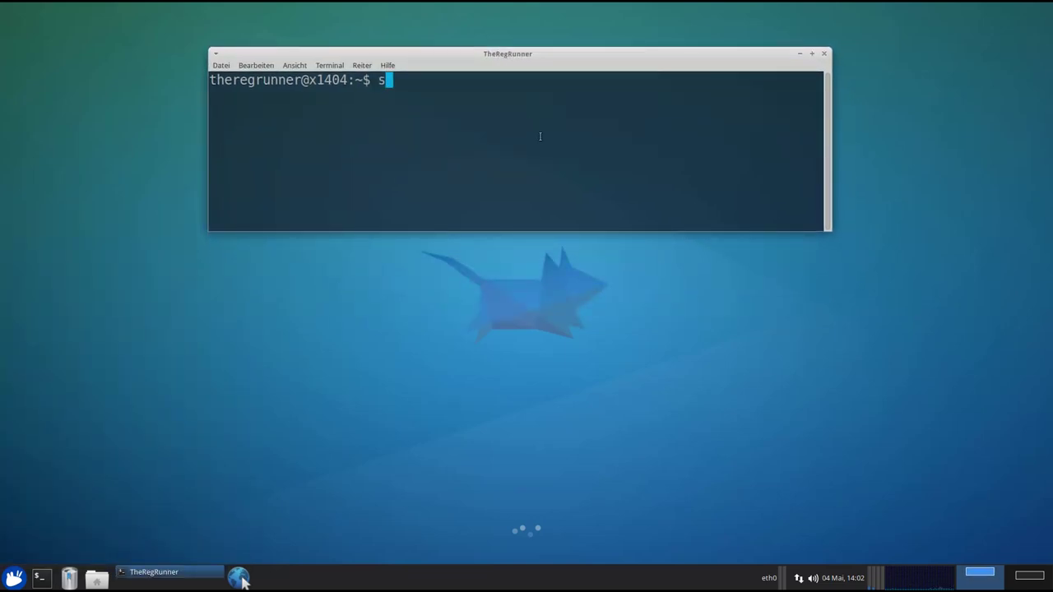
text(o apt-get p)
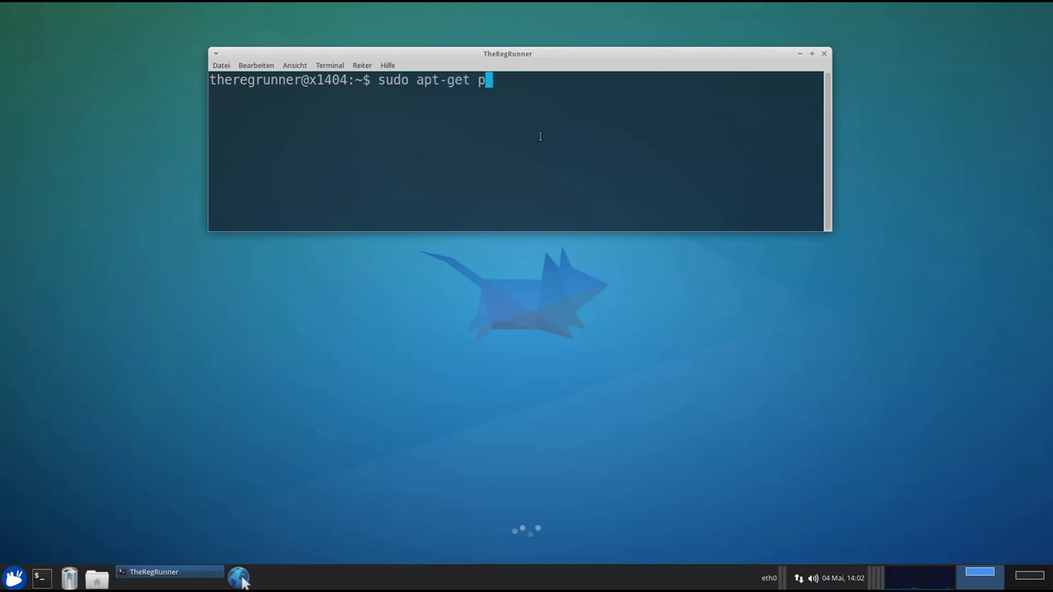
text(urge abiword)
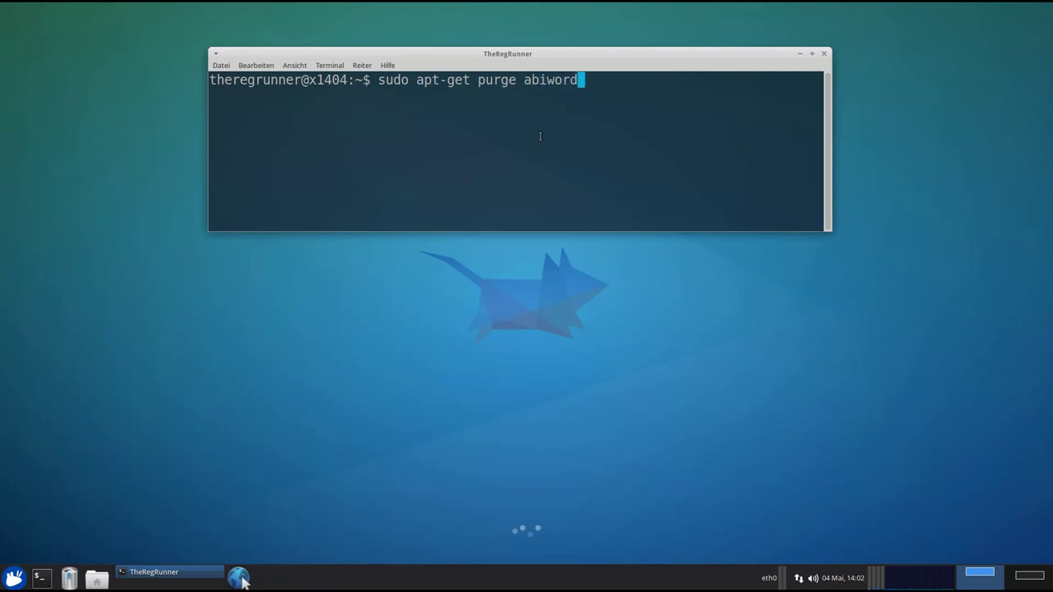
text( gnumeric)
Change the unexecuted purge command in the terminal to sudo apt-get install libreoffice.
key(BackSpace)
key(BackSpace)
key(BackSpace)
key(BackSpace)
key(BackSpace)
key(BackSpace)
key(BackSpace)
key(BackSpace)
key(BackSpace)
key(BackSpace)
key(BackSpace)
key(BackSpace)
key(BackSpace)
key(BackSpace)
key(BackSpace)
key(BackSpace)
key(BackSpace)
key(BackSpace)
key(BackSpace)
key(BackSpace)
key(BackSpace)
key(BackSpace)
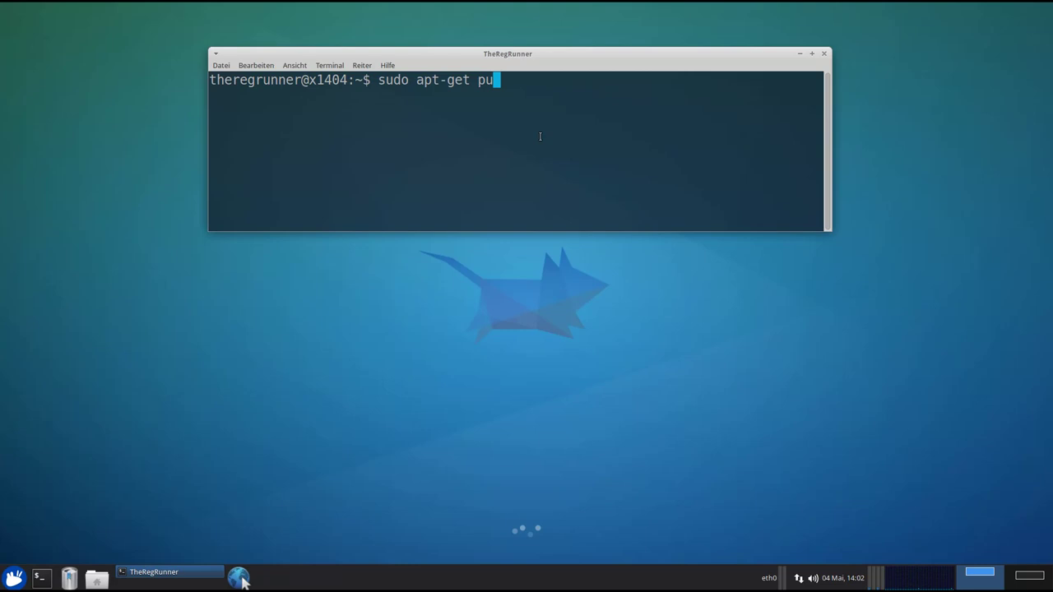
text(install libre)
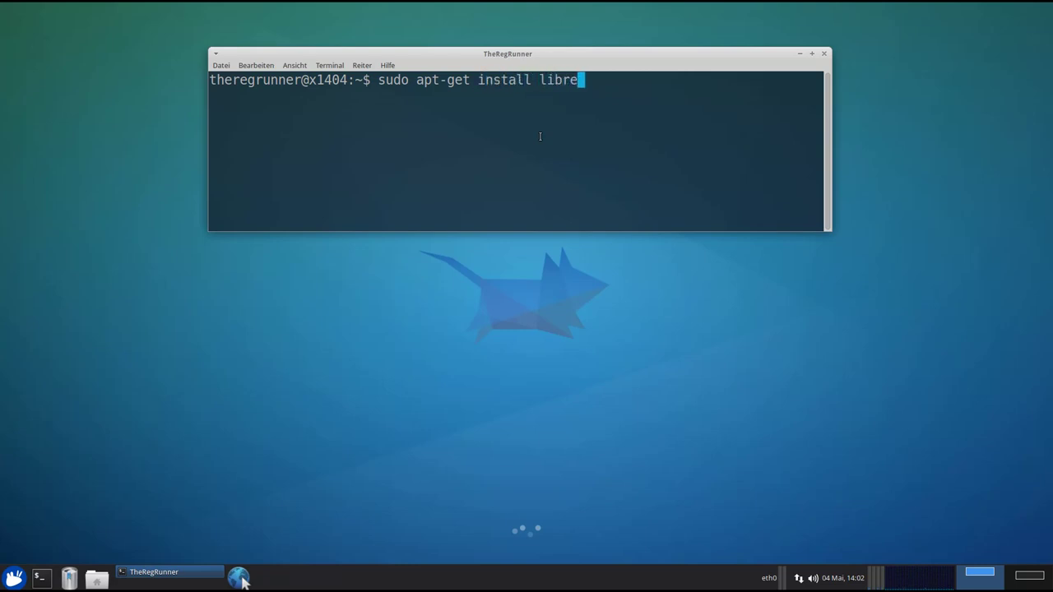
text(office)
Maximise the terminal and list all available package names that complete libreoffice.
double_click(549, 53)
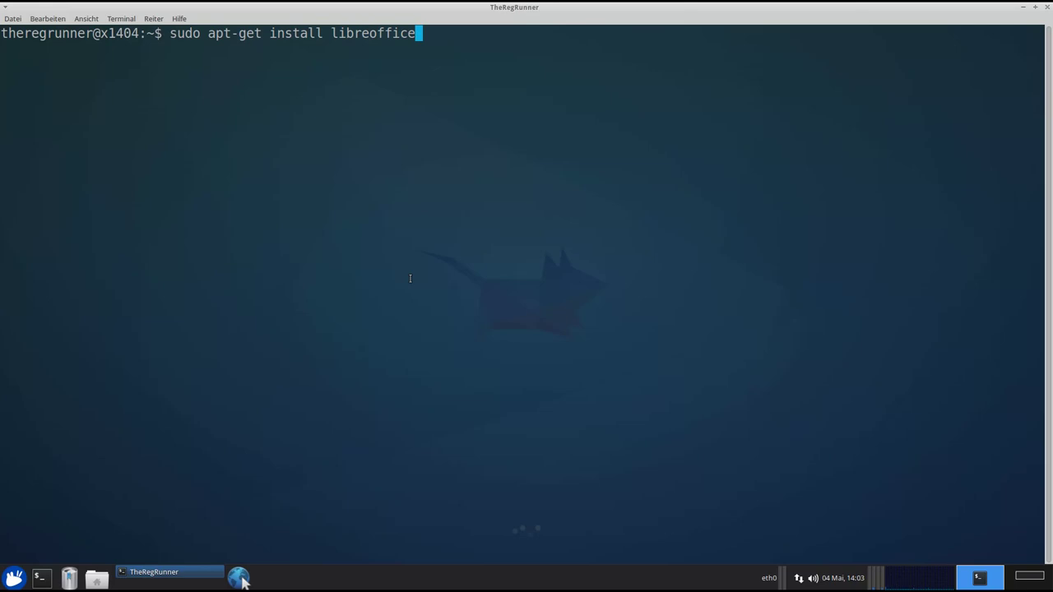
key(Tab)
key(Tab)
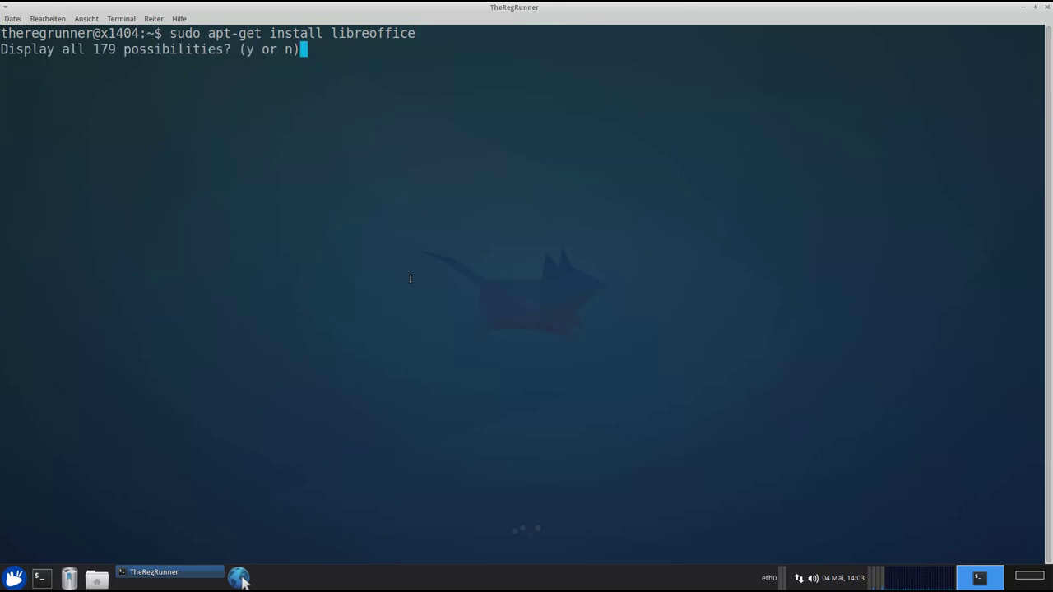
key(y)
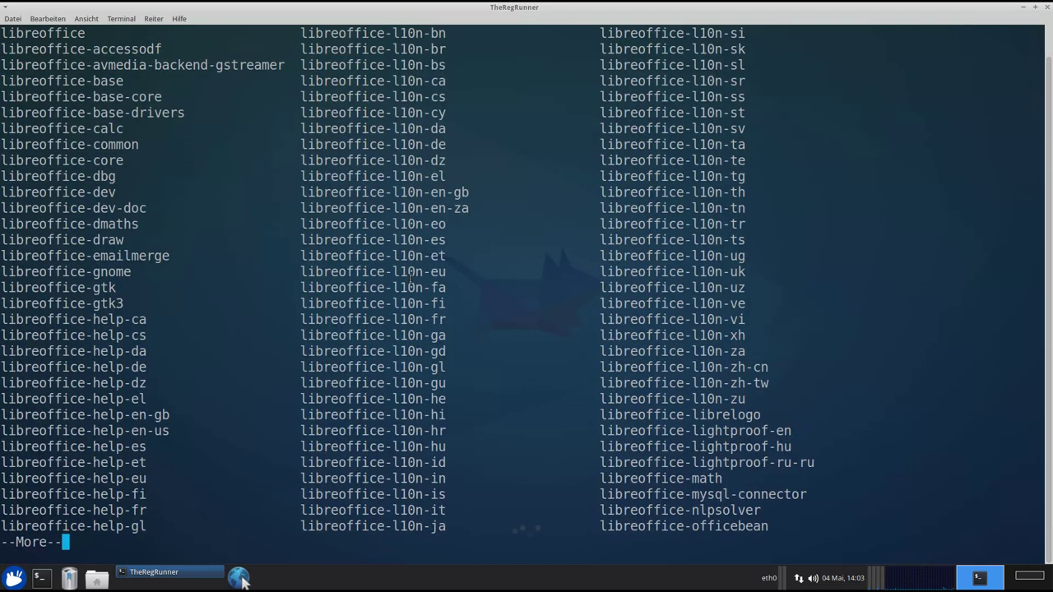
Highlight libreoffice, libreoffice-help-de and libreoffice-l10n-de in the package list, then quit the listing and close the terminal.
drag(100, 38, 2, 35)
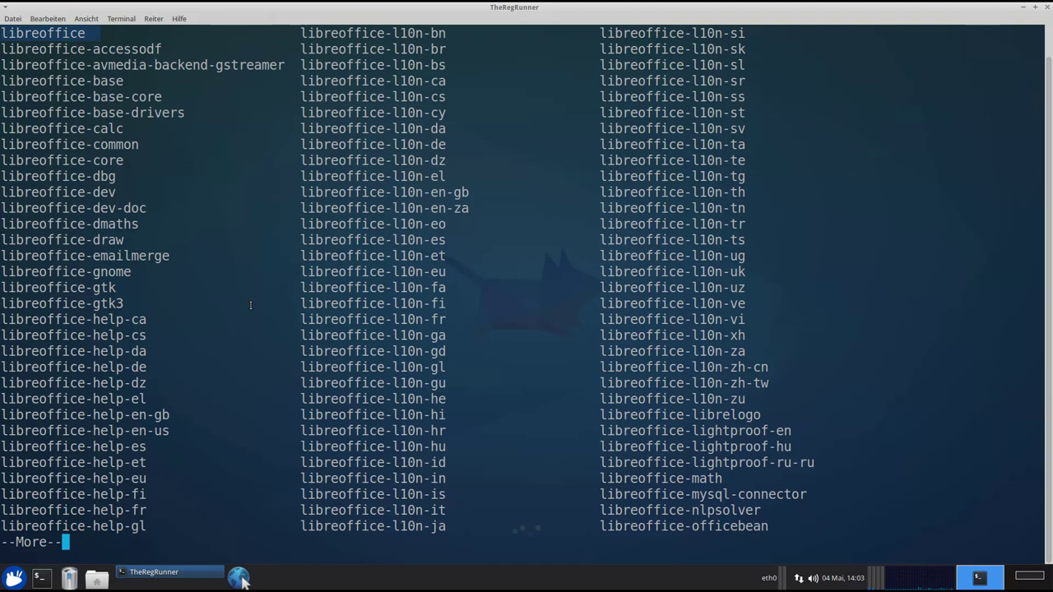
drag(150, 367, 2, 365)
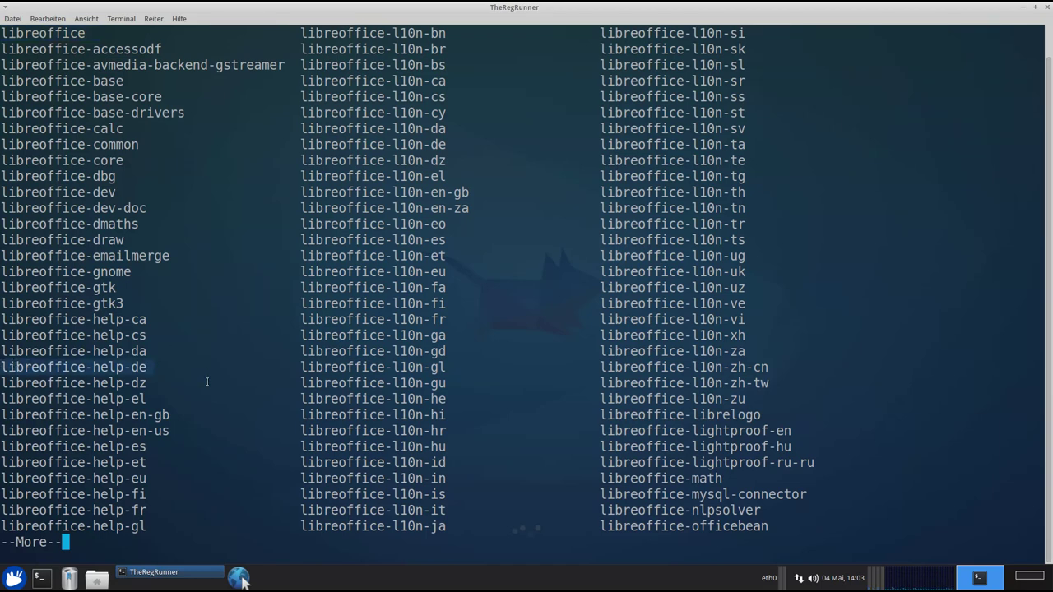
click(335, 144)
double_click(336, 144)
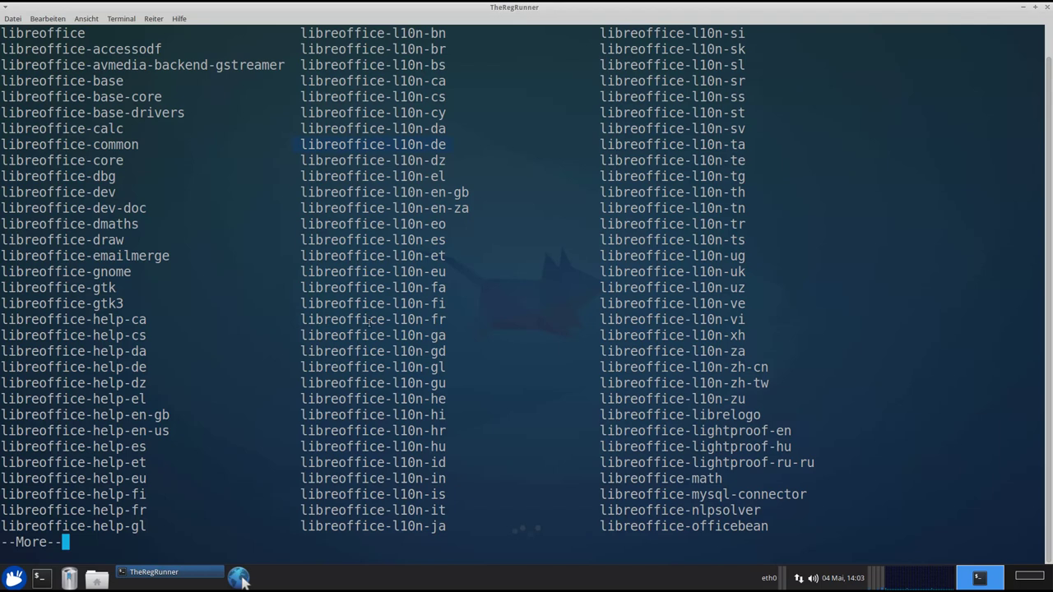
key(q)
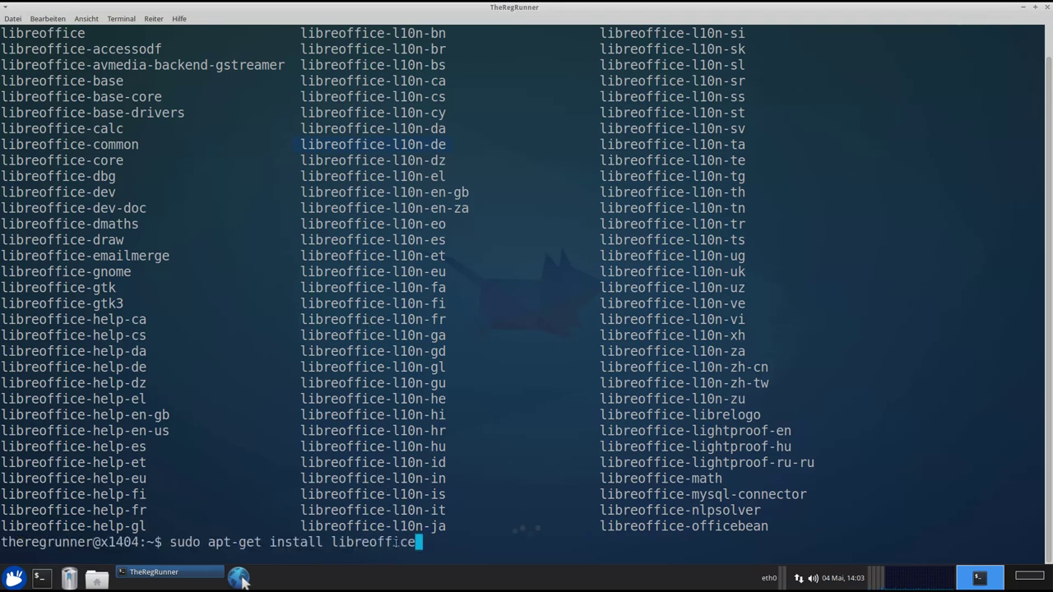
click(1045, 7)
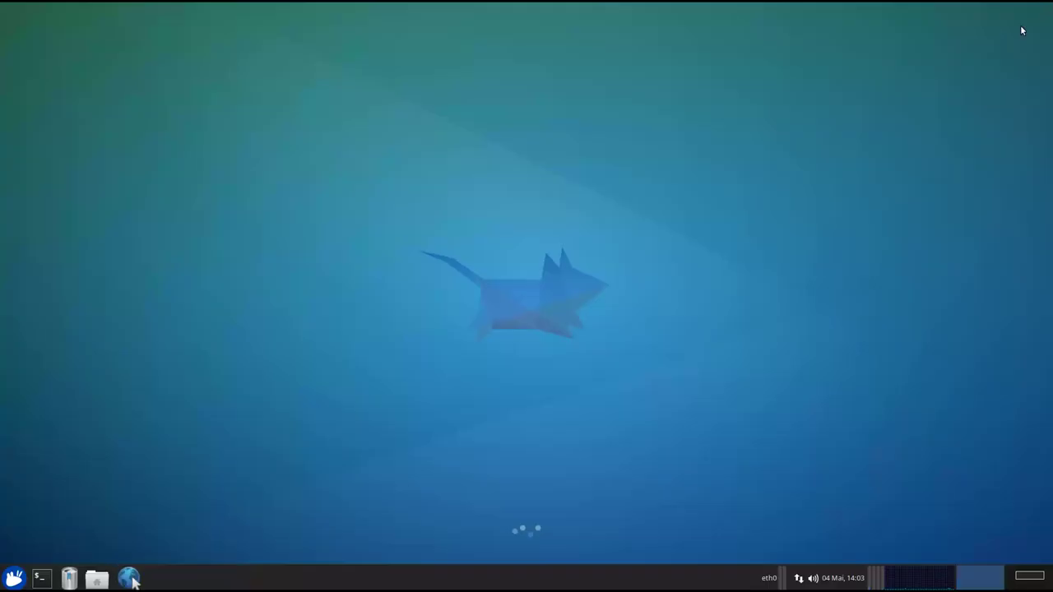
Launch LibreOffice Writer from the Büro category of the applications menu.
click(13, 579)
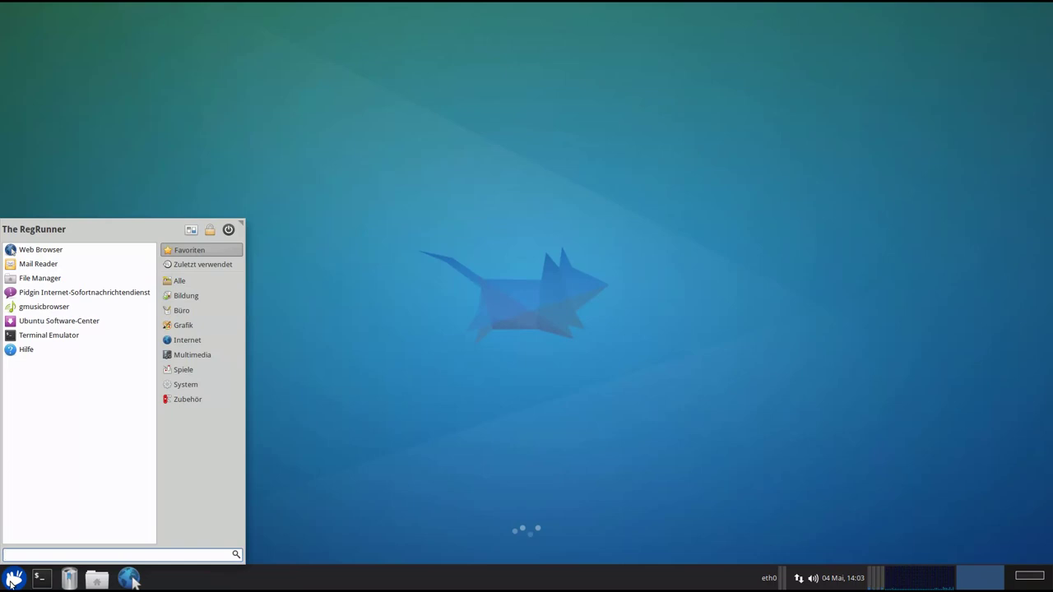
click(184, 310)
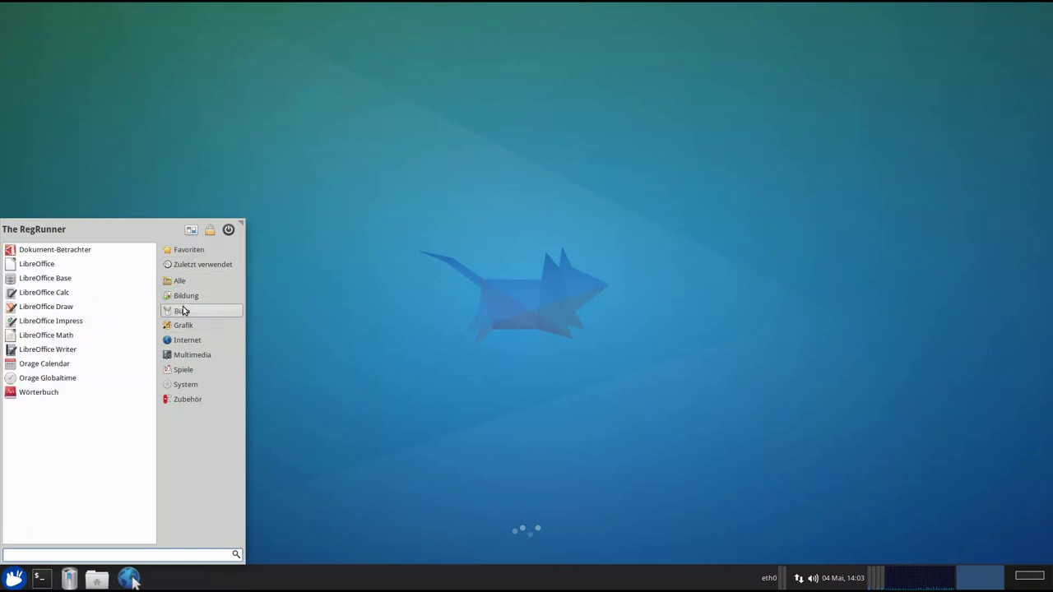
click(71, 350)
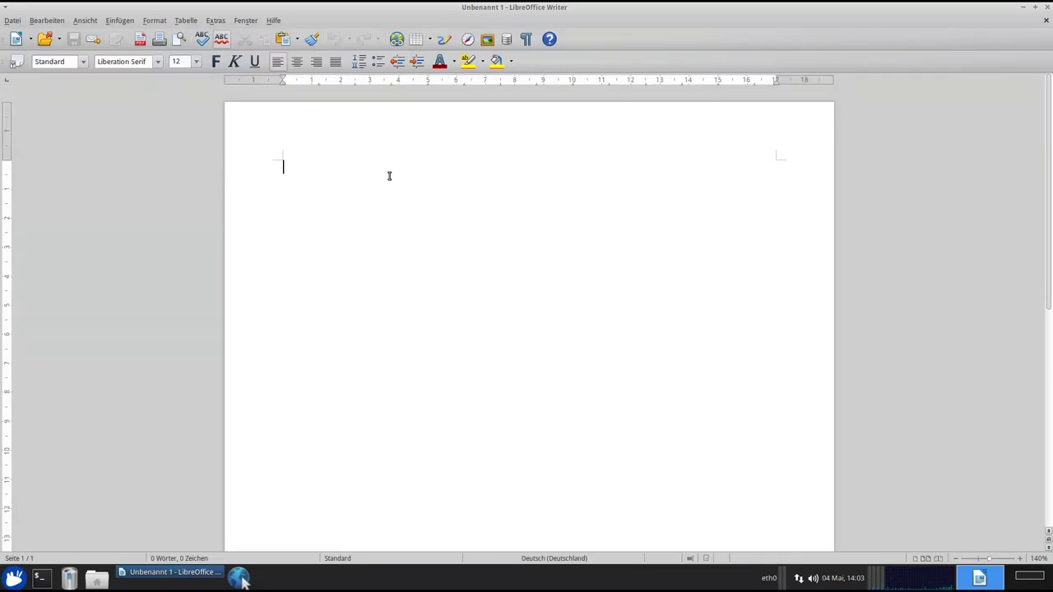
View the LibreOffice version information in Writer, then close the dialog and Writer.
click(273, 21)
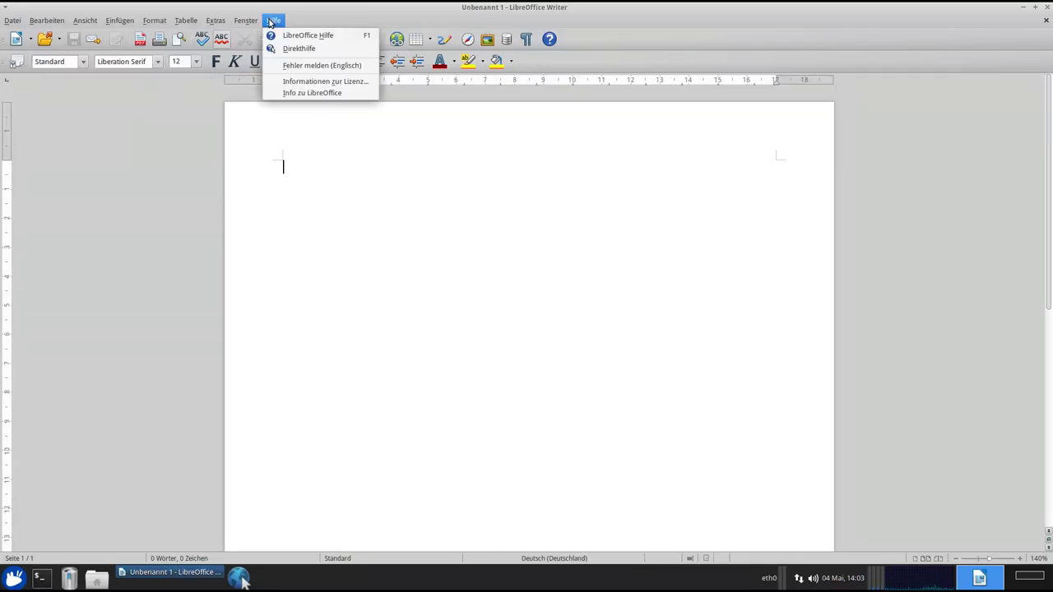
click(309, 93)
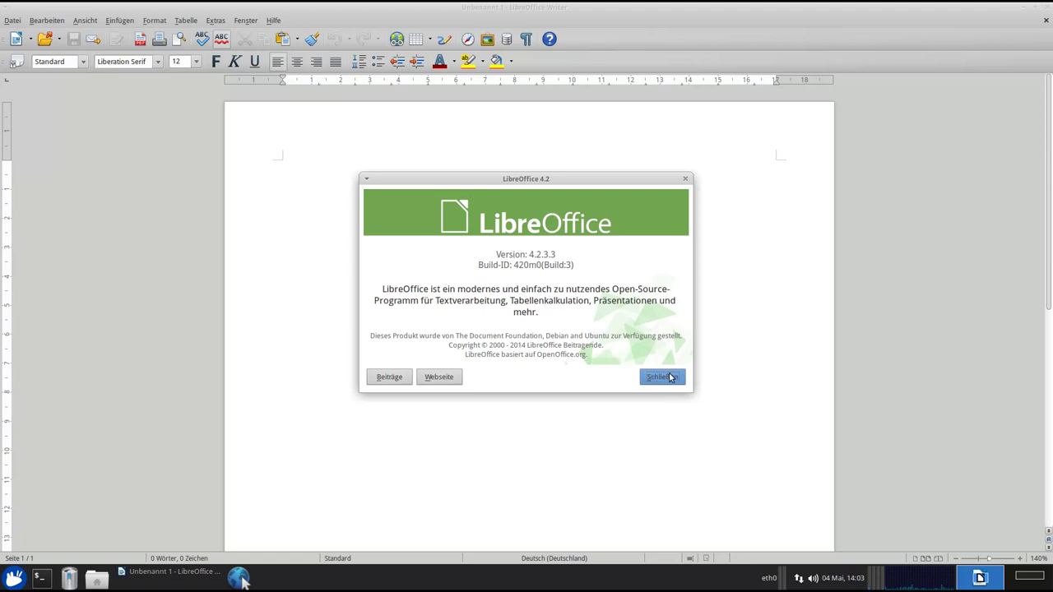
click(670, 376)
click(1049, 7)
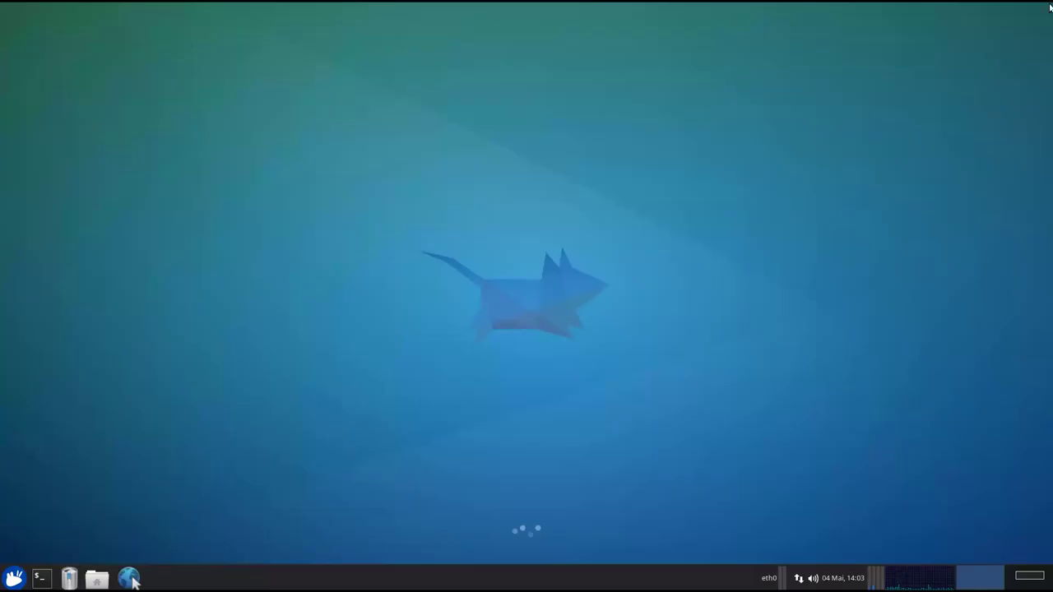
Launch LibreOffice Calc from the Büro category, zoom the empty sheet to 200% and close Calc.
click(14, 578)
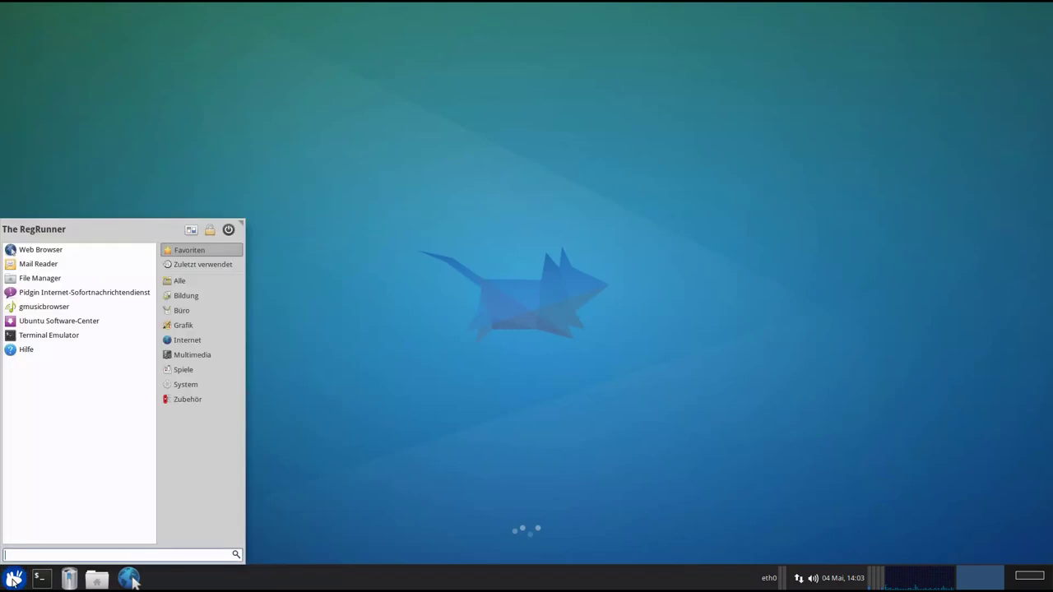
click(195, 312)
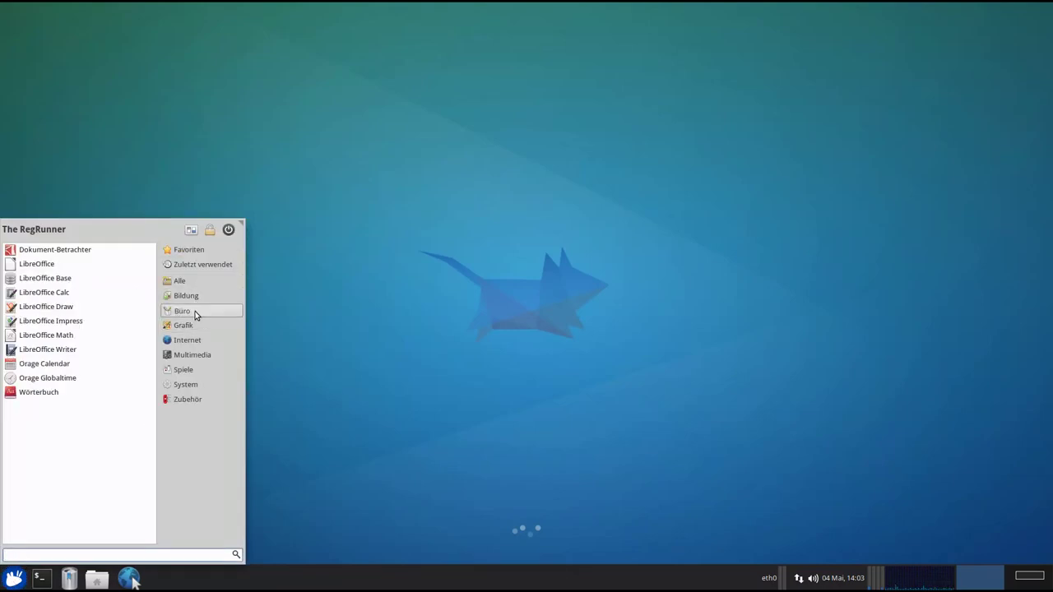
click(53, 293)
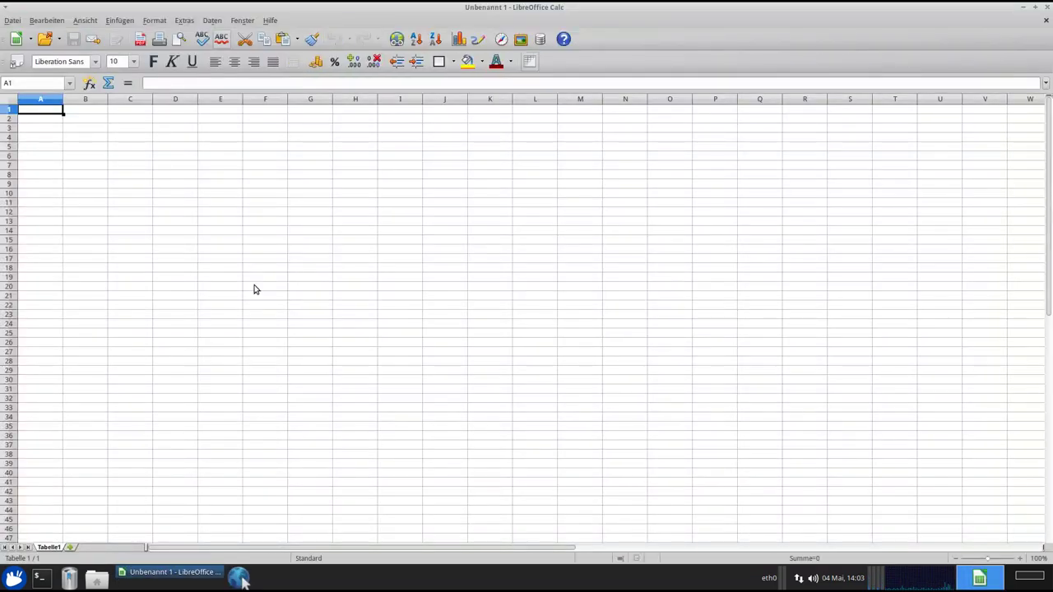
scroll(286, 300, up, 4)
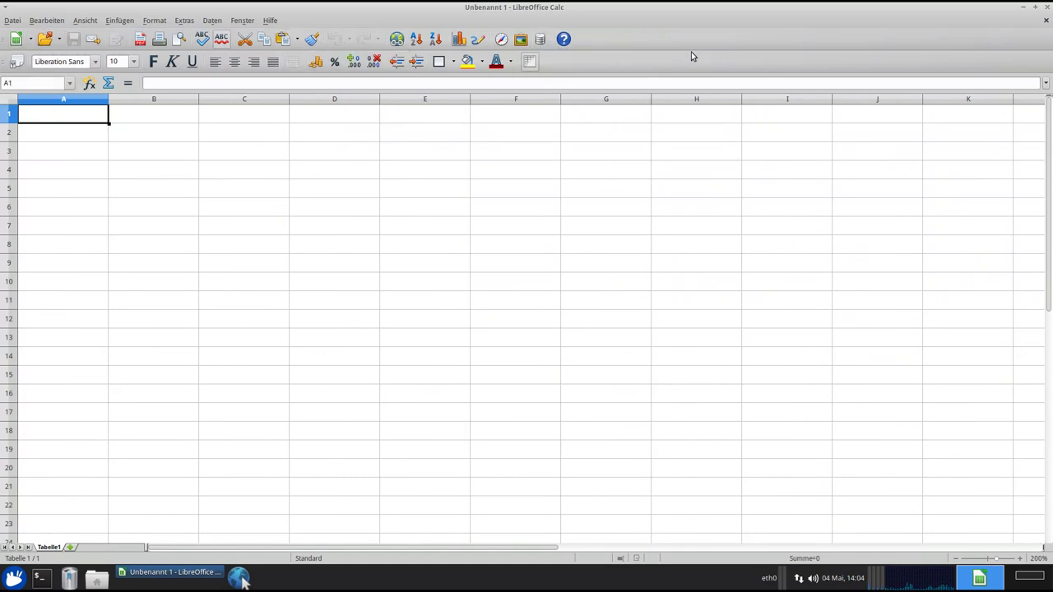
click(1048, 8)
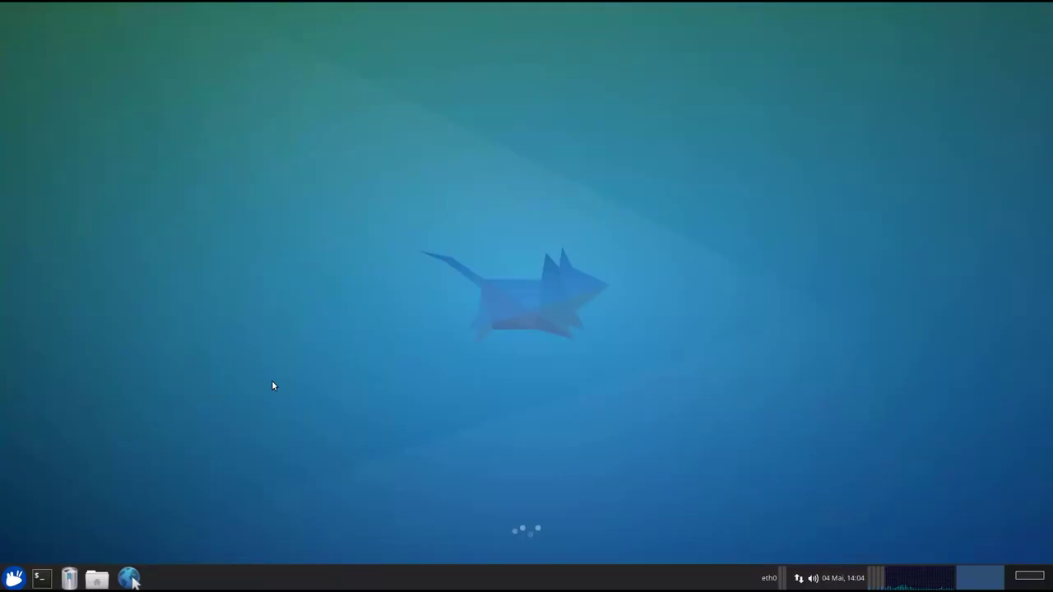
Open a terminal window and its preferences, and arrange the two windows side by side.
click(40, 578)
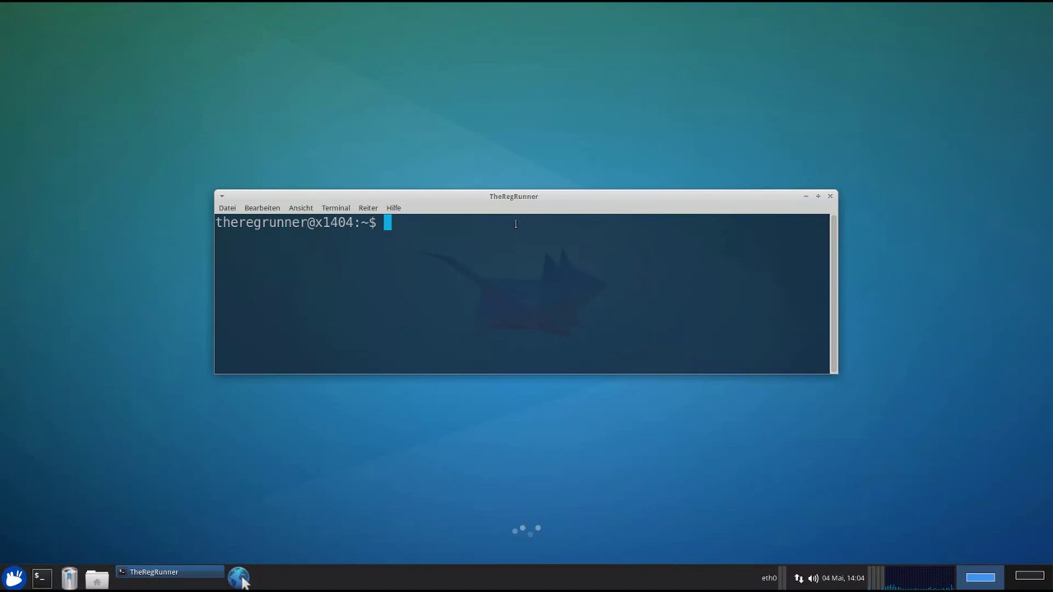
drag(508, 198, 451, 104)
click(203, 113)
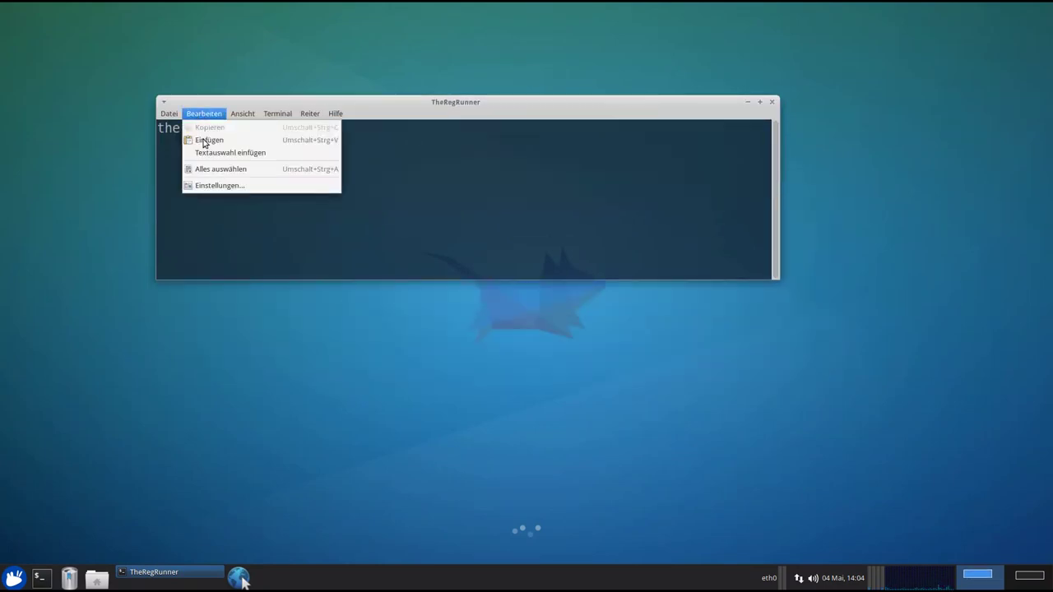
click(223, 184)
drag(465, 47, 918, 78)
drag(702, 105, 564, 106)
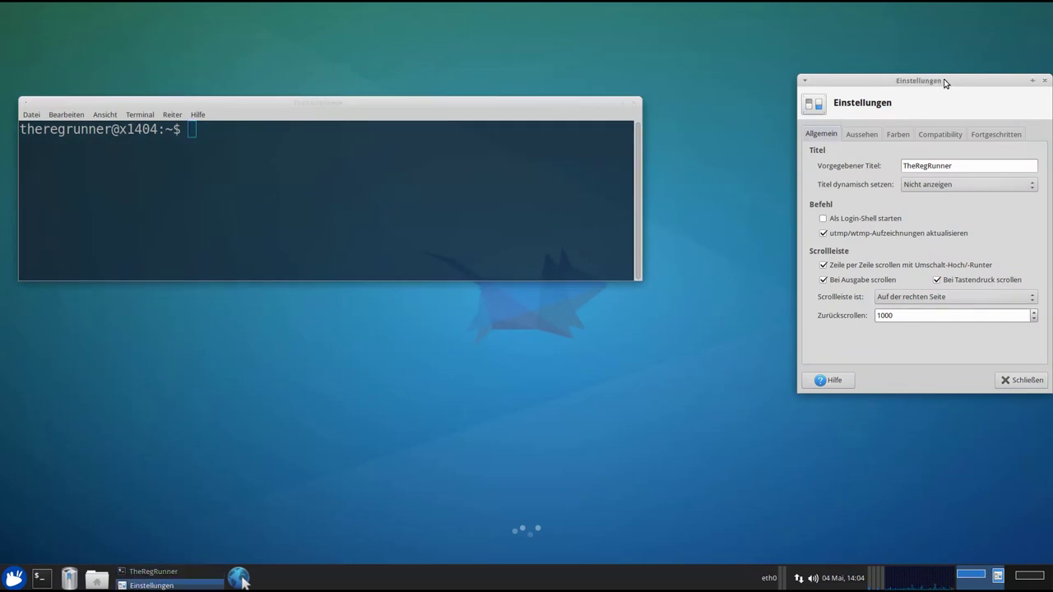
drag(944, 80, 867, 83)
Review the terminal's appearance preferences, including the available background types, leaving Transparenter Hintergrund selected.
click(791, 138)
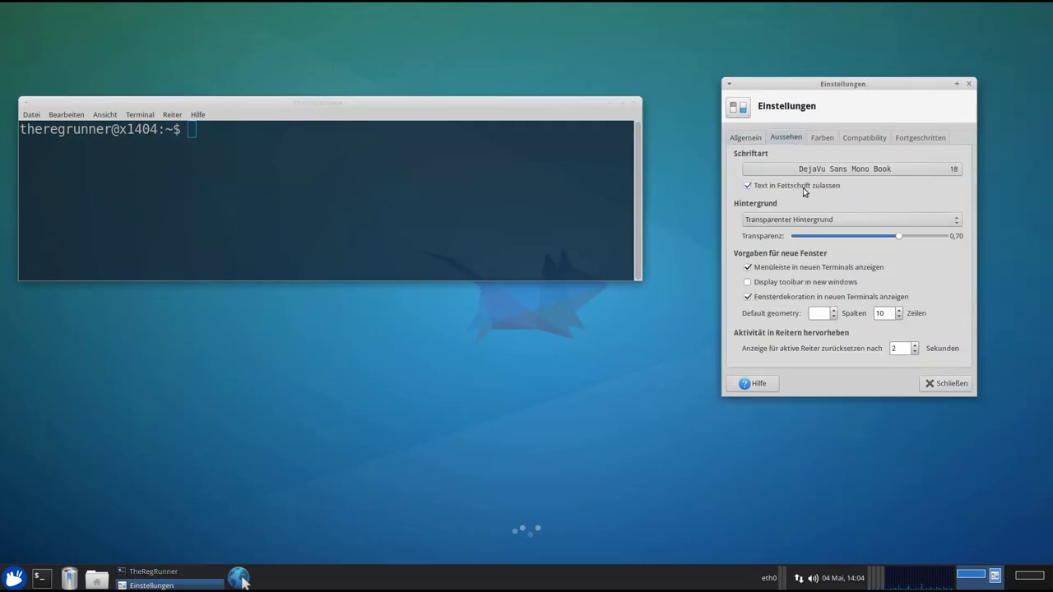
click(929, 220)
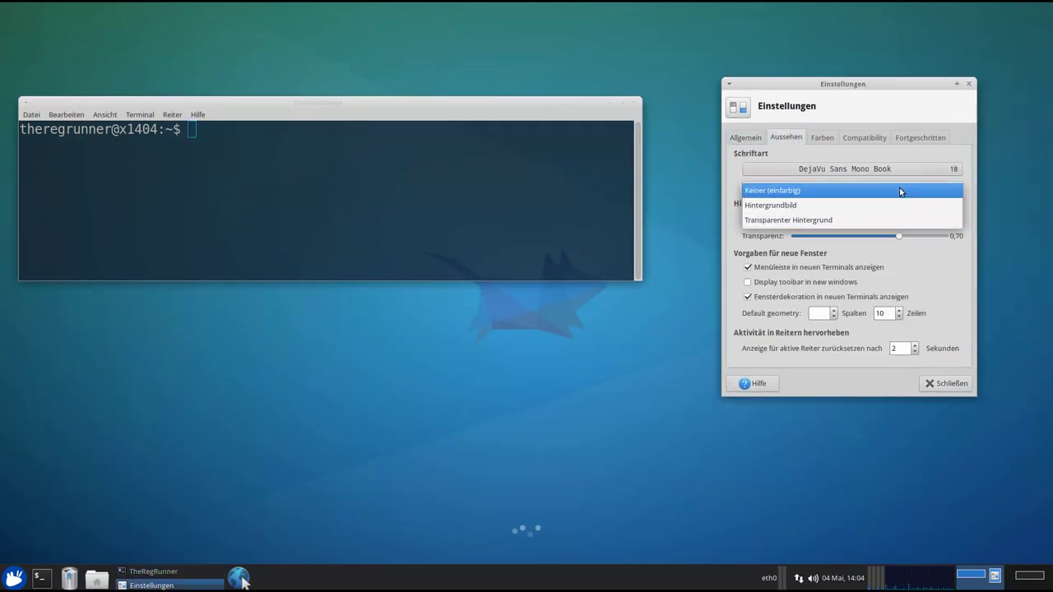
click(905, 274)
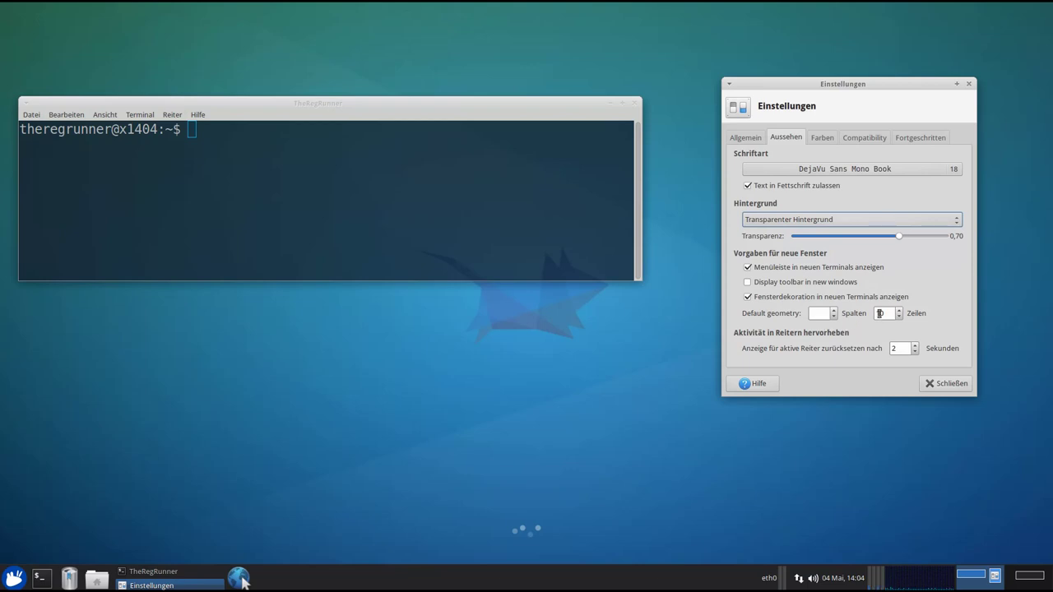
Review the terminal's colour preferences and inspect the cursor colour, accepting the existing colour.
click(822, 140)
click(260, 134)
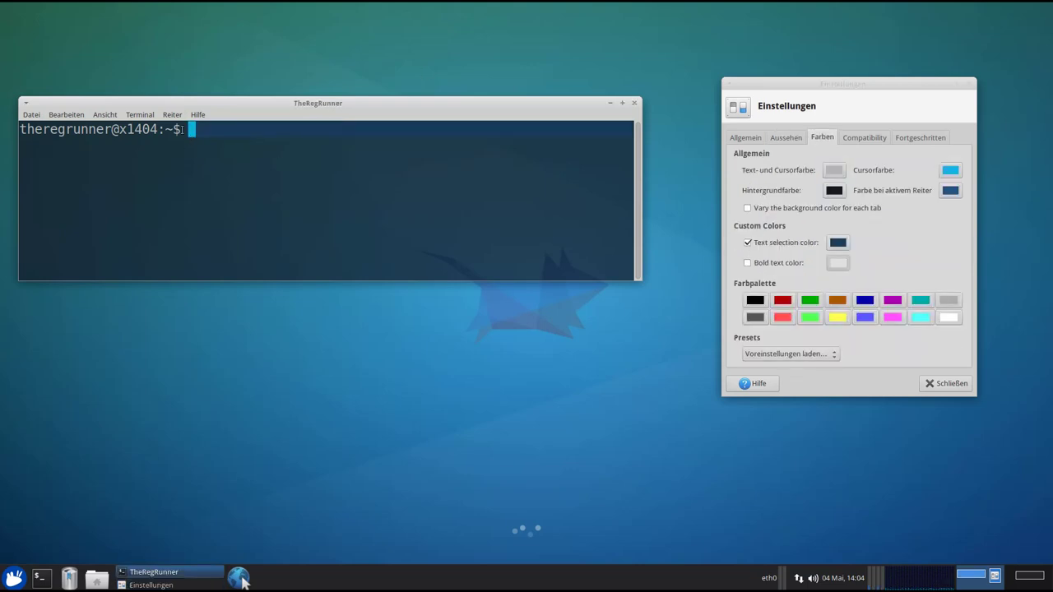
click(950, 172)
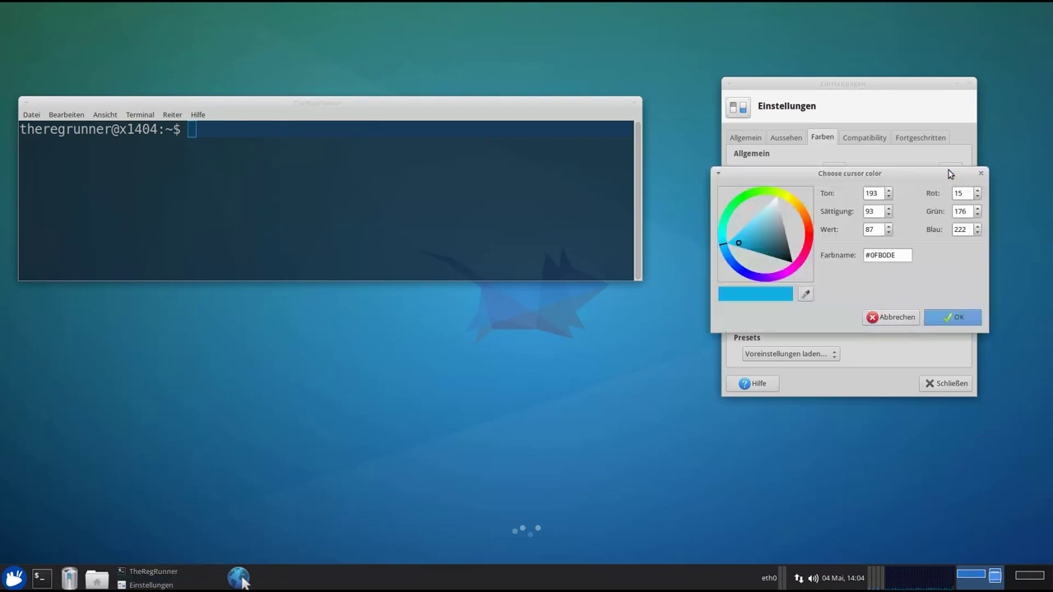
click(933, 320)
Close the terminal preferences and the terminal window.
drag(592, 104, 638, 89)
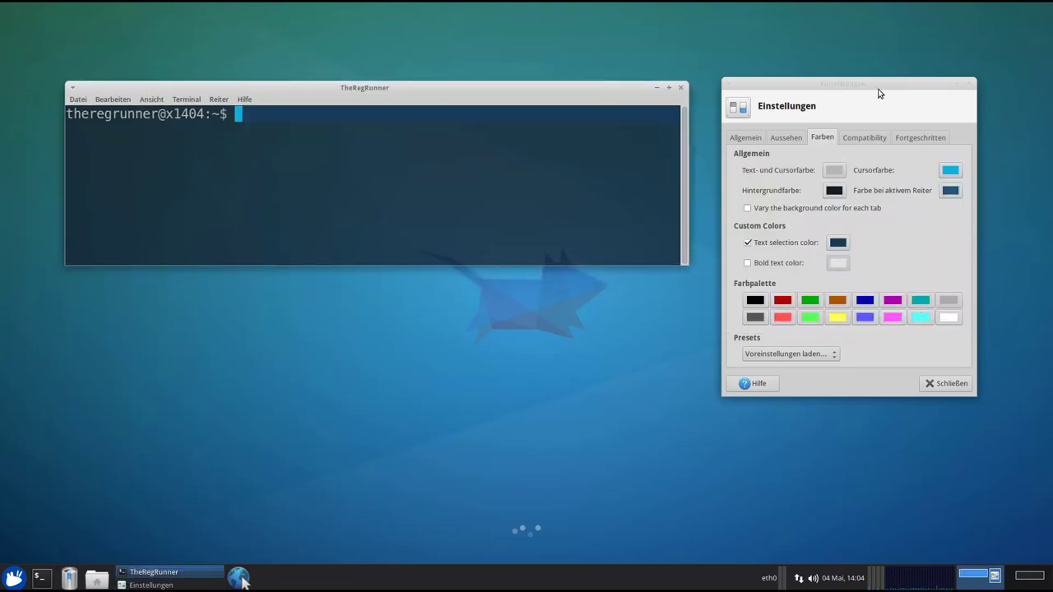
click(971, 84)
drag(574, 94, 667, 94)
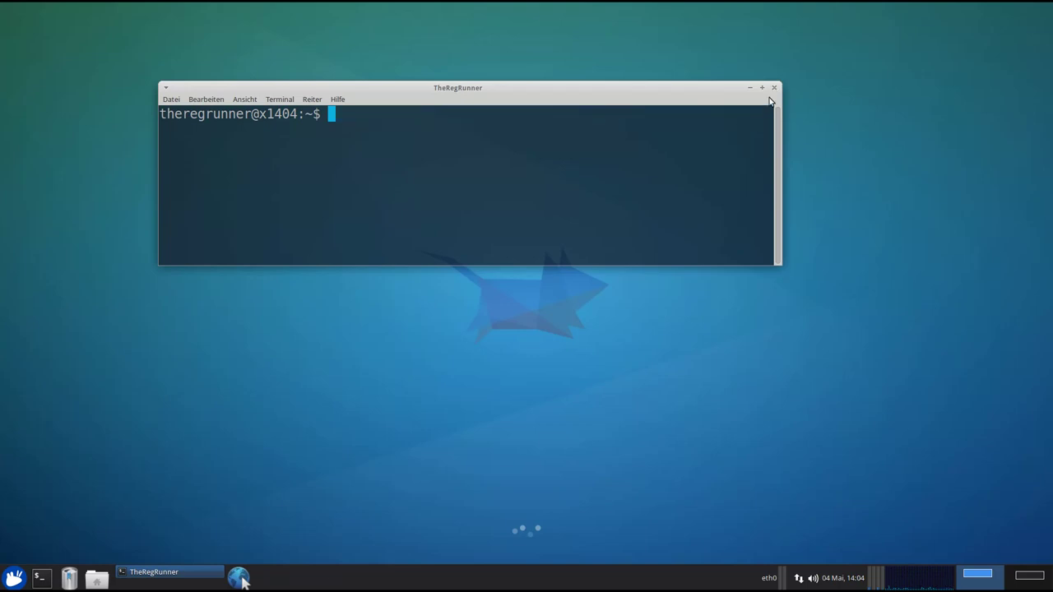
drag(653, 91, 686, 99)
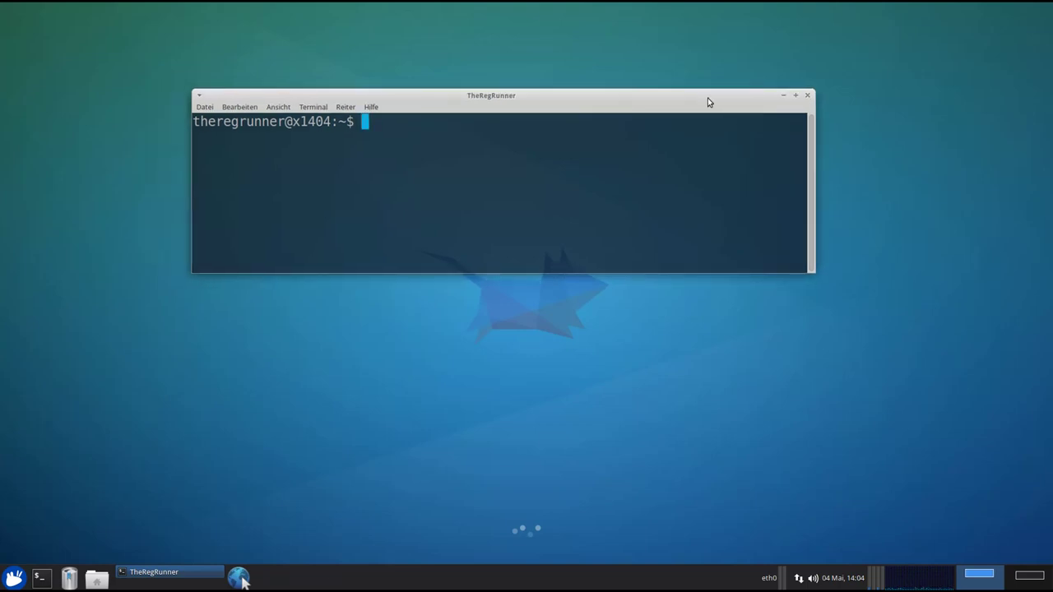
click(809, 96)
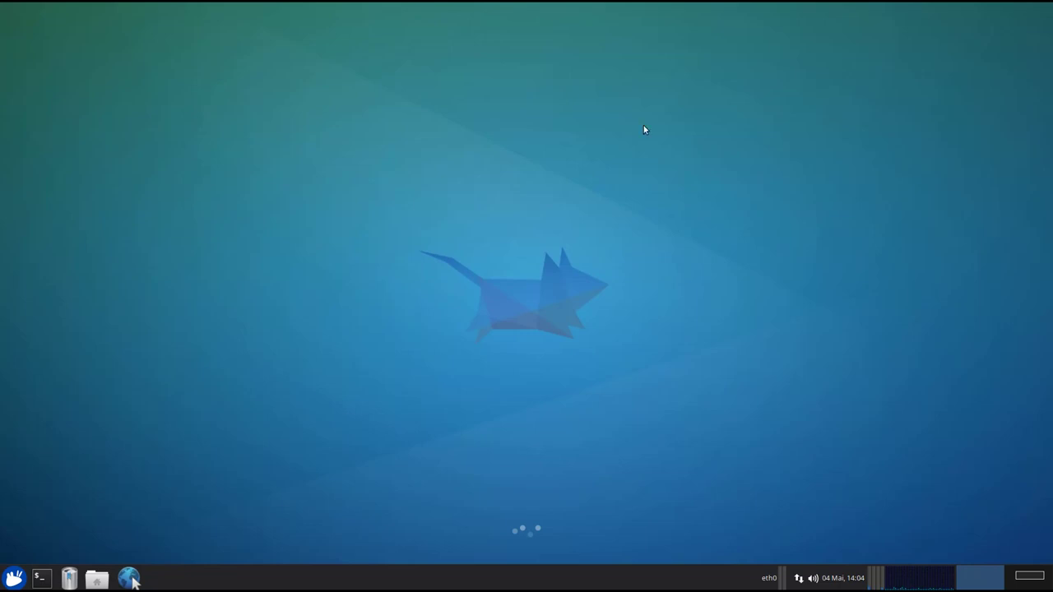
Open the home folder in a maximized file manager window, view the Thunar version information and close it.
click(97, 580)
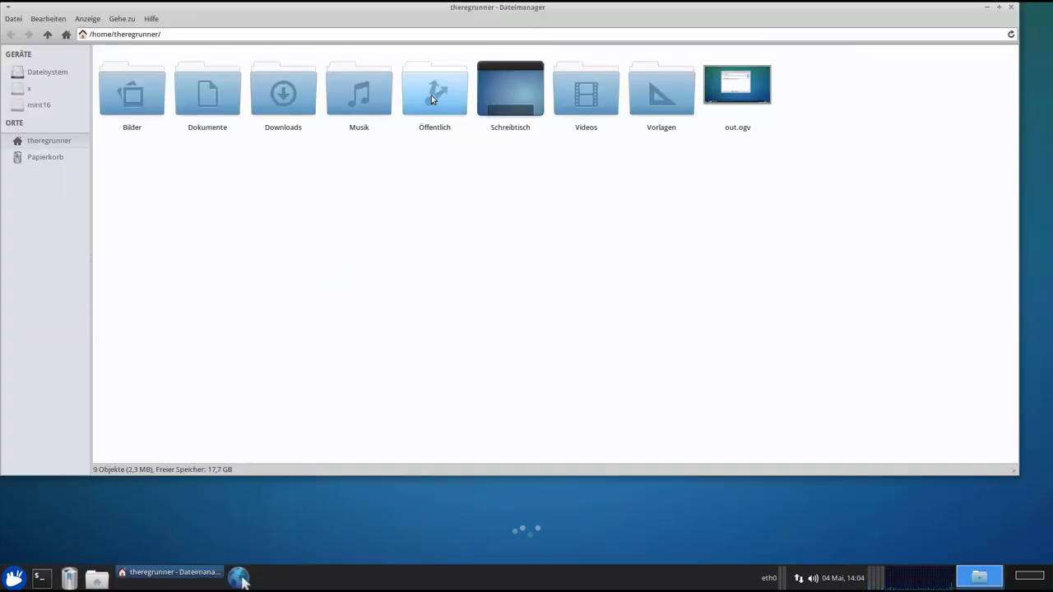
double_click(457, 8)
click(151, 18)
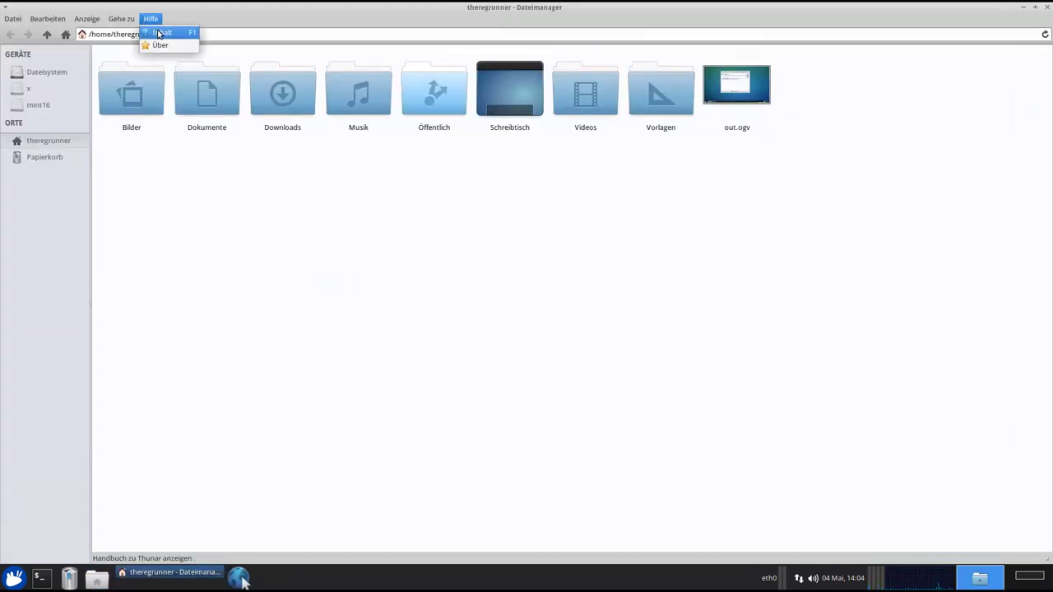
click(163, 45)
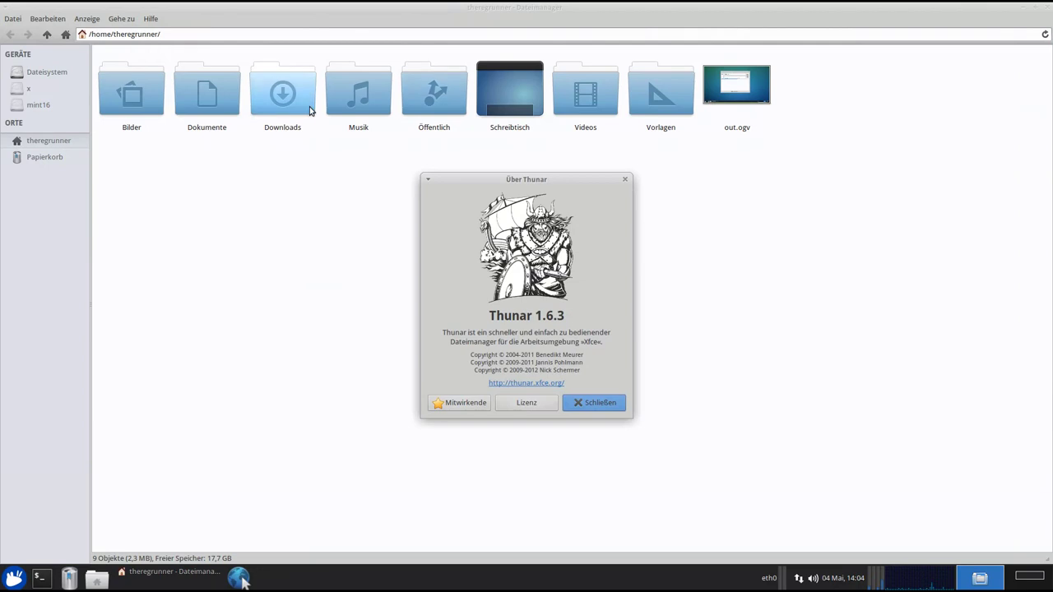
click(600, 403)
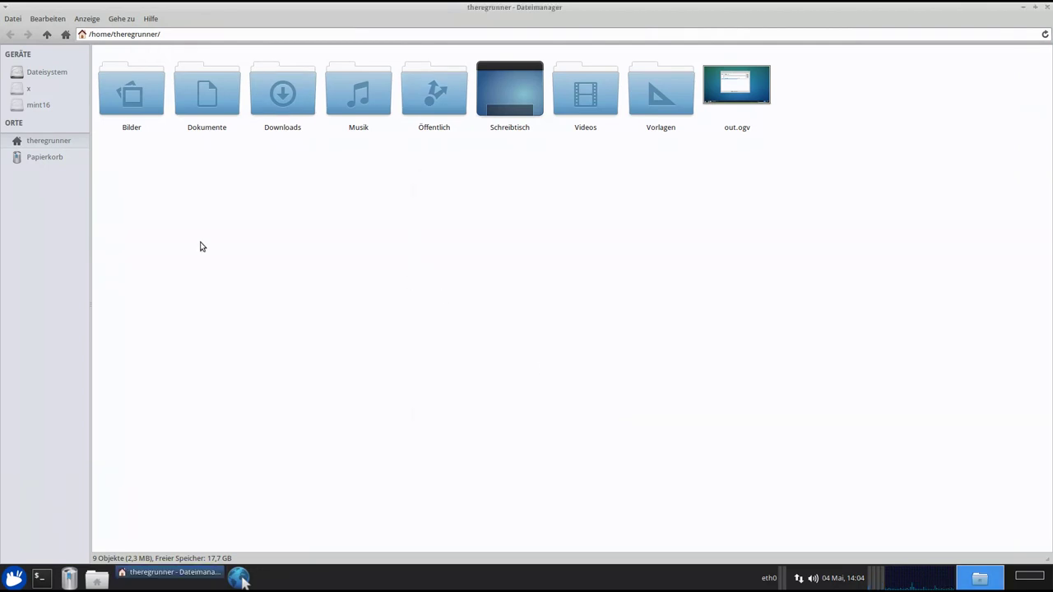
Show the devices 13.10, Datenträger 21 GB and Datenträger 164 MB in the file manager's side pane.
right_click(26, 218)
mouse_move(33, 224)
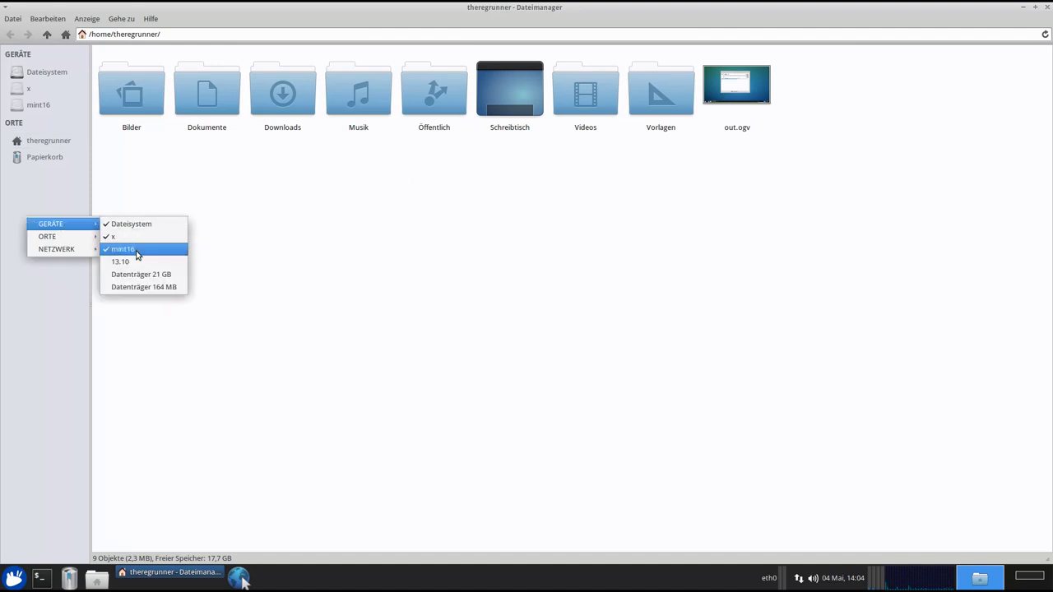
click(114, 261)
right_click(61, 232)
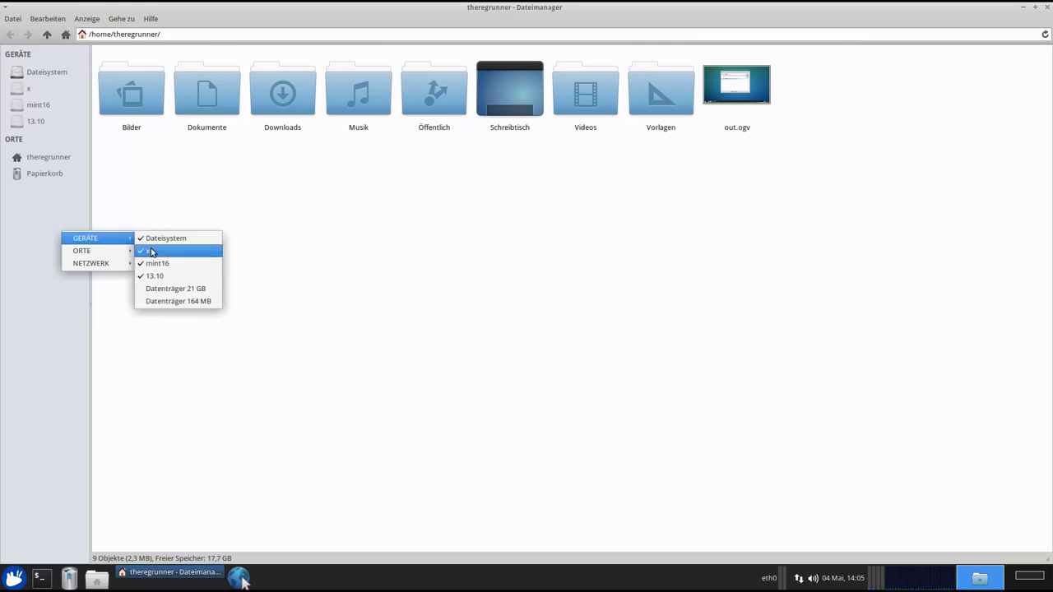
click(154, 289)
right_click(69, 214)
mouse_move(130, 221)
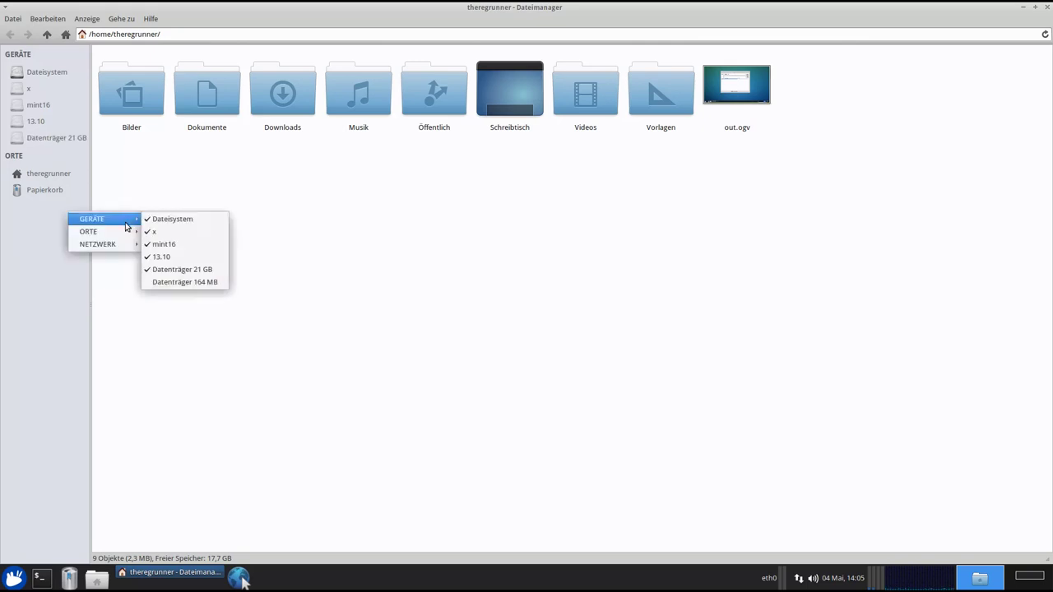
click(173, 283)
Hide the devices 13.10, Datenträger 21 GB and Datenträger 164 MB from the side pane again.
right_click(55, 265)
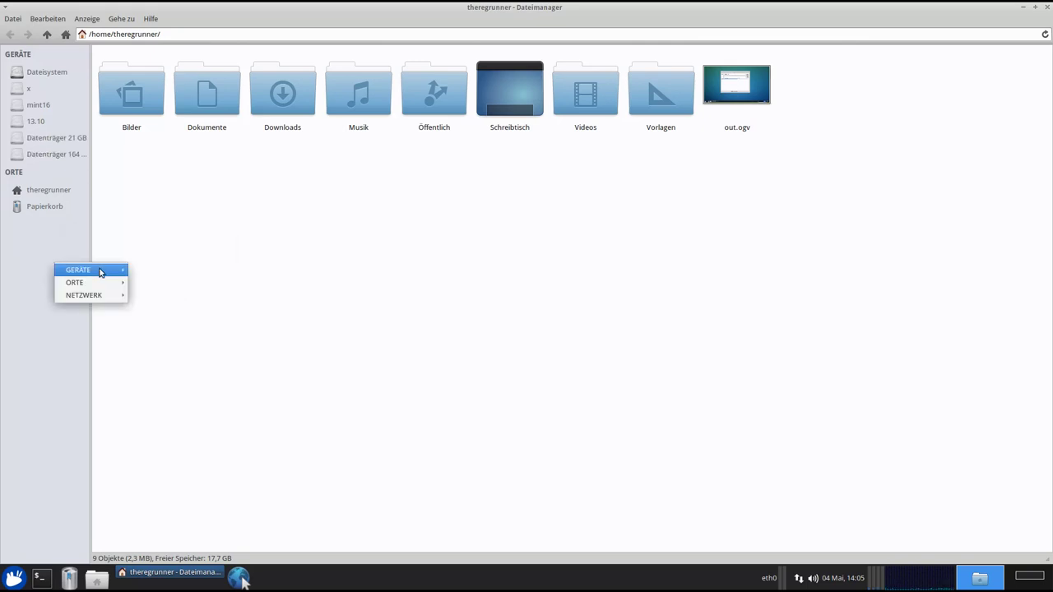
mouse_move(105, 278)
click(153, 306)
right_click(44, 229)
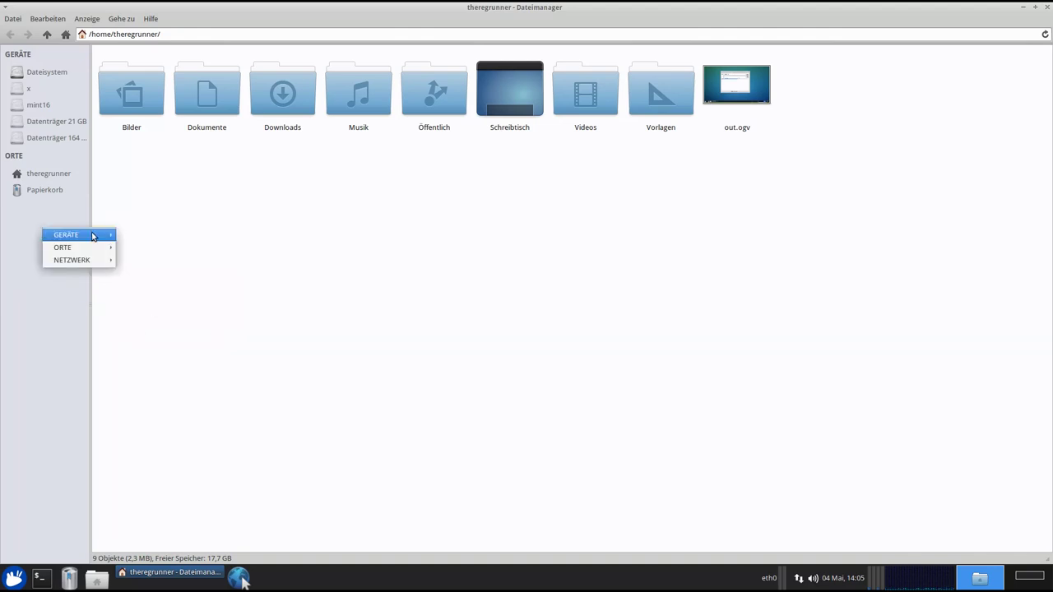
mouse_move(106, 239)
click(157, 284)
right_click(59, 232)
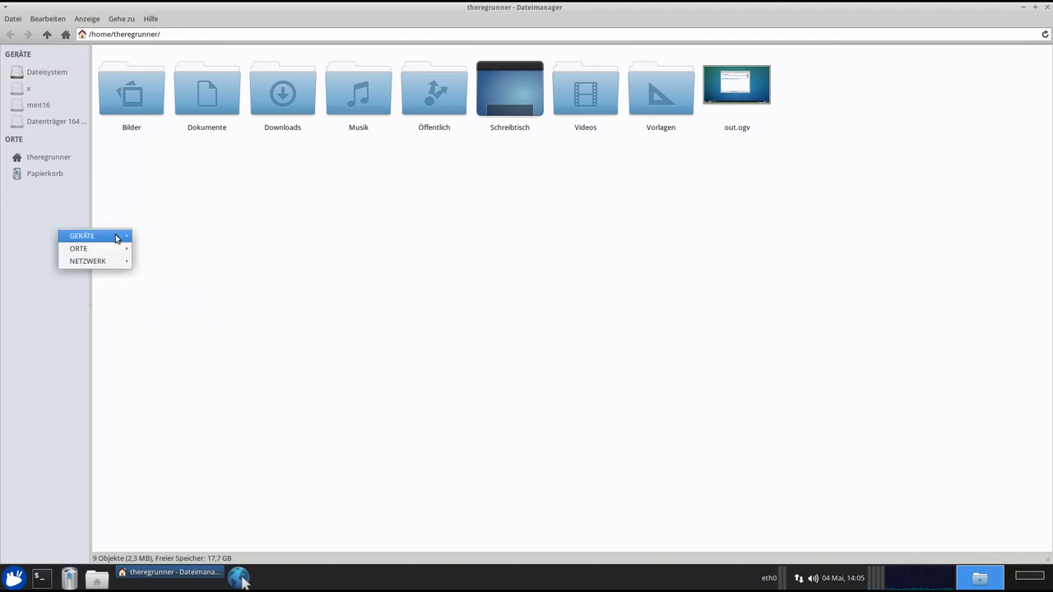
click(156, 299)
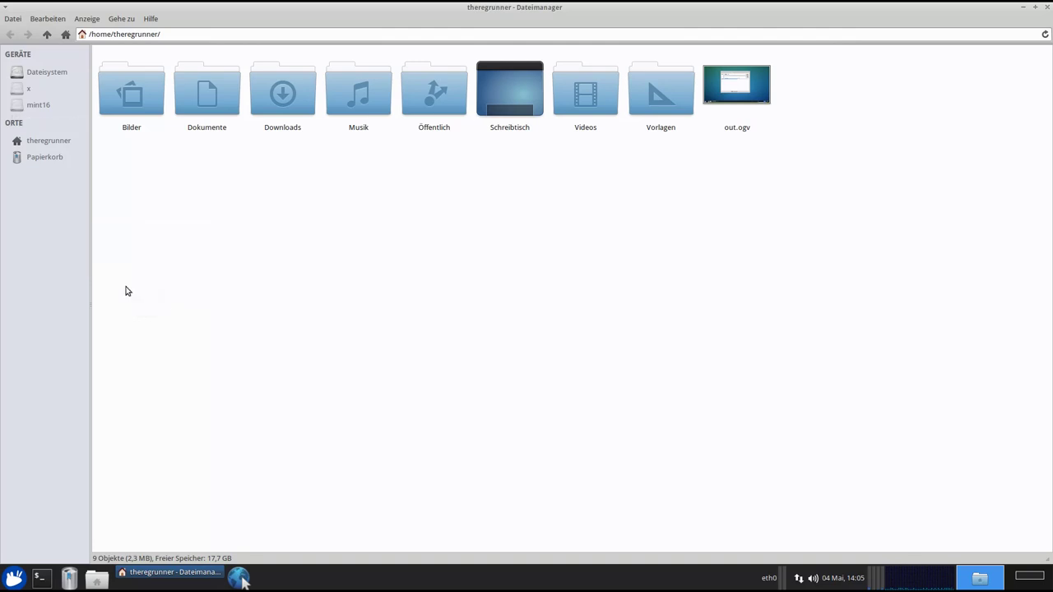
Show the Netzwerk durchsuchen entry in the side pane, then hide it again.
right_click(38, 229)
mouse_move(92, 252)
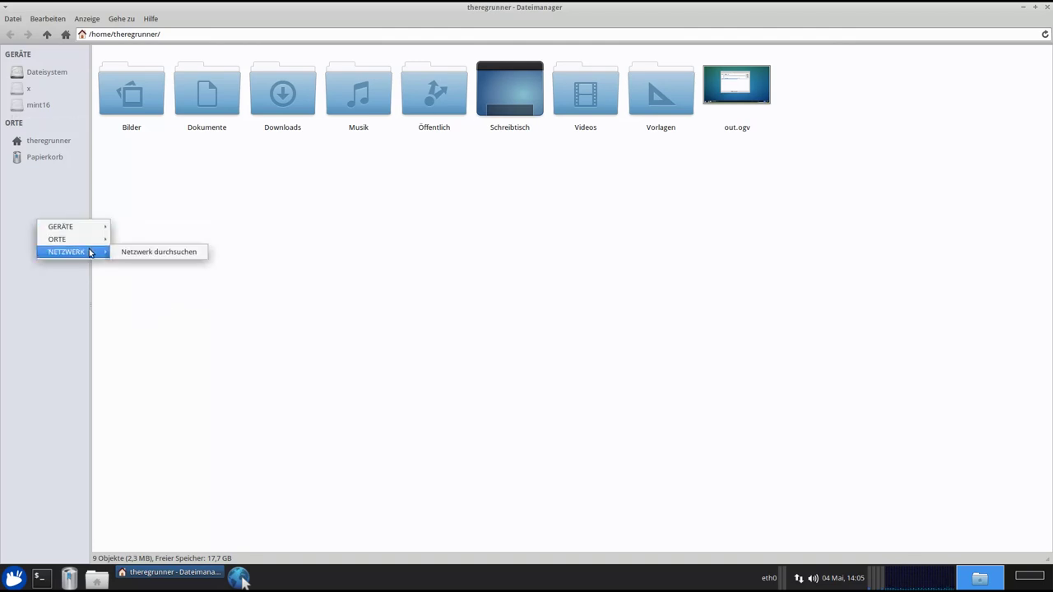
click(182, 253)
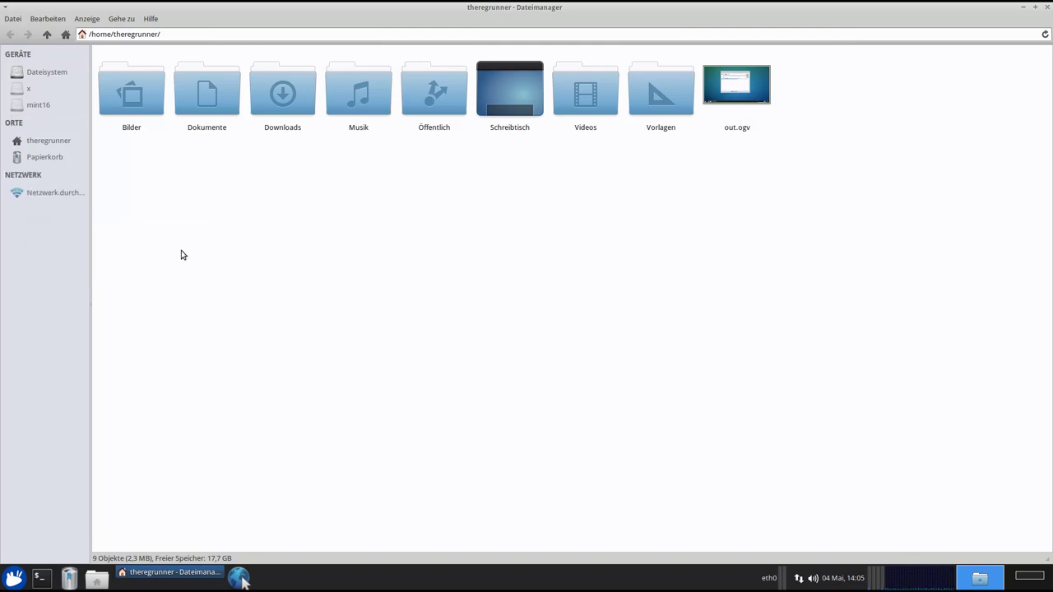
right_click(49, 206)
mouse_move(86, 214)
mouse_move(105, 238)
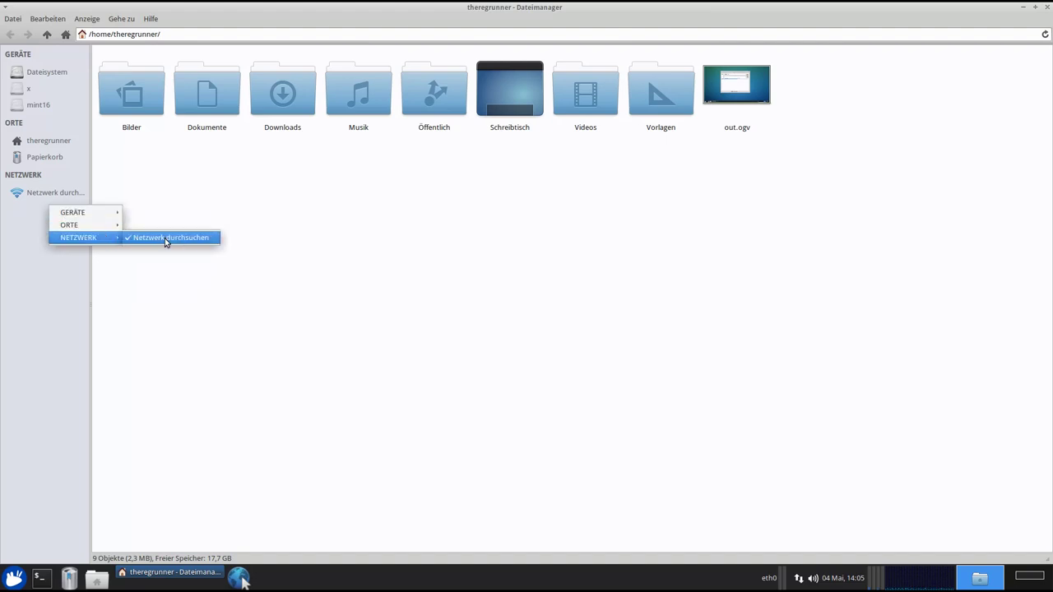
click(168, 239)
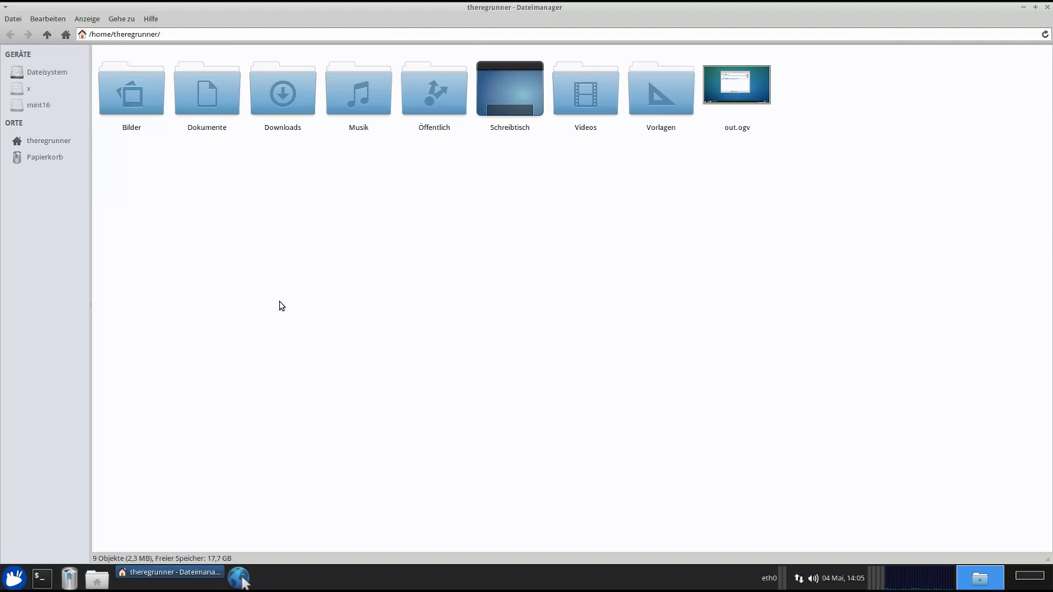
Open the recordmydesktop text file from the Dokumente folder in Mousepad.
double_click(222, 97)
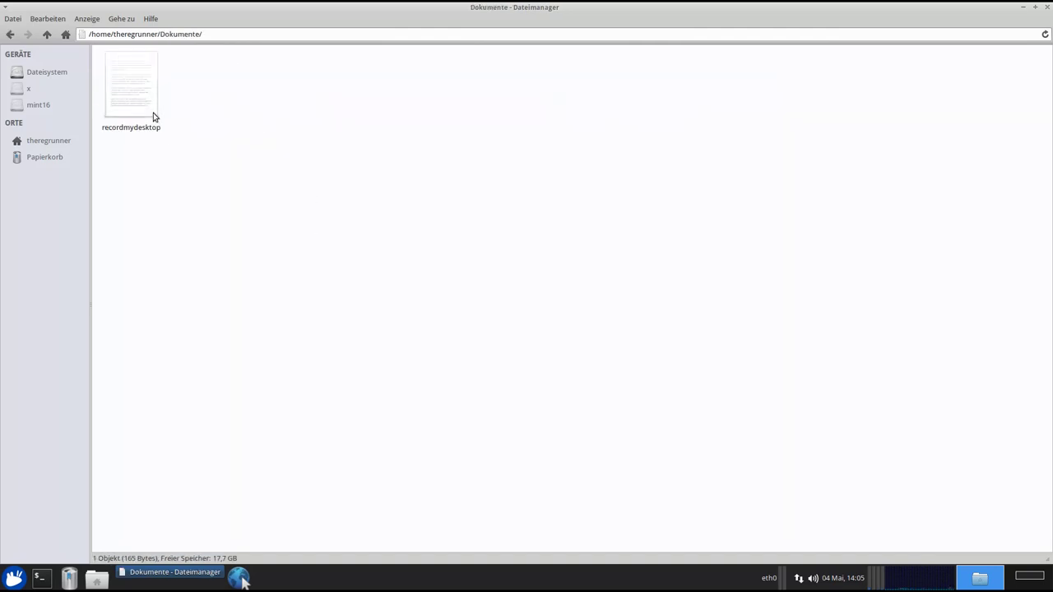
double_click(141, 89)
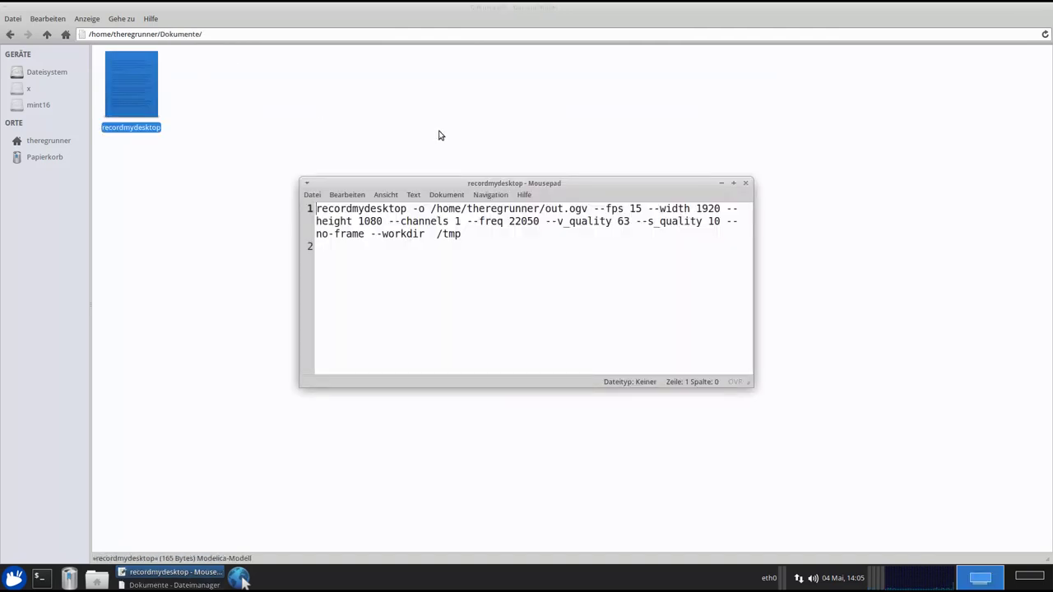
drag(535, 185, 480, 142)
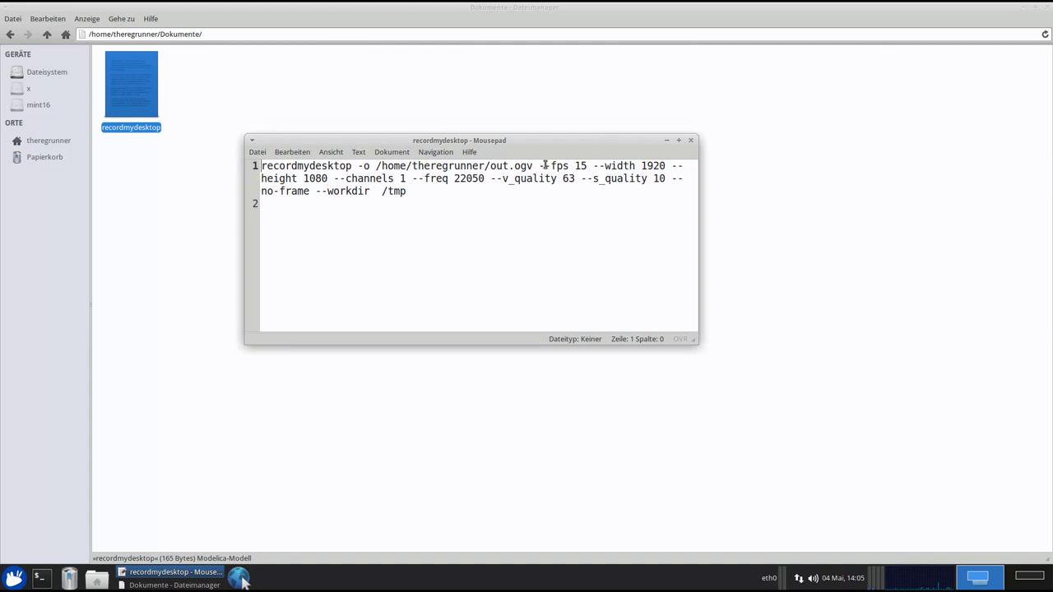
View the Mousepad version information and close the dialog.
click(469, 152)
click(481, 183)
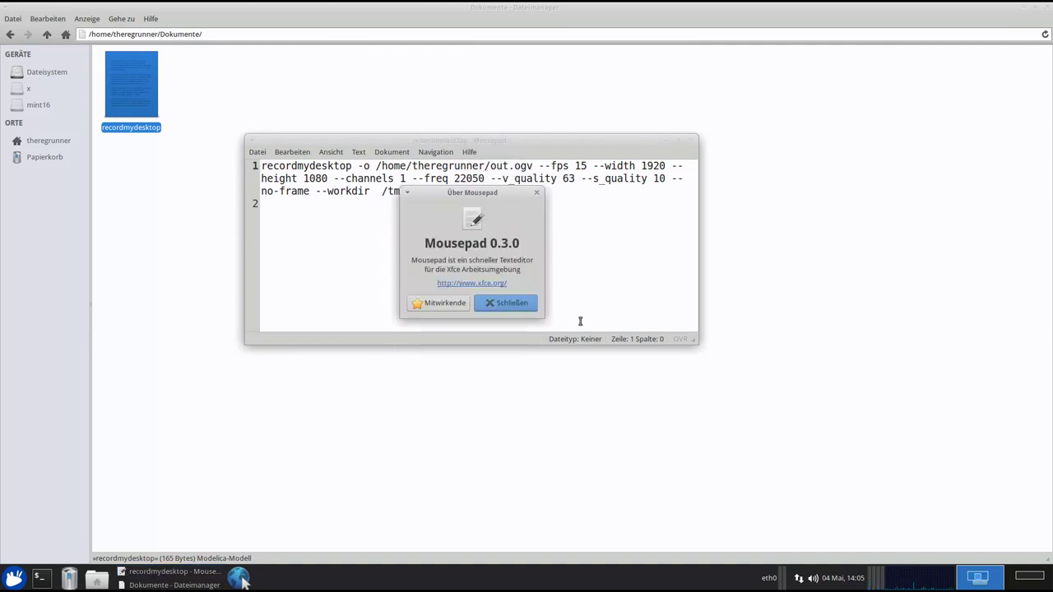
click(519, 304)
drag(504, 144, 499, 127)
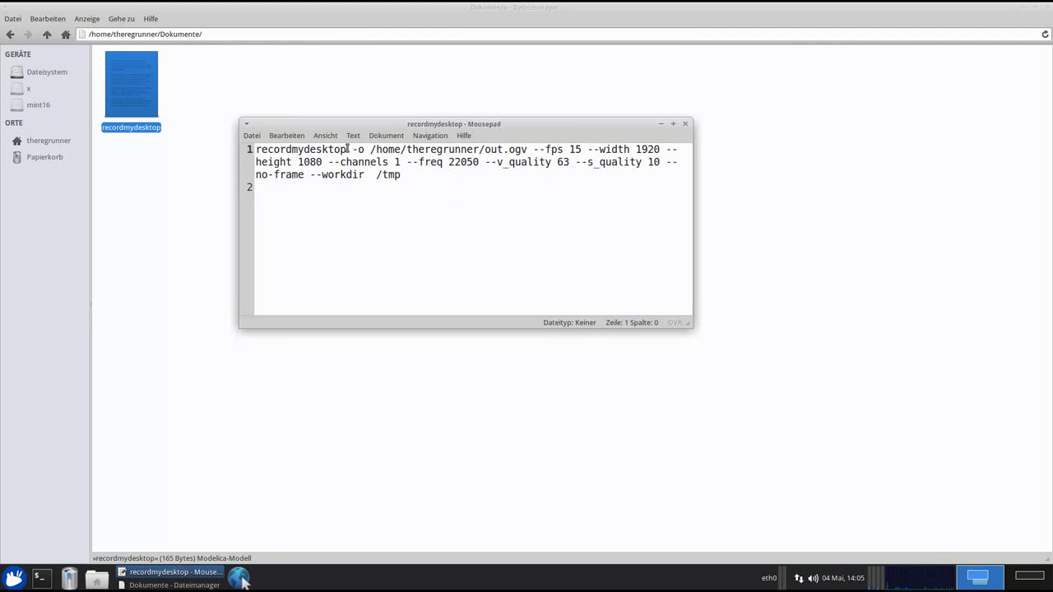
Inspect Mousepad's editor font selection and cancel without changing the font.
click(325, 136)
click(338, 150)
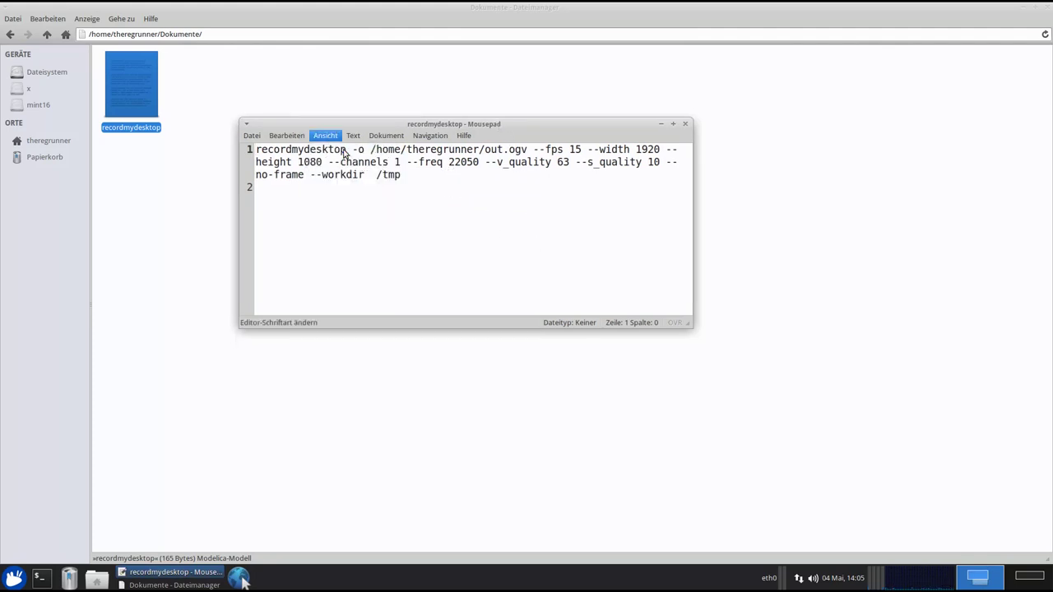
drag(467, 145, 728, 158)
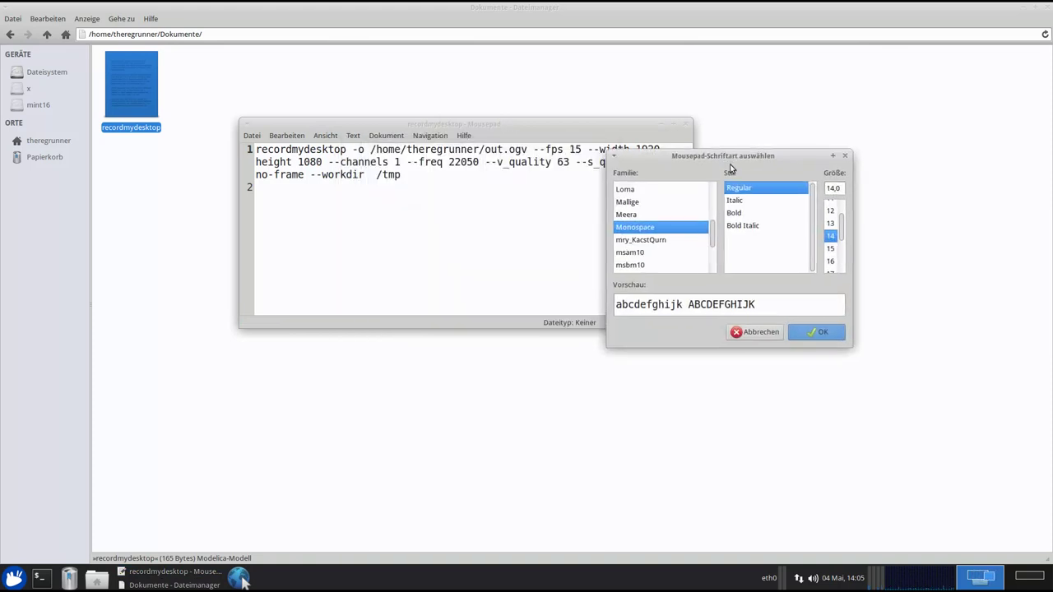
click(755, 332)
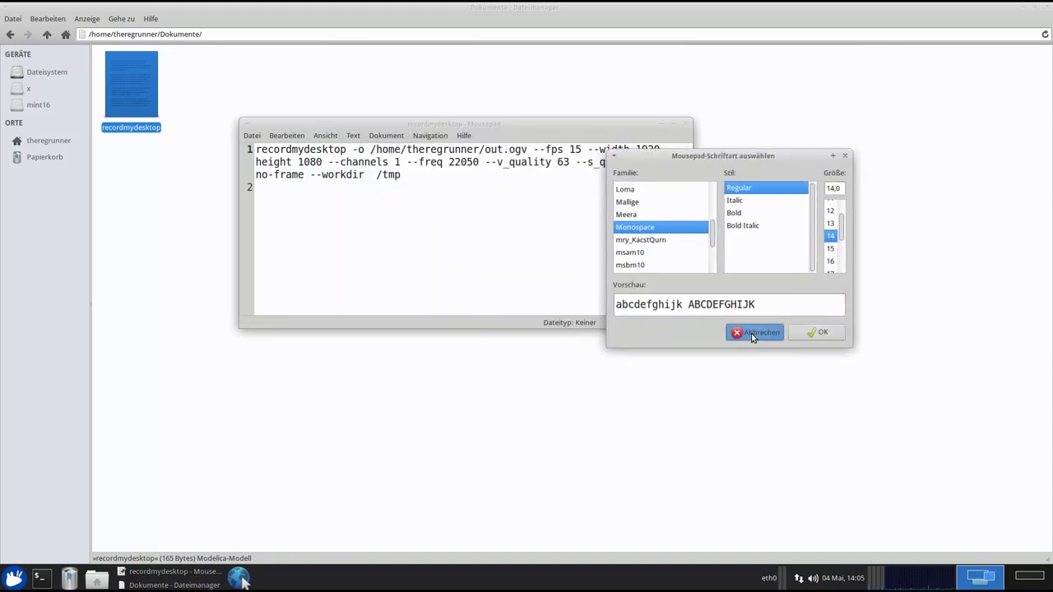
Examine Mousepad's document options, including the Zeilenumbruch line-wrap setting, and select the whole recordmydesktop command in the text.
click(386, 137)
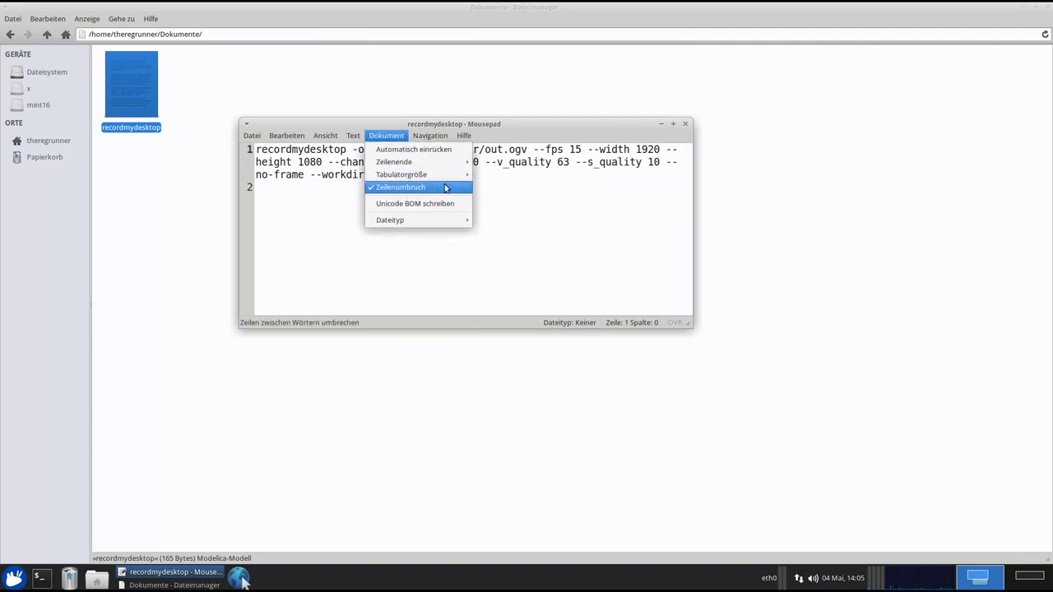
click(518, 121)
drag(403, 175, 257, 149)
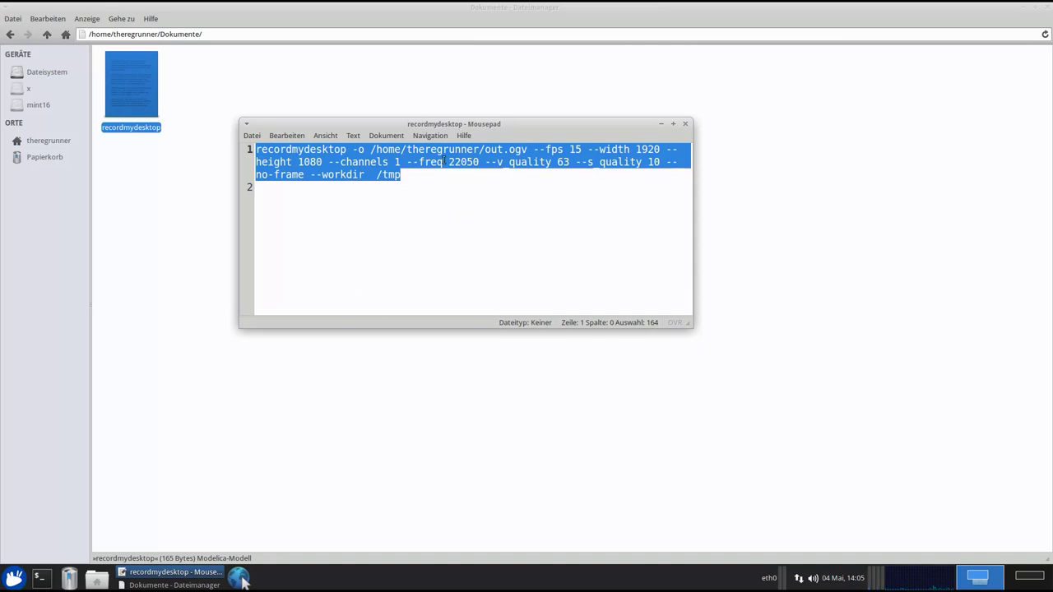
click(384, 136)
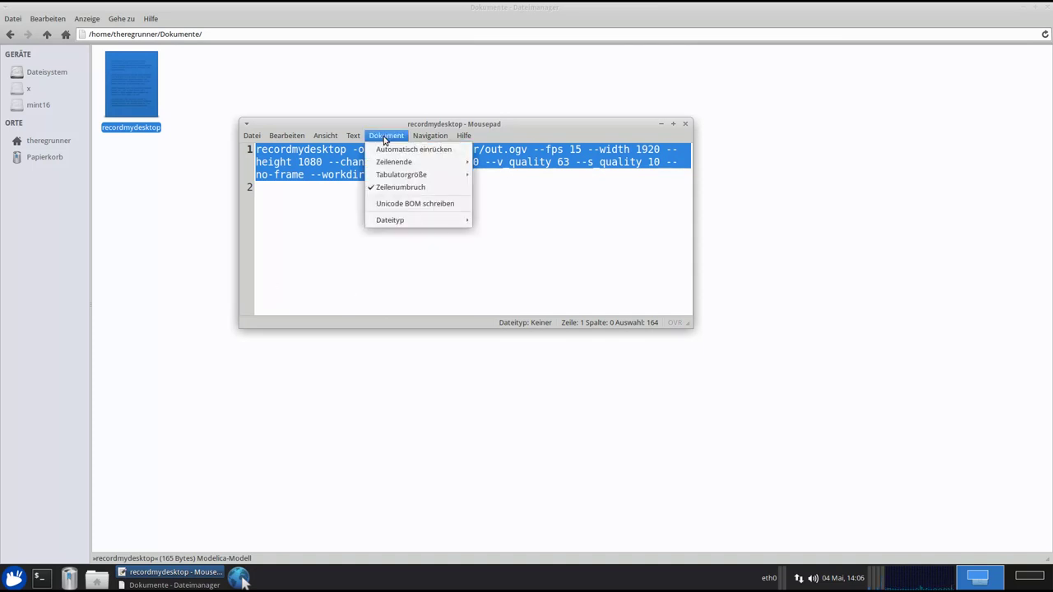
click(382, 136)
Hide the line numbers in the Mousepad editor and show them again.
click(332, 136)
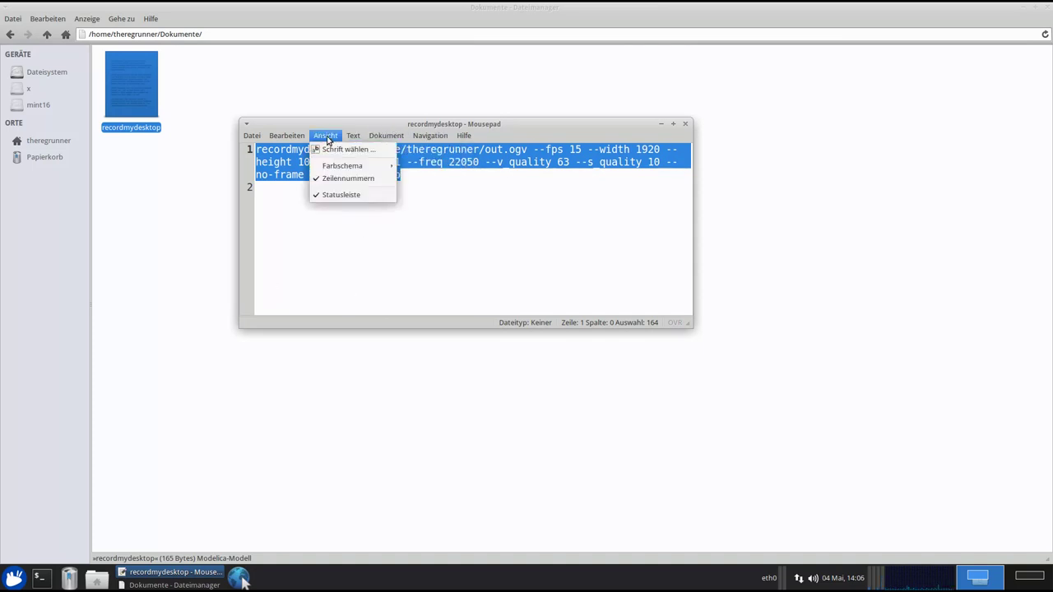
click(340, 180)
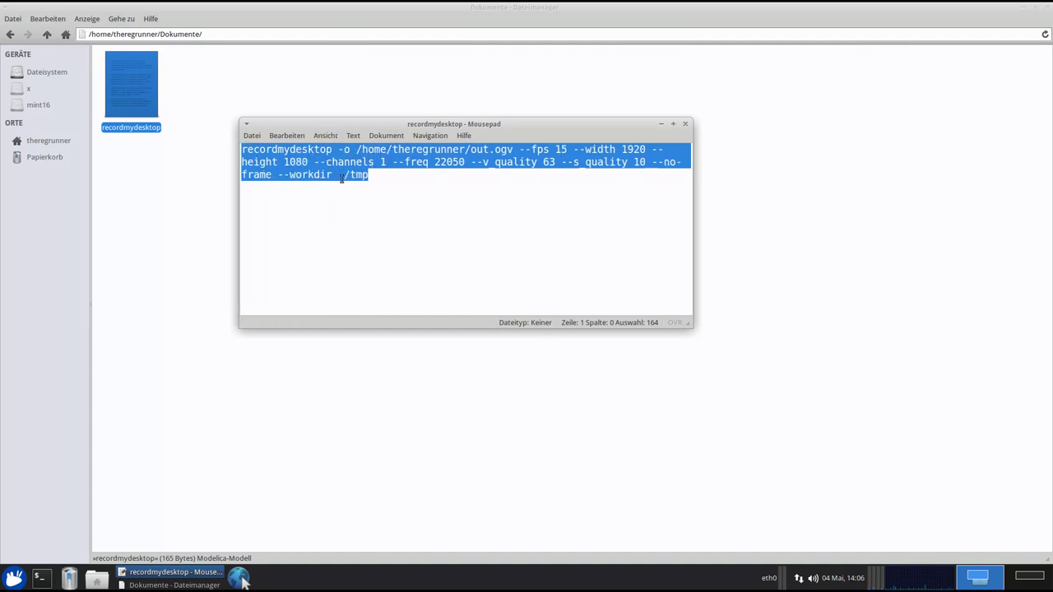
click(327, 136)
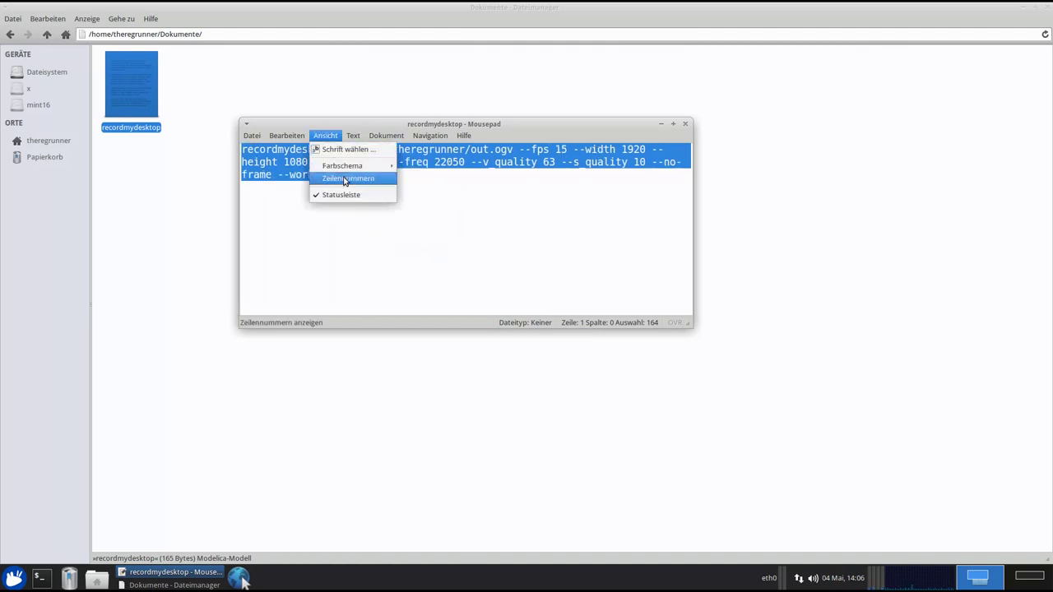
click(338, 180)
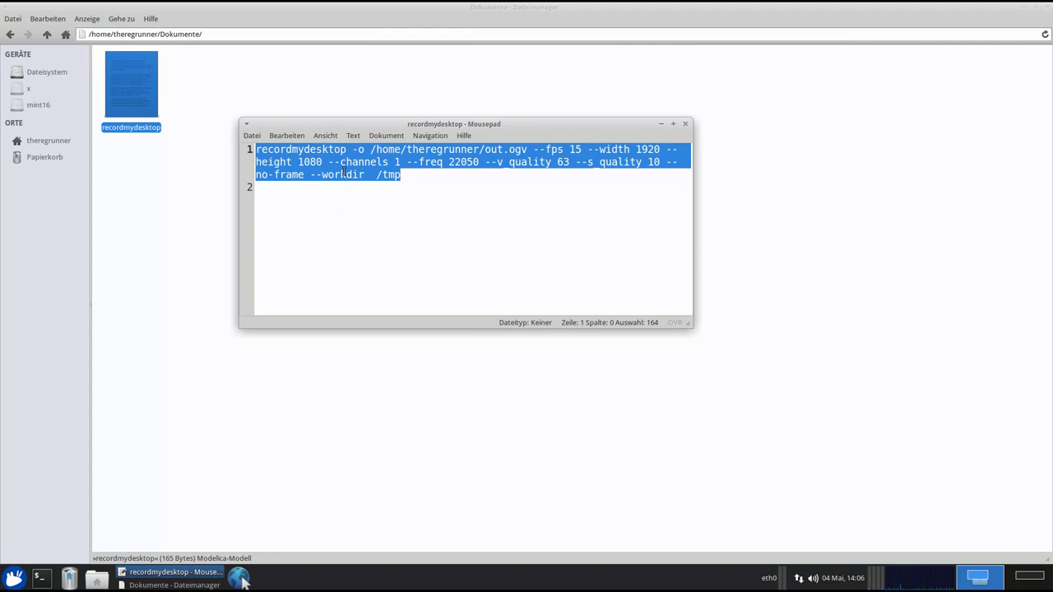
Move the Mousepad window slightly down, and close both Mousepad and the Dokumente file manager window.
drag(414, 128, 414, 149)
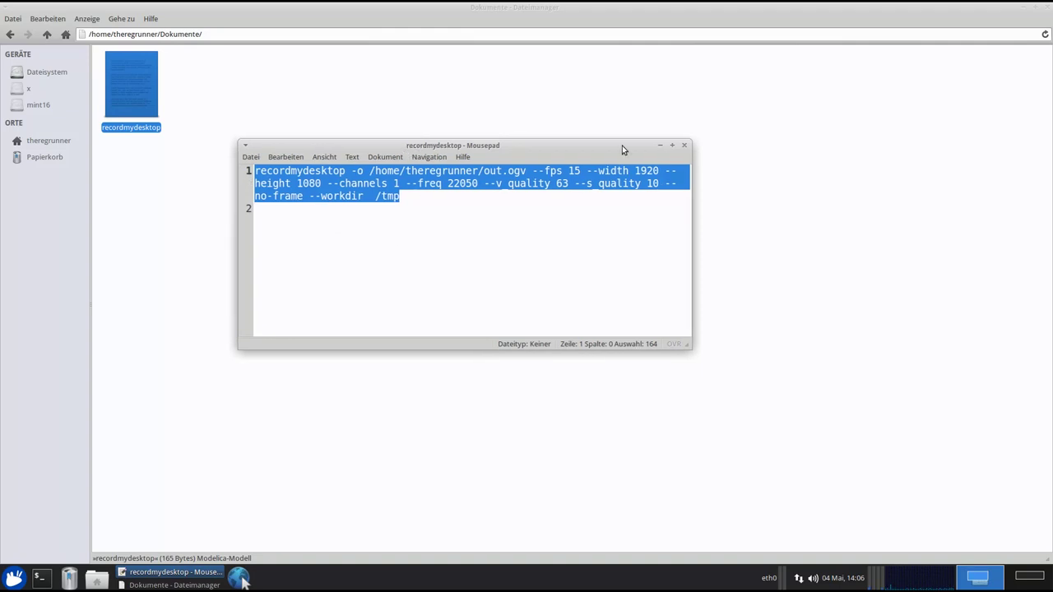
click(688, 147)
click(881, 83)
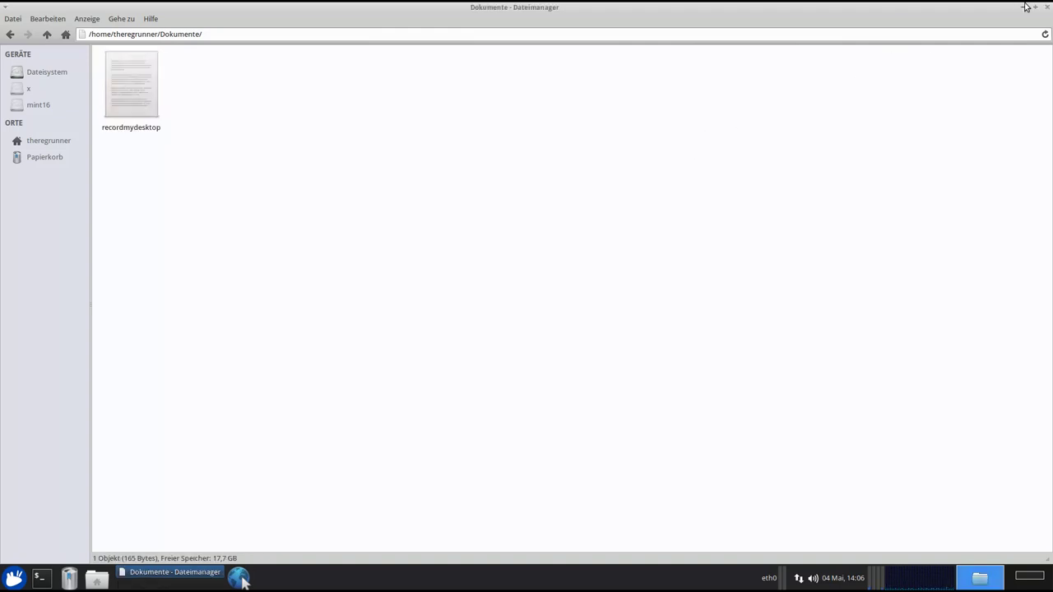
click(1048, 7)
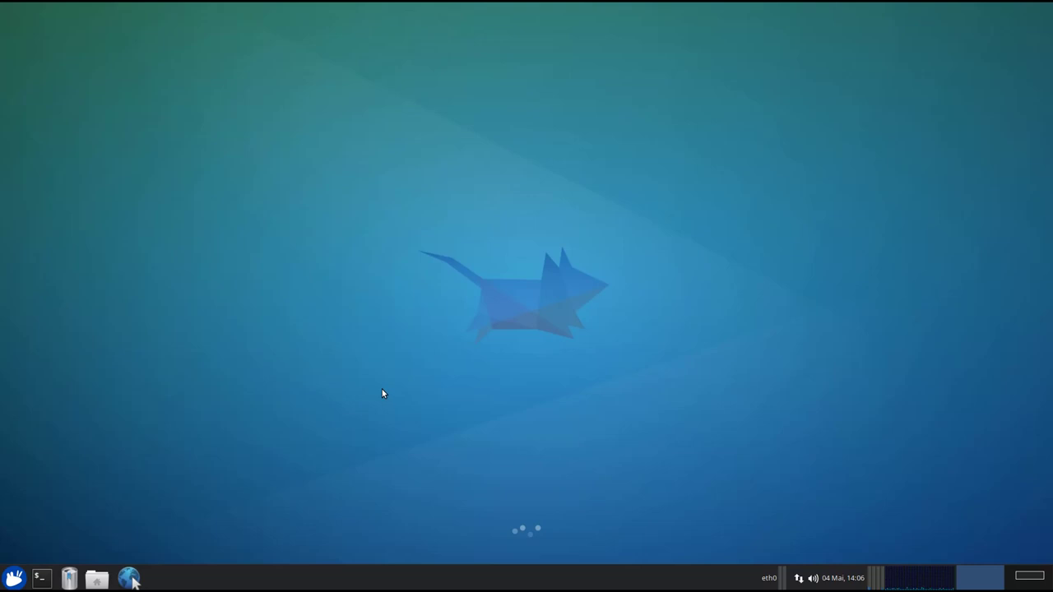
Bring up the session dialog offering log-out, restart, shutdown and standby.
click(9, 578)
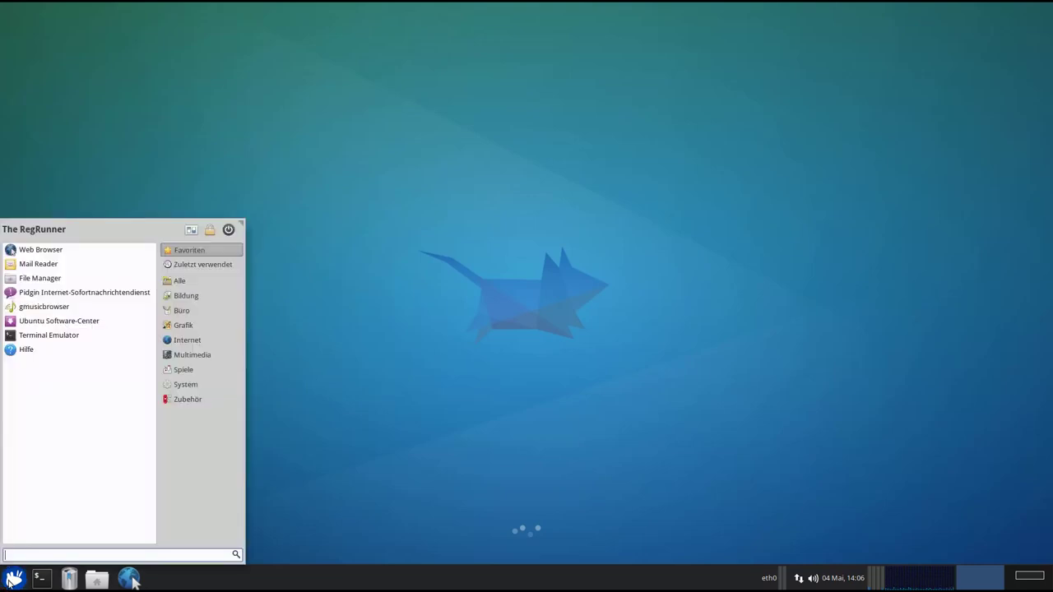
click(228, 229)
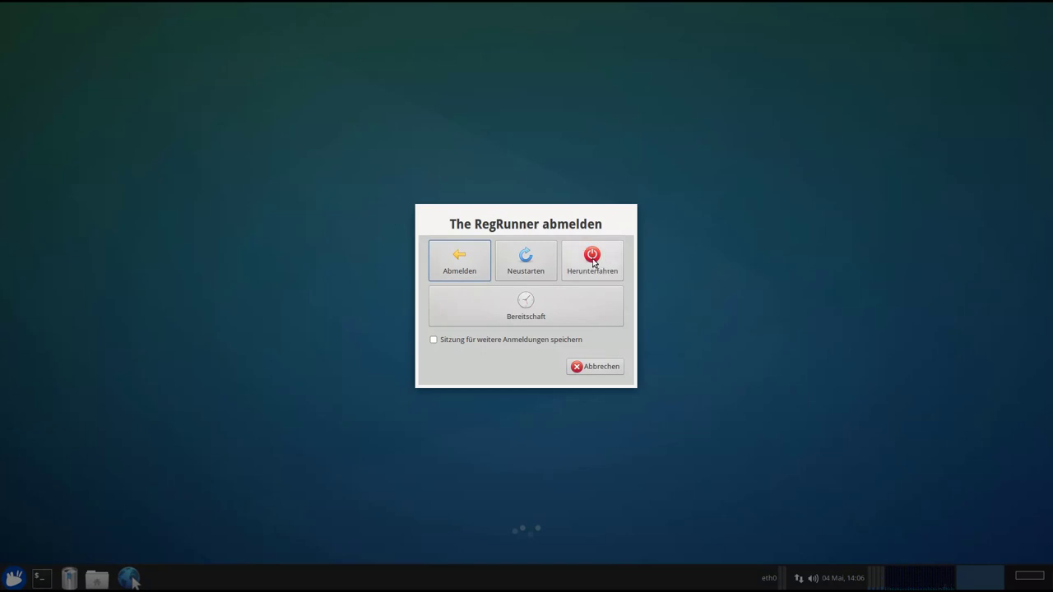